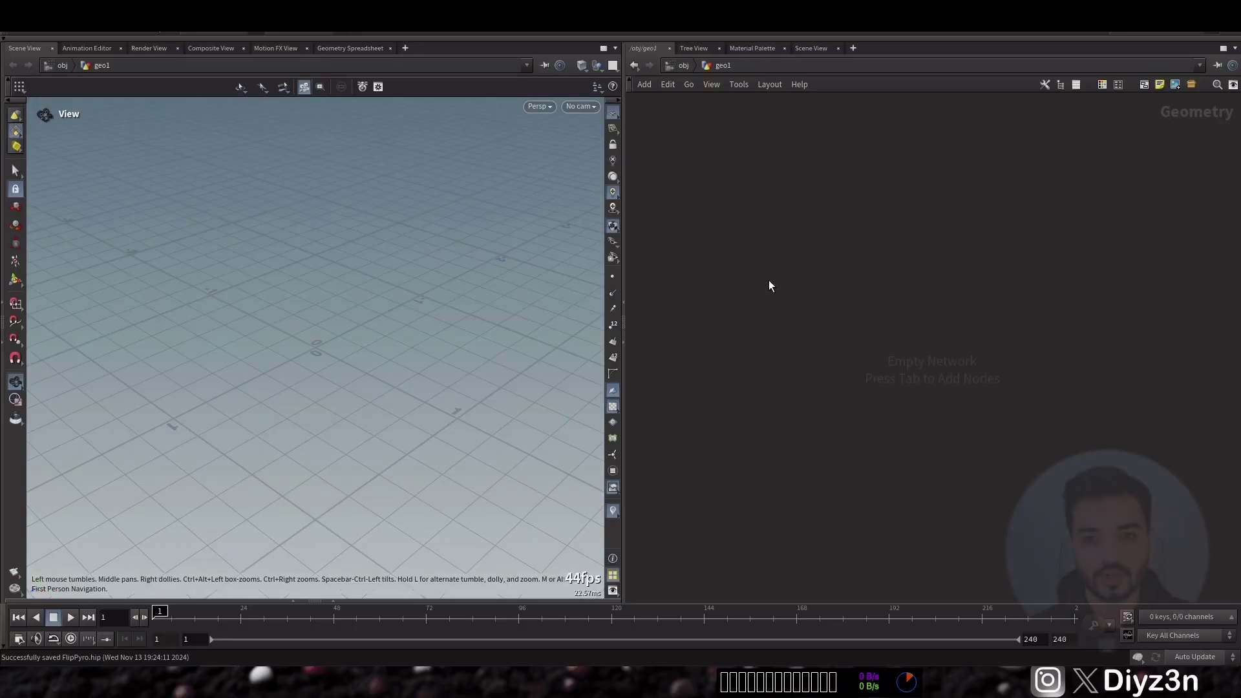
- Add a Sphere node to the empty geo1 network
key(Tab)
text(sp)
key(Escape)
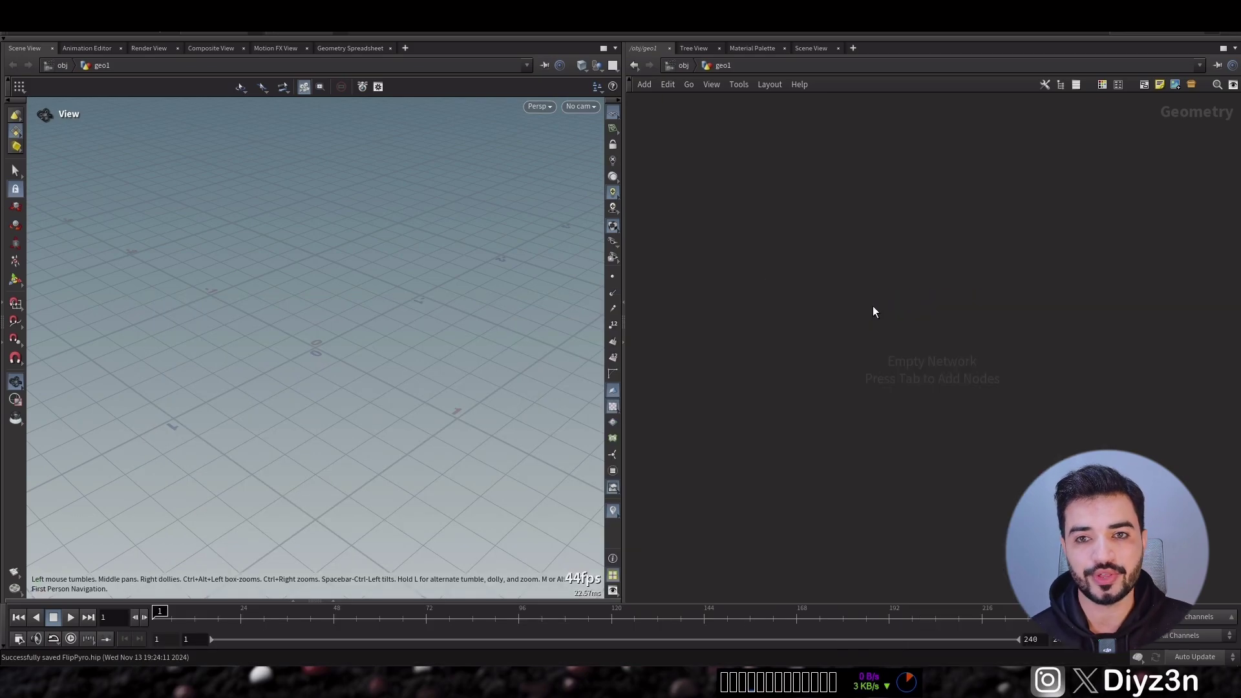
click(844, 239)
- Add the FLIP Configure Flip! preset node setup below sphere1
key(Tab)
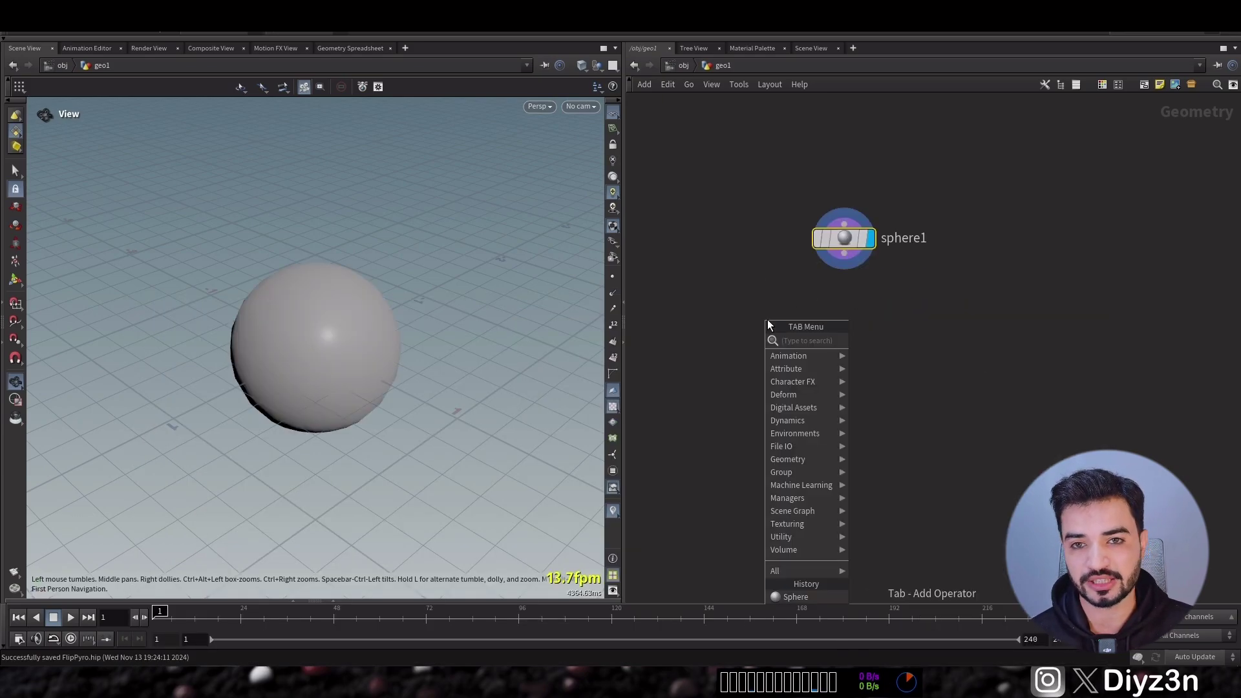
text(flip)
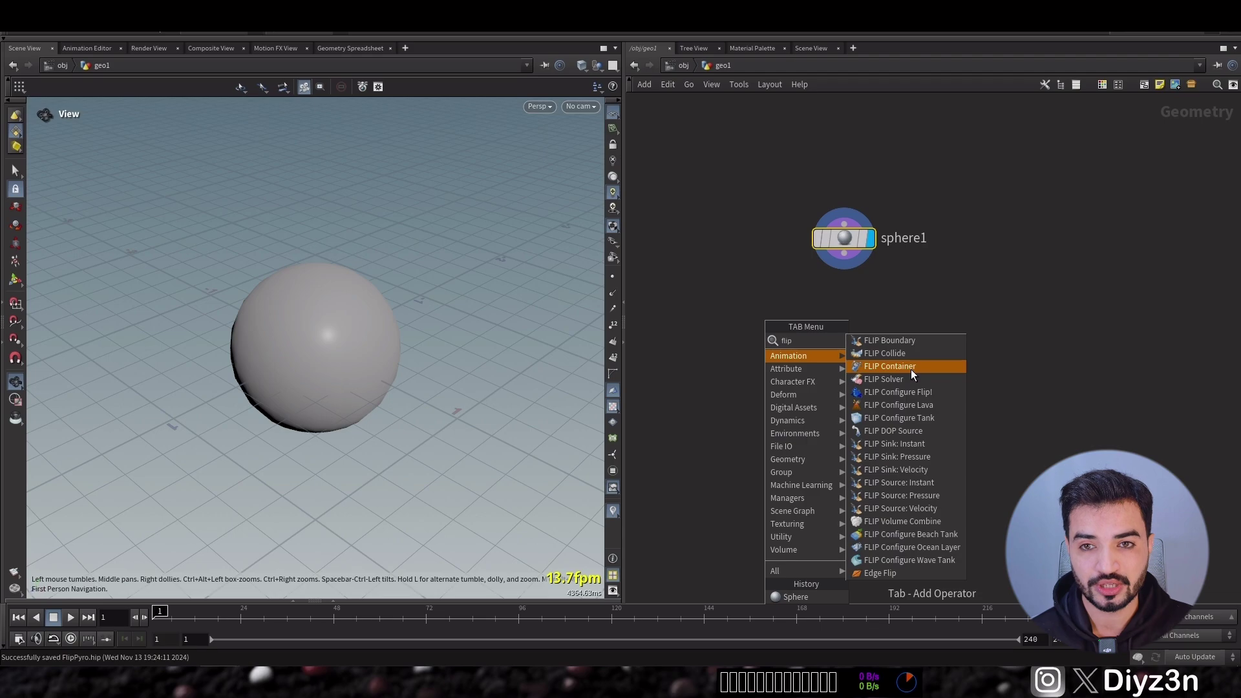
click(910, 380)
click(761, 355)
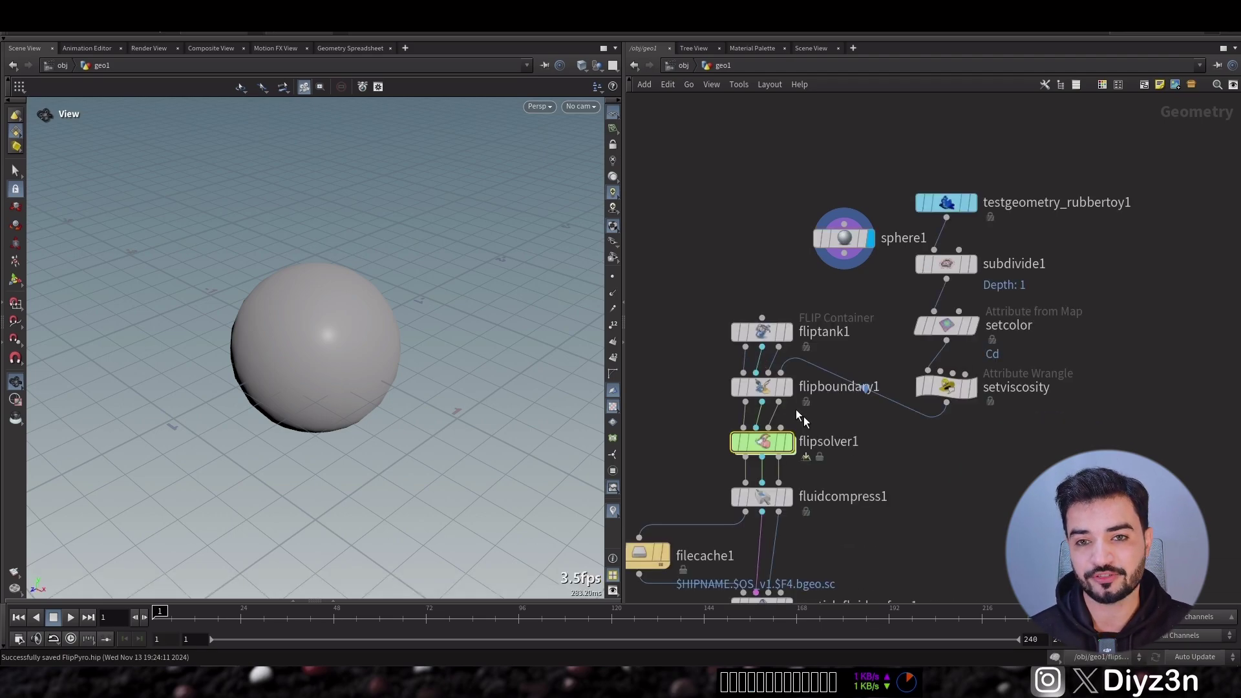
- Delete the rubber toy source branch and all nodes downstream of flipsolver1, keeping fliptank1, flipboundary1 and flipsolver1
key(h)
drag(918, 208, 918, 208)
key(Delete)
drag(820, 543, 688, 404)
key(Delete)
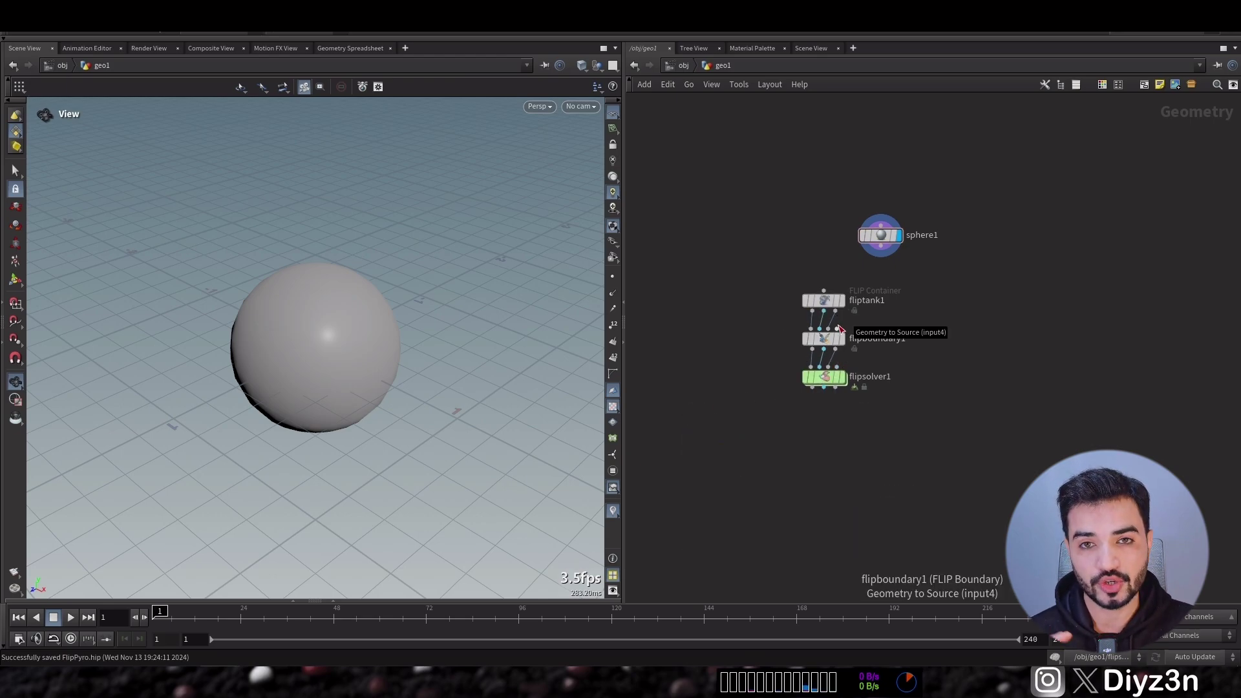
- Connect sphere1 to the Geometry to Source input of flipboundary1 and display flipsolver1
scroll(855, 386, up, 2)
drag(829, 304, 892, 184)
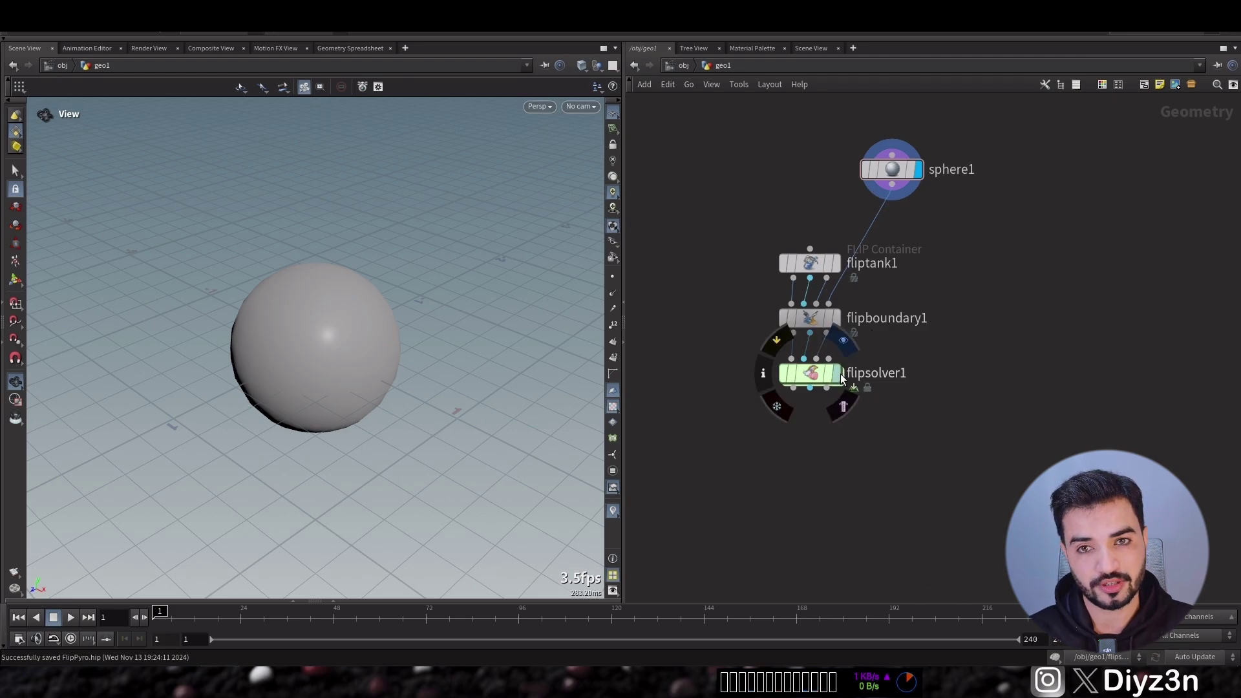
click(838, 374)
- Open the node parameters and raise sphere1 along Y to a center height of about 2.39
key(p)
click(900, 169)
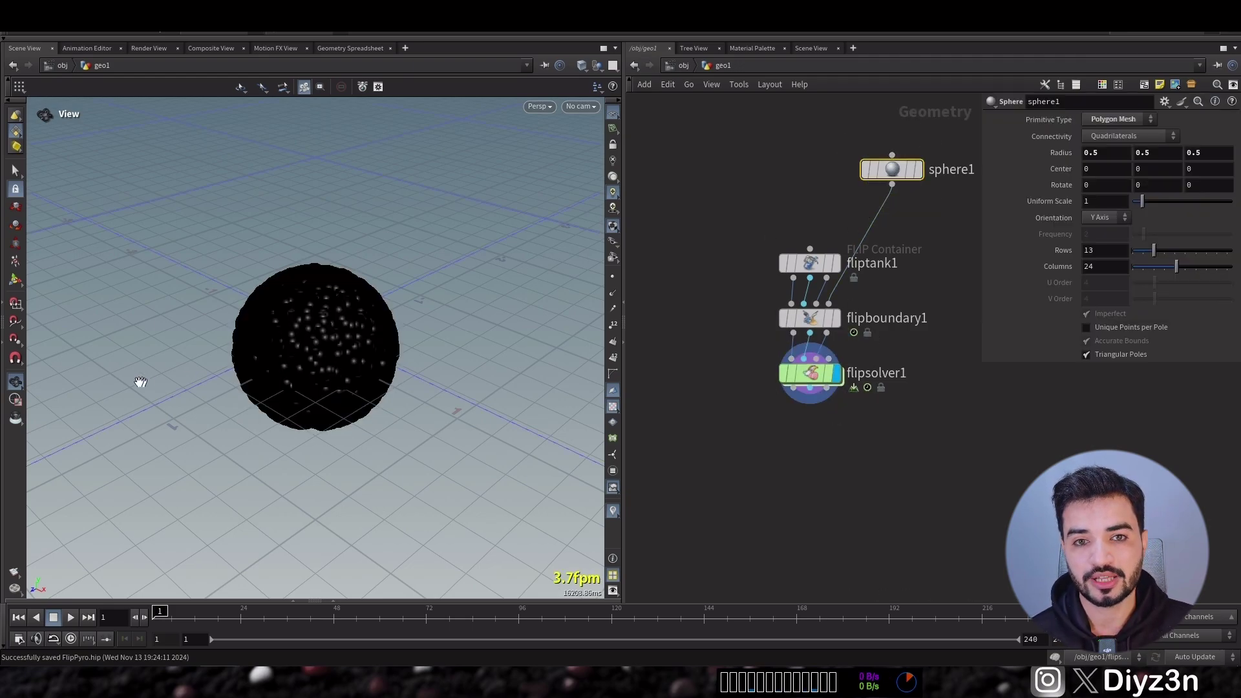
key(Return)
scroll(355, 388, down, 3)
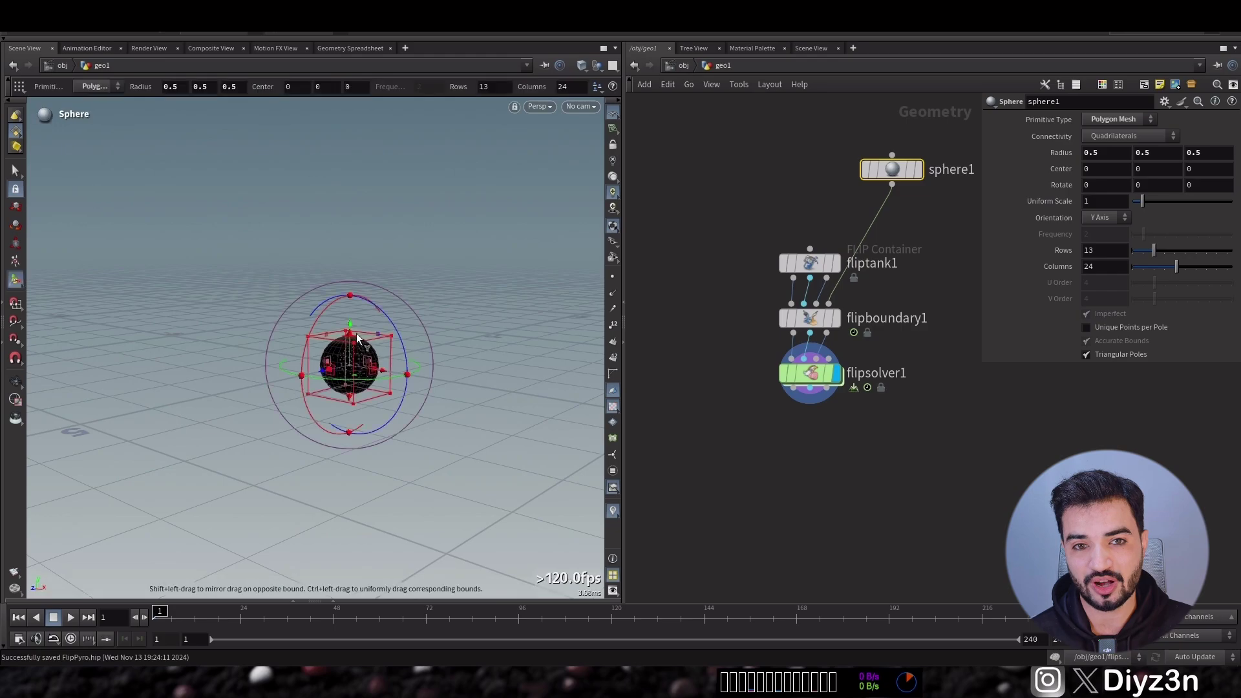
drag(351, 325, 352, 183)
scroll(253, 380, down, 3)
alt+drag(253, 380, 416, 382)
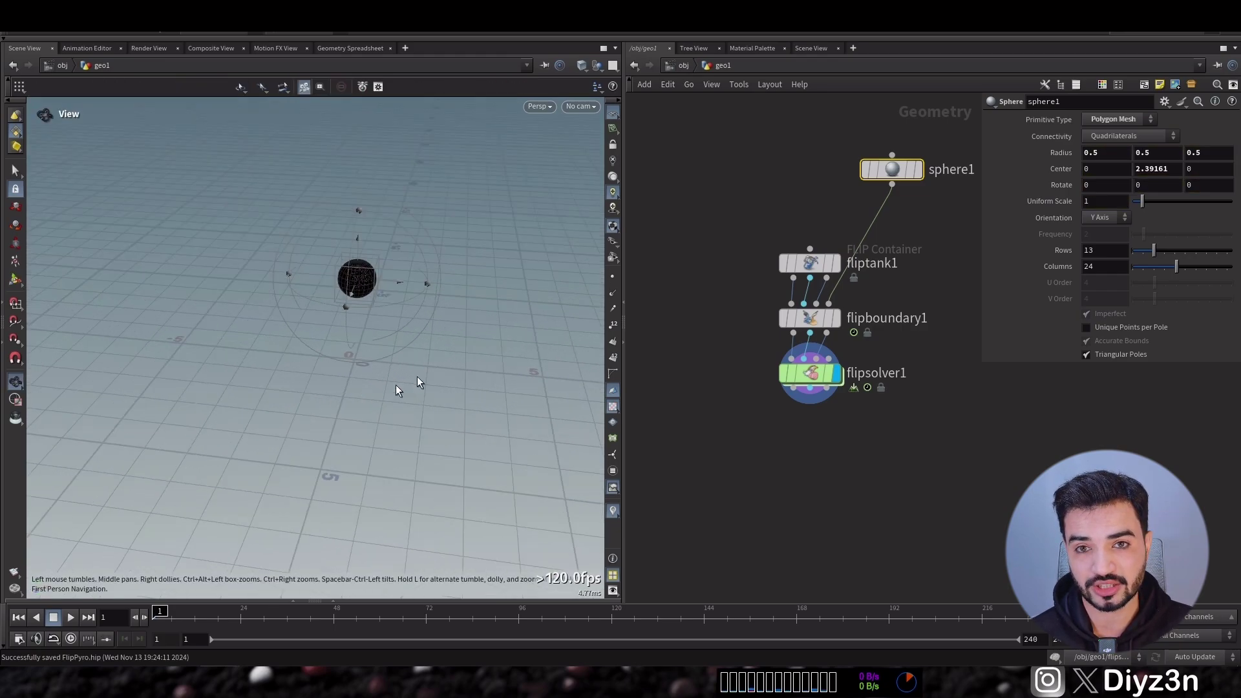
key(Return)
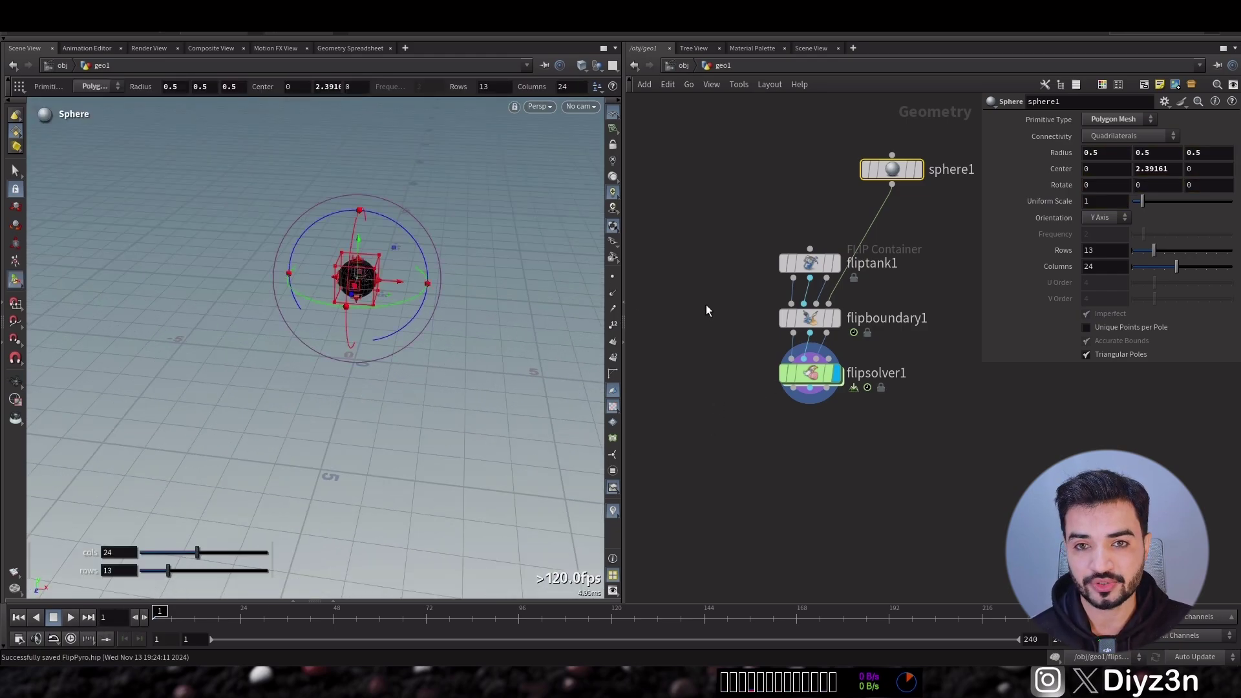
- Remove the Cd custom attribute from fliptank1 and test-play the simulation, returning to the first frame
click(810, 317)
drag(816, 277, 818, 279)
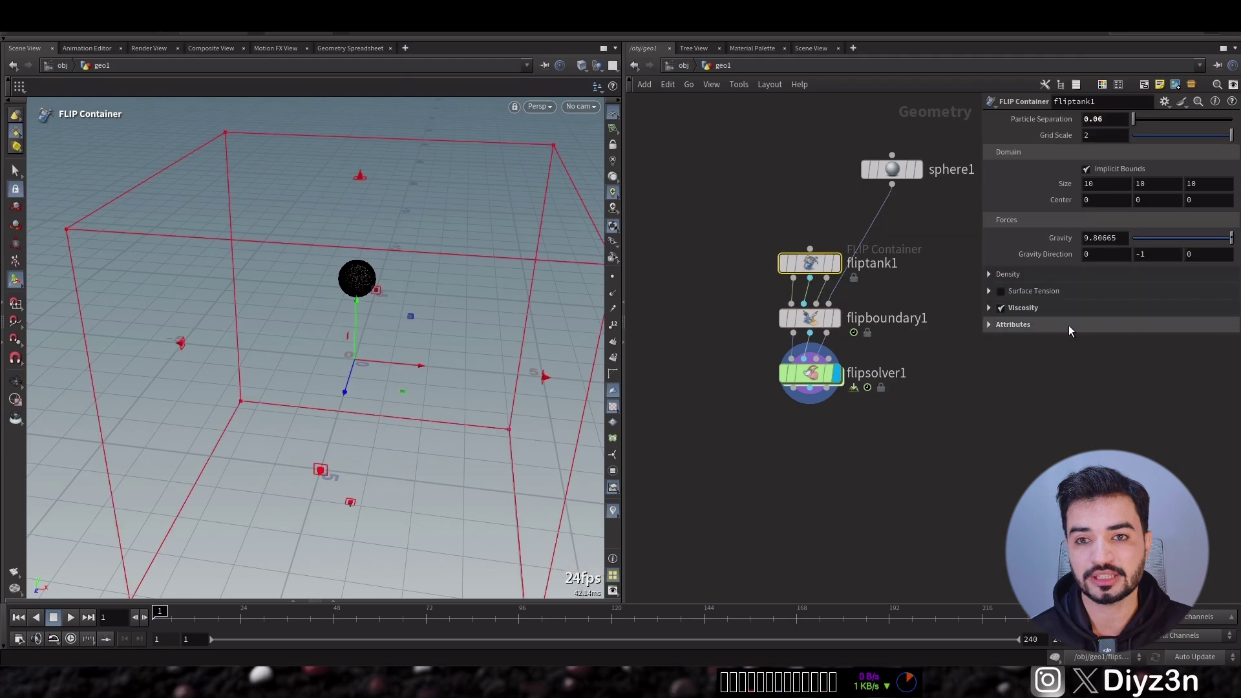
click(1013, 324)
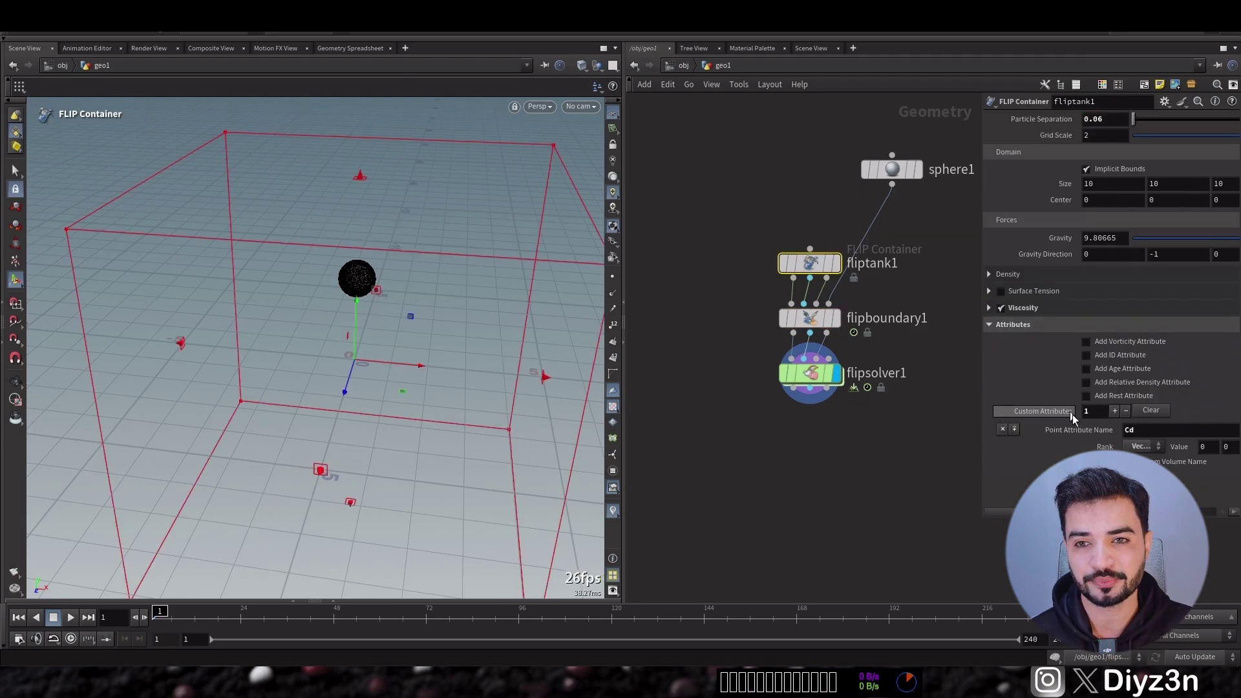
click(1127, 411)
click(71, 617)
click(54, 618)
click(21, 619)
- Move sphere1 along X to a center of about -9.2
alt+drag(402, 402, 394, 380)
alt+right_drag(394, 380, 300, 401)
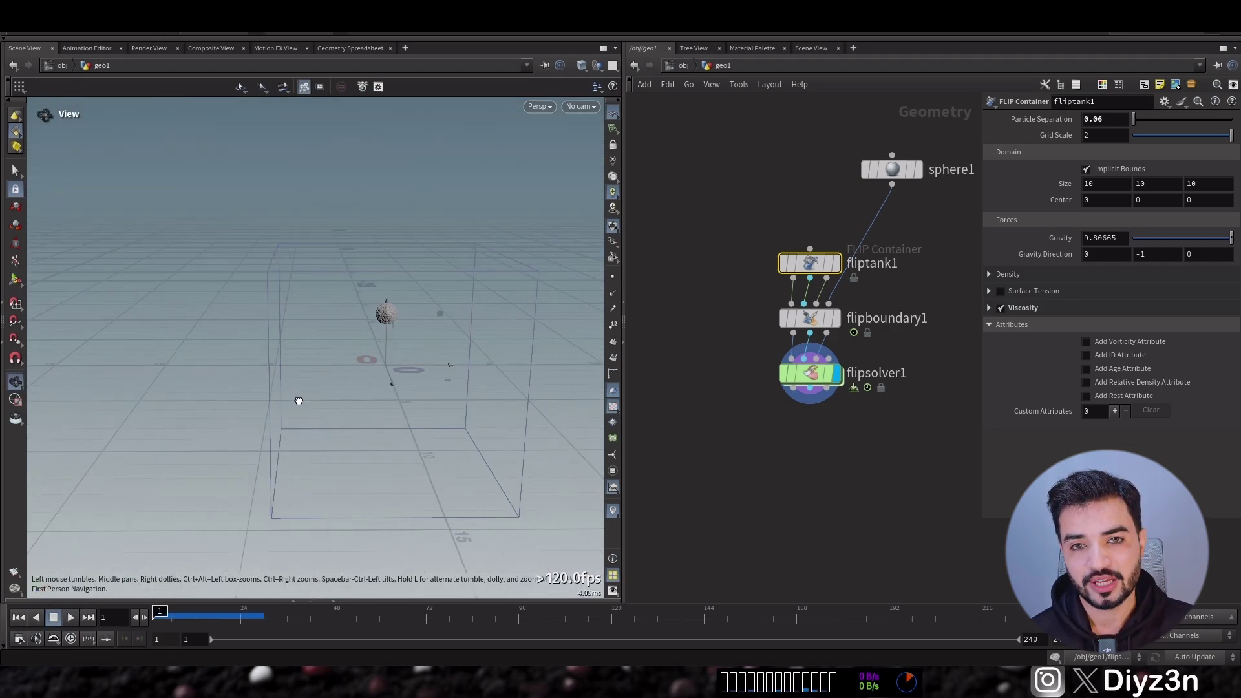
click(894, 170)
drag(427, 317, 219, 316)
- Insert a Point Velocity node between sphere1 and flipboundary1
middle_drag(895, 311, 817, 277)
click(729, 343)
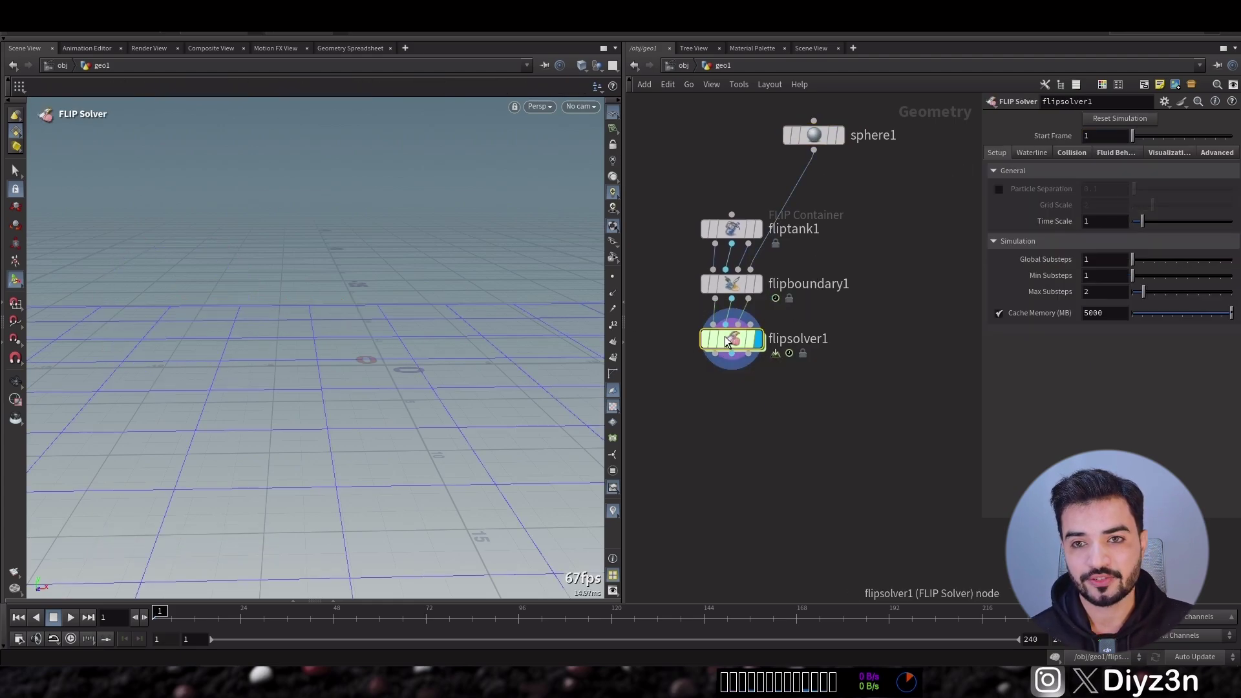
key(Tab)
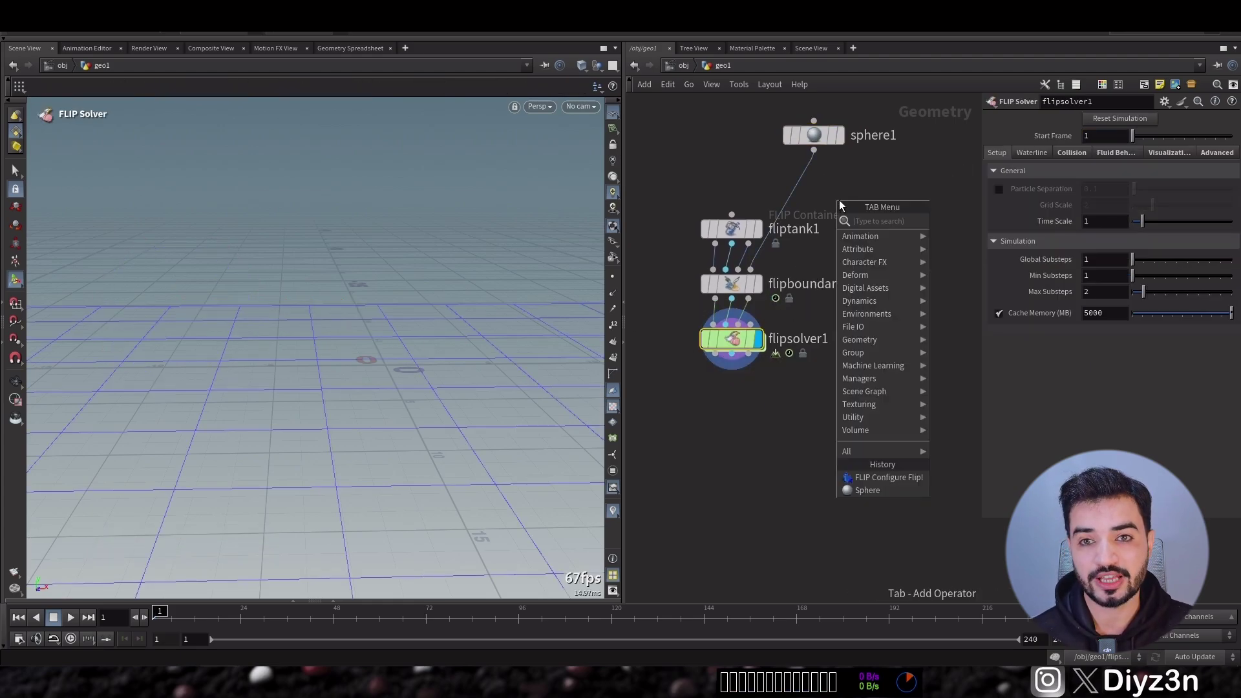
text(vel)
click(986, 545)
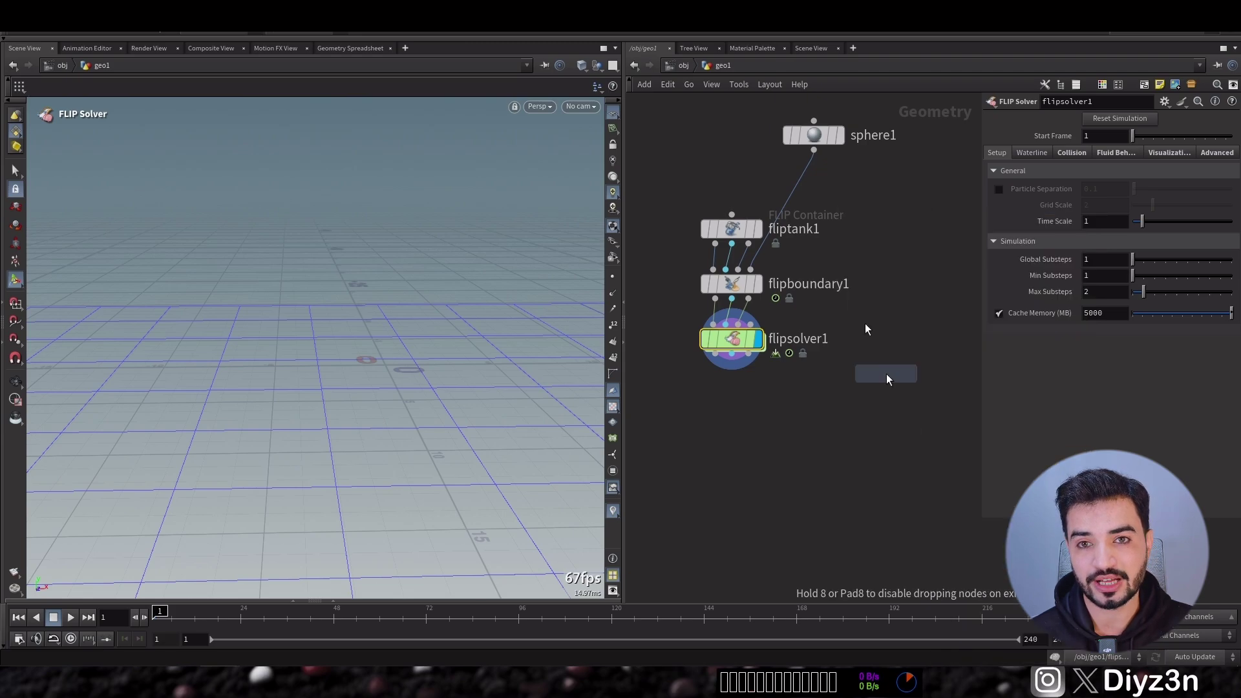
click(793, 188)
drag(794, 198, 824, 251)
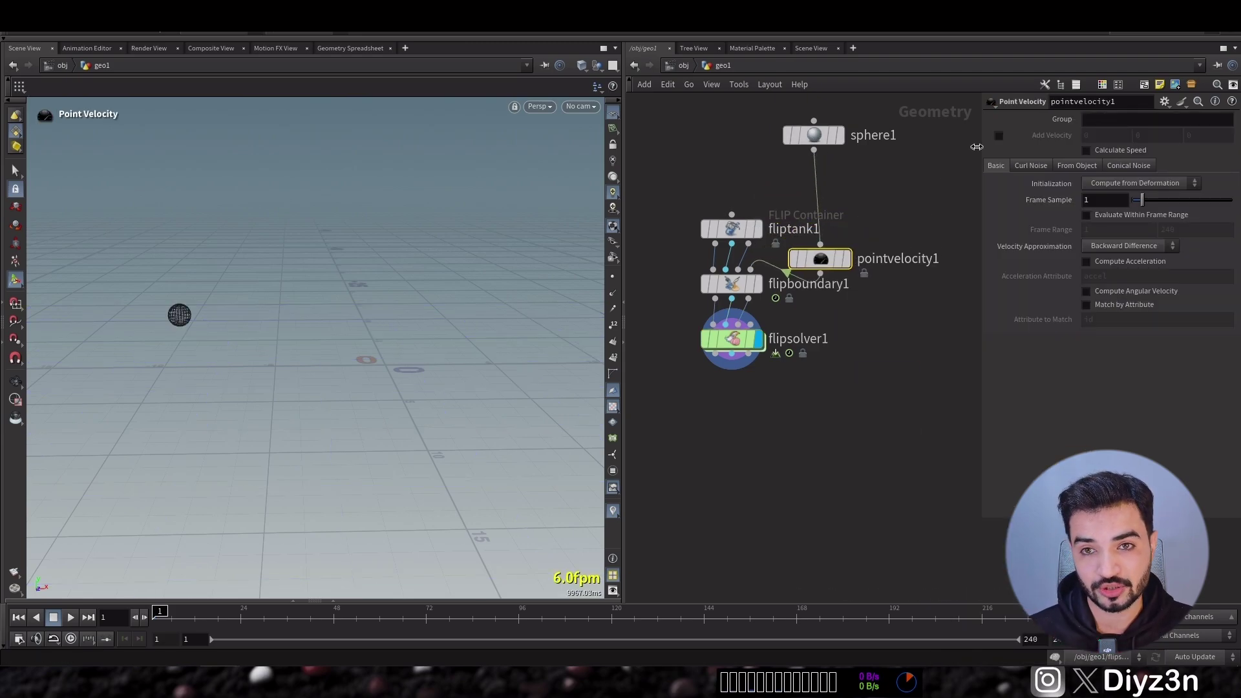
- Enable Add Velocity on pointvelocity1 and set its X component to 10
click(999, 137)
click(1117, 136)
text(10)
key(Return)
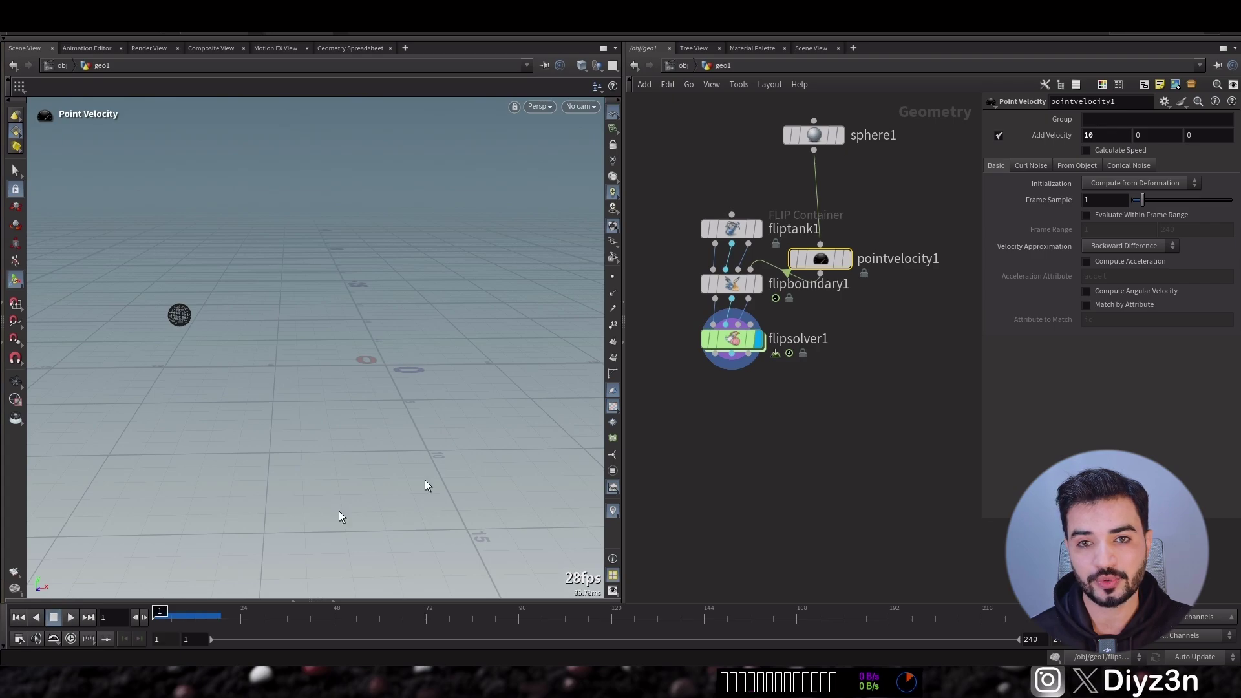
- Set the Boundary type of flipboundary1 to Velocity
click(732, 339)
click(815, 259)
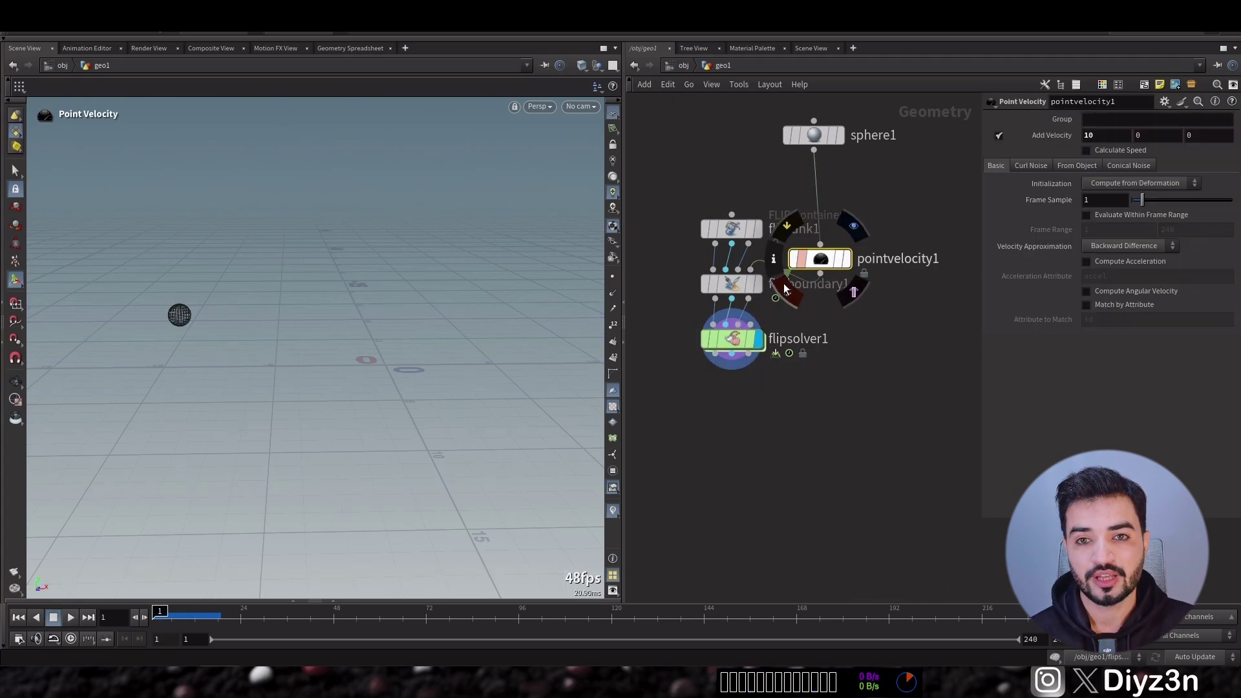
click(727, 288)
click(1109, 152)
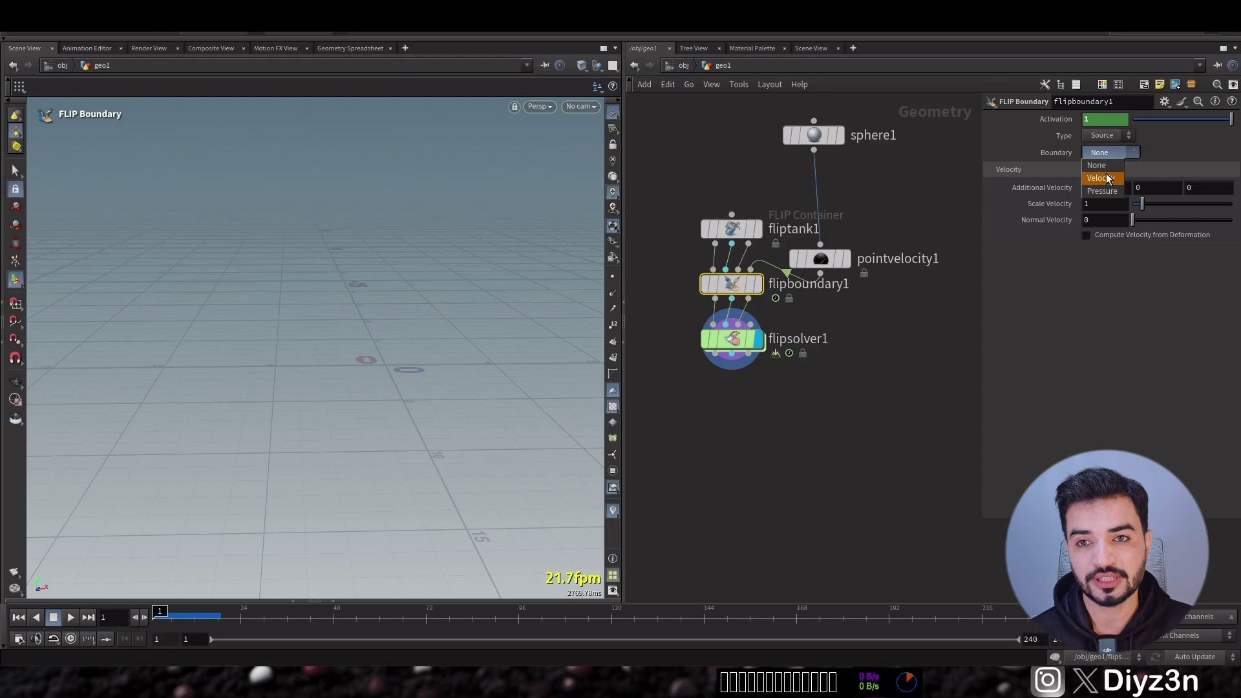
click(1107, 178)
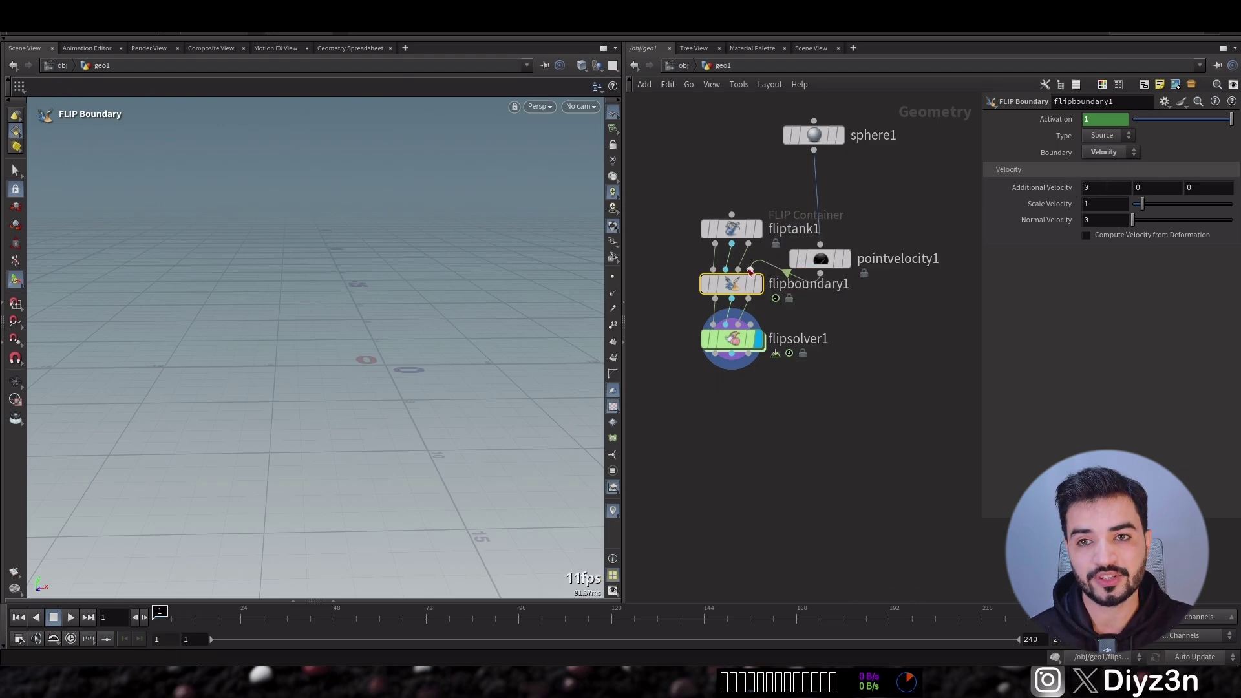
- Resize the fliptank1 domain to about 17.33 in X, centered near -3.66, 2.52, 0, and play the simulation
click(814, 135)
click(737, 238)
drag(272, 367, 61, 373)
drag(304, 309, 304, 245)
click(70, 617)
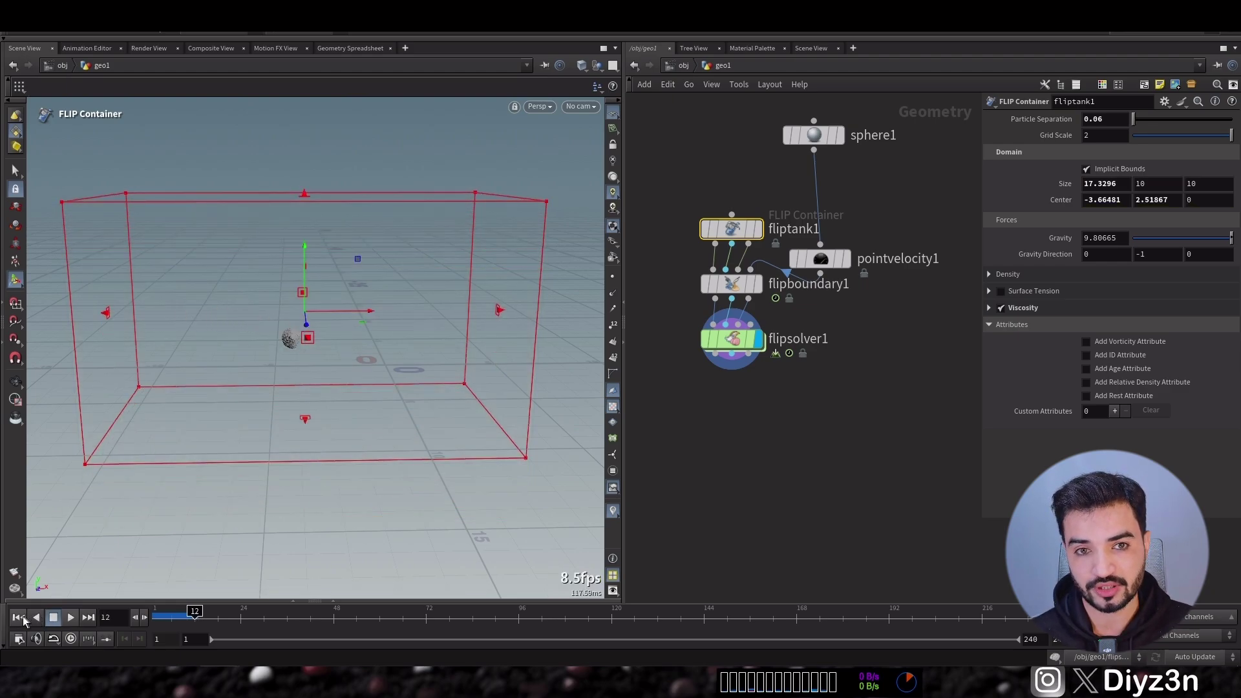
- Enable Color by Speed for the particles in flipsolver1 and replay the simulation, returning to the first frame
click(736, 339)
click(731, 285)
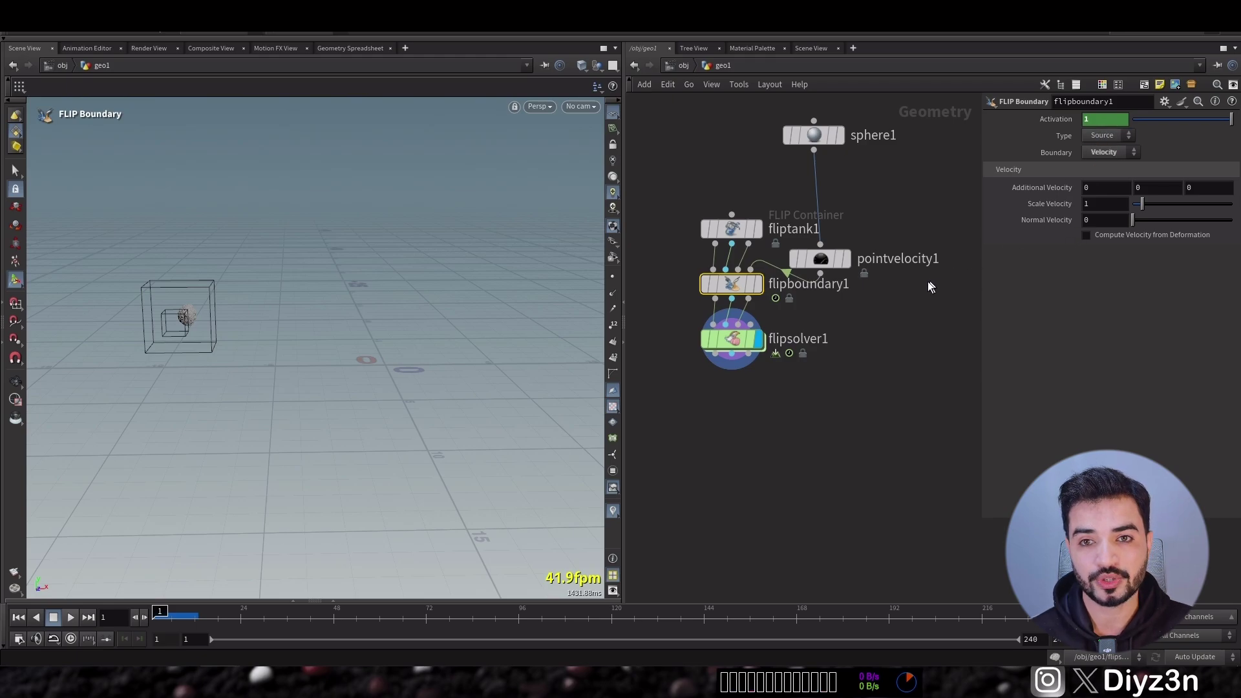
click(747, 366)
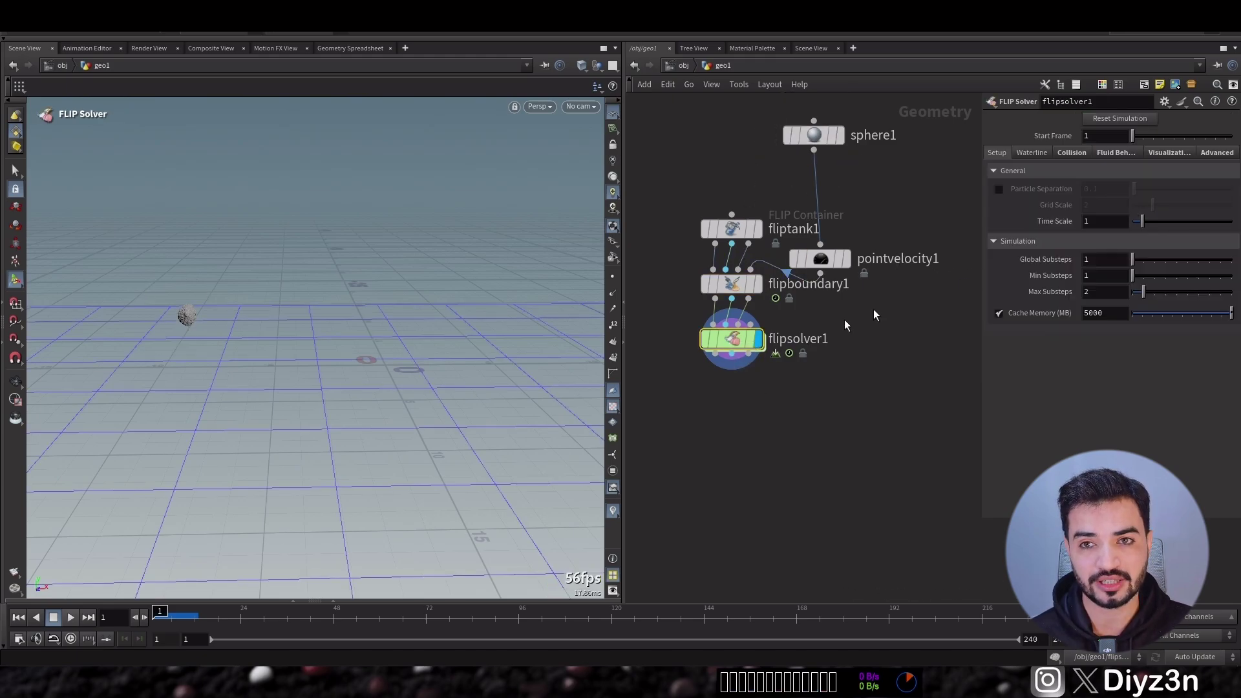
drag(979, 238, 926, 232)
click(960, 153)
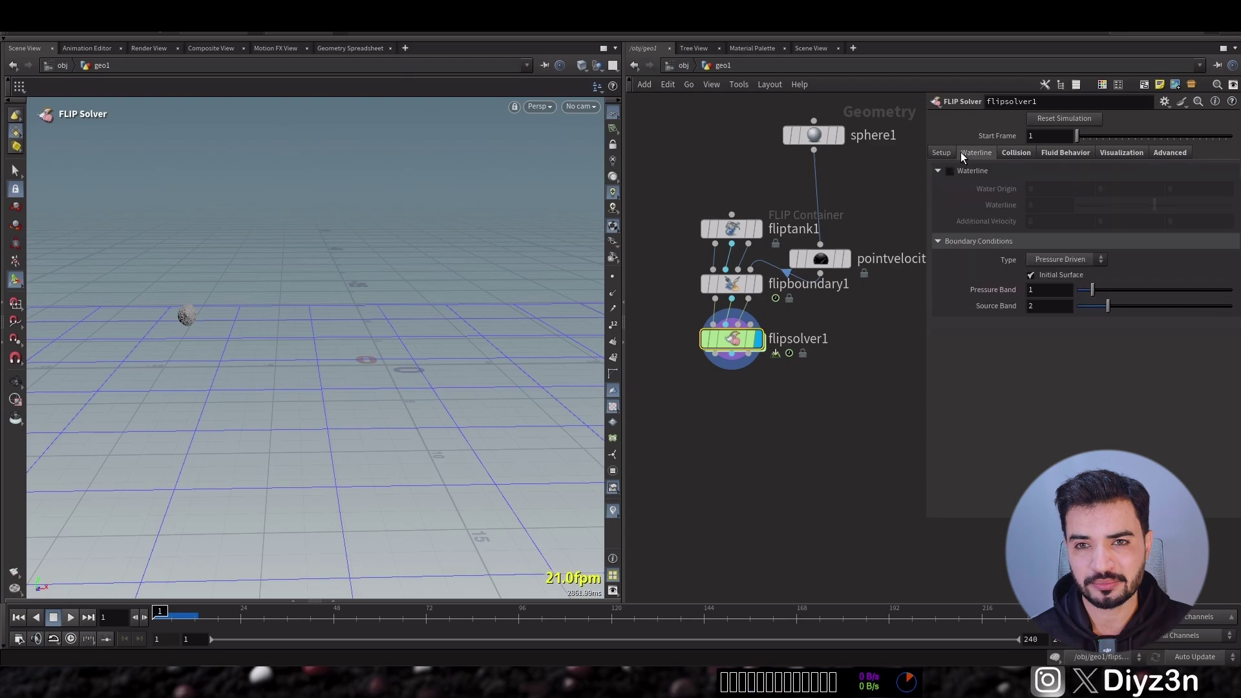
click(1016, 153)
click(1118, 152)
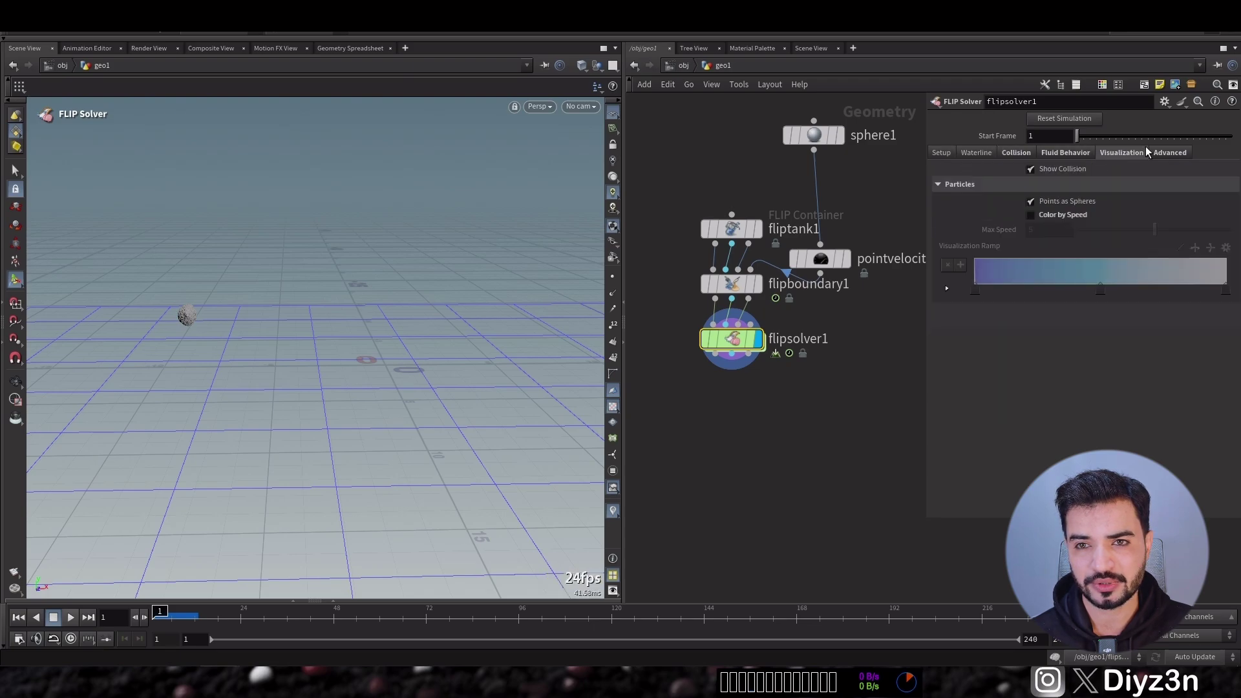
click(1076, 217)
click(1164, 153)
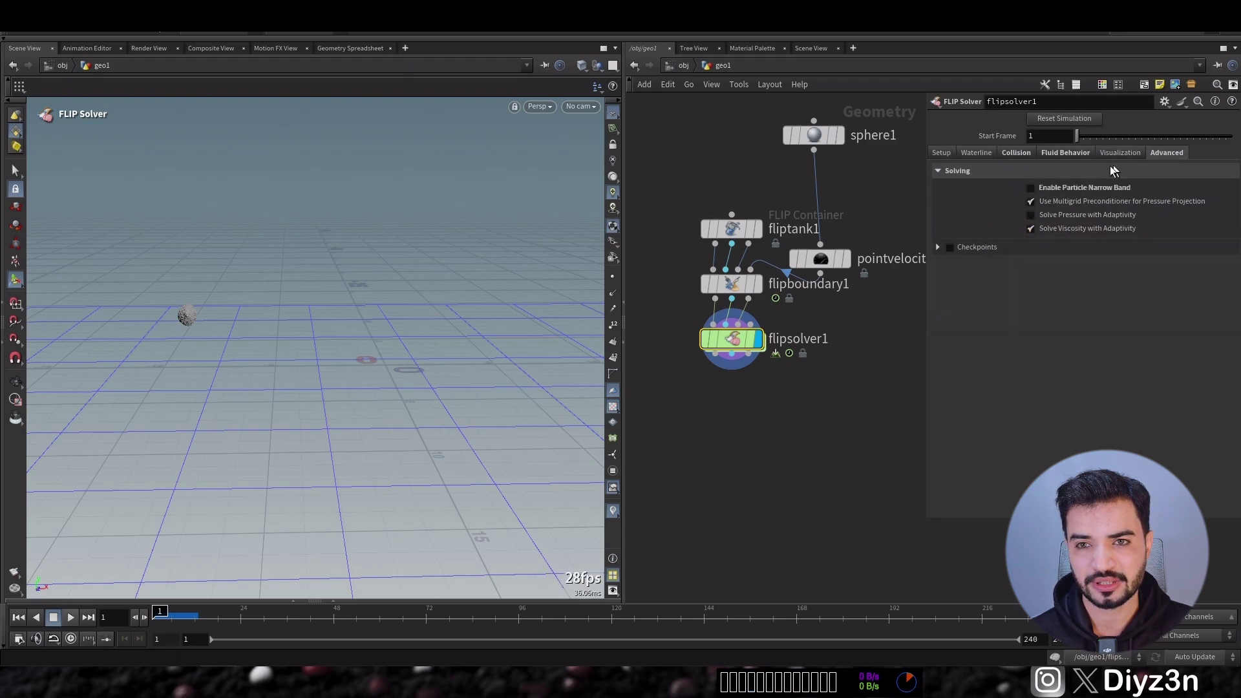
click(53, 618)
click(18, 617)
- Delete the Activation parameter's channel on flipboundary1 and test-play the simulation
click(733, 287)
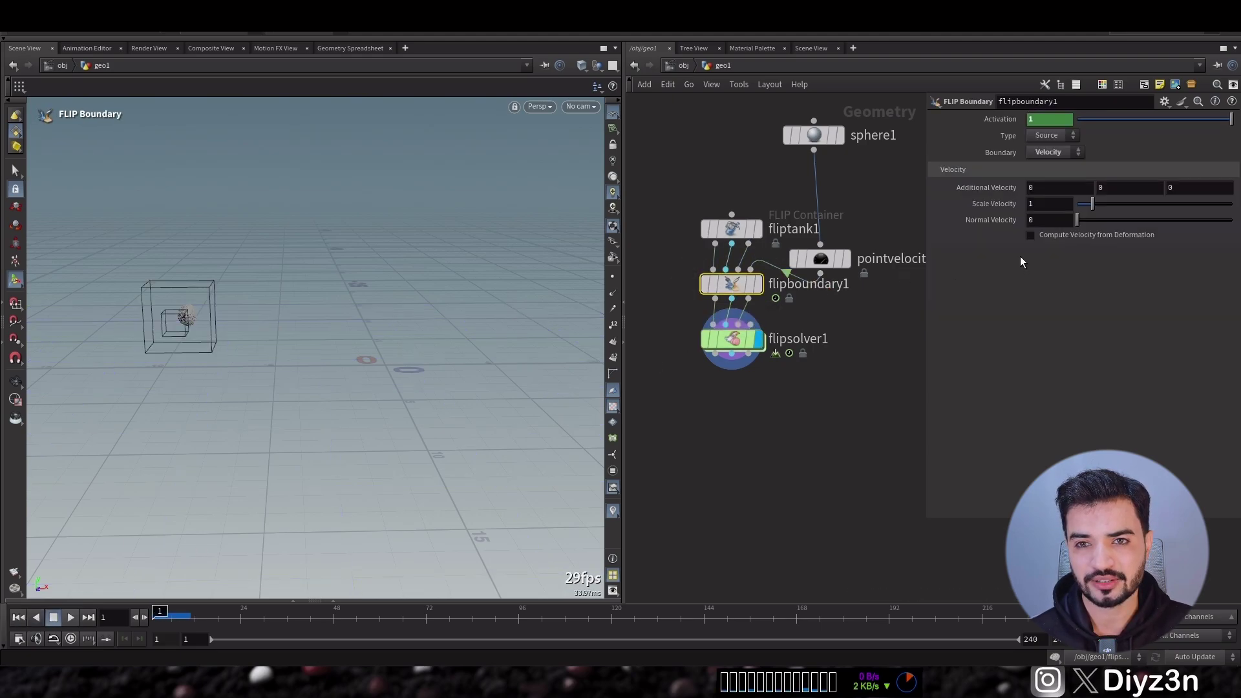
right_click(1006, 119)
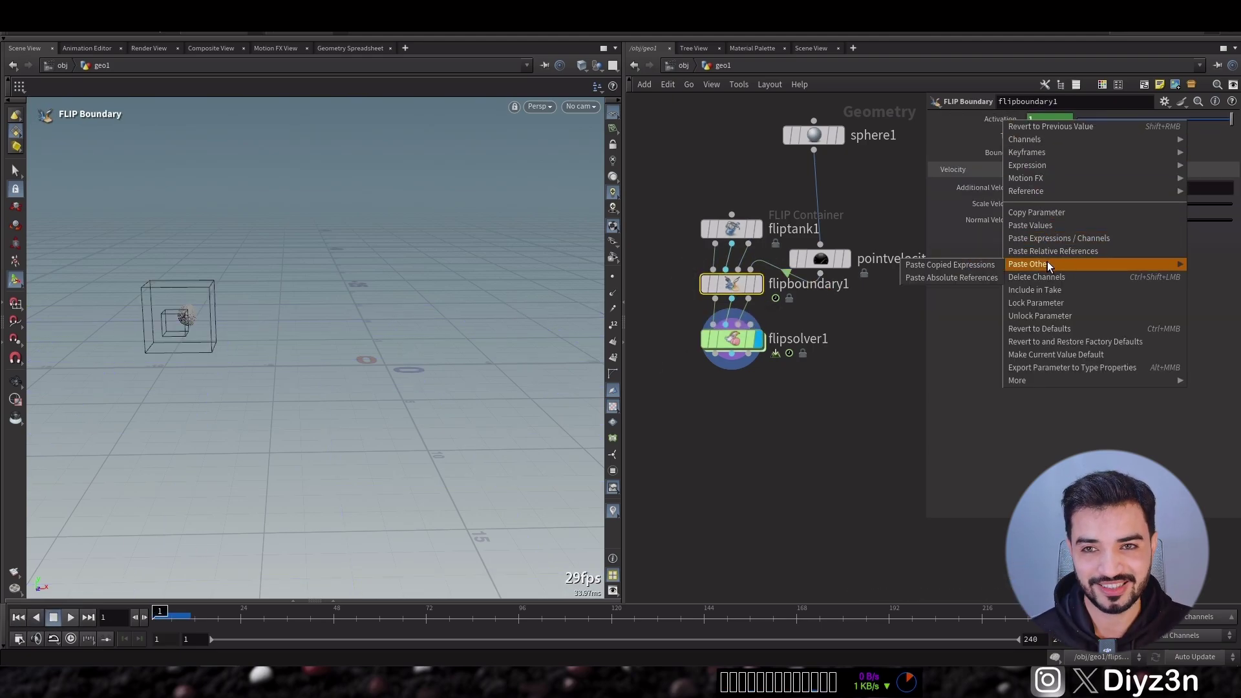
click(1045, 277)
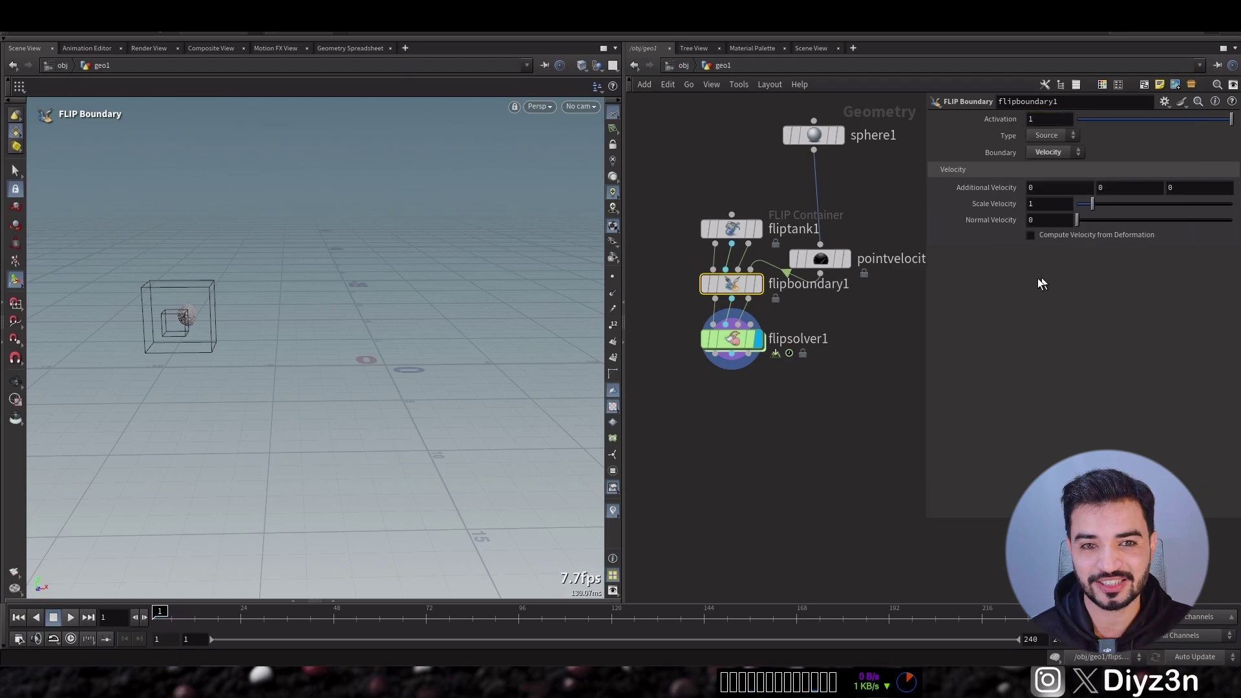
click(54, 617)
- Set the X component of Add Velocity on pointvelocity1 to 100 and test-play the simulation
click(824, 260)
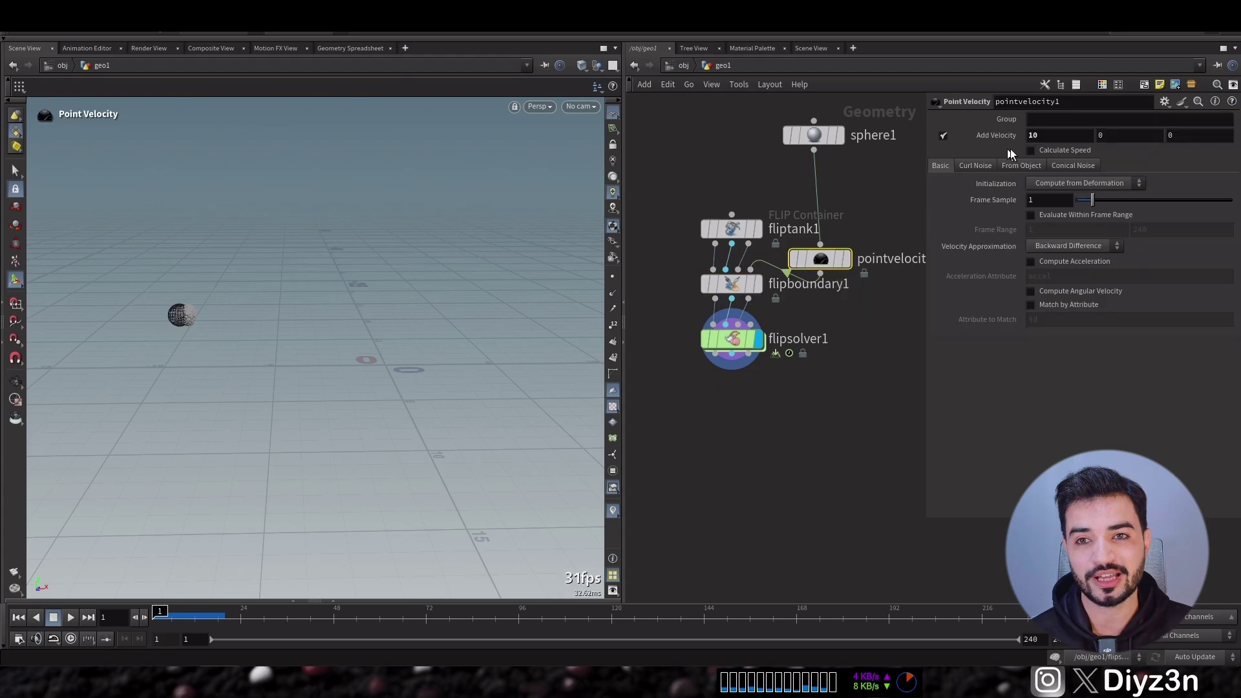
key(Return)
click(71, 617)
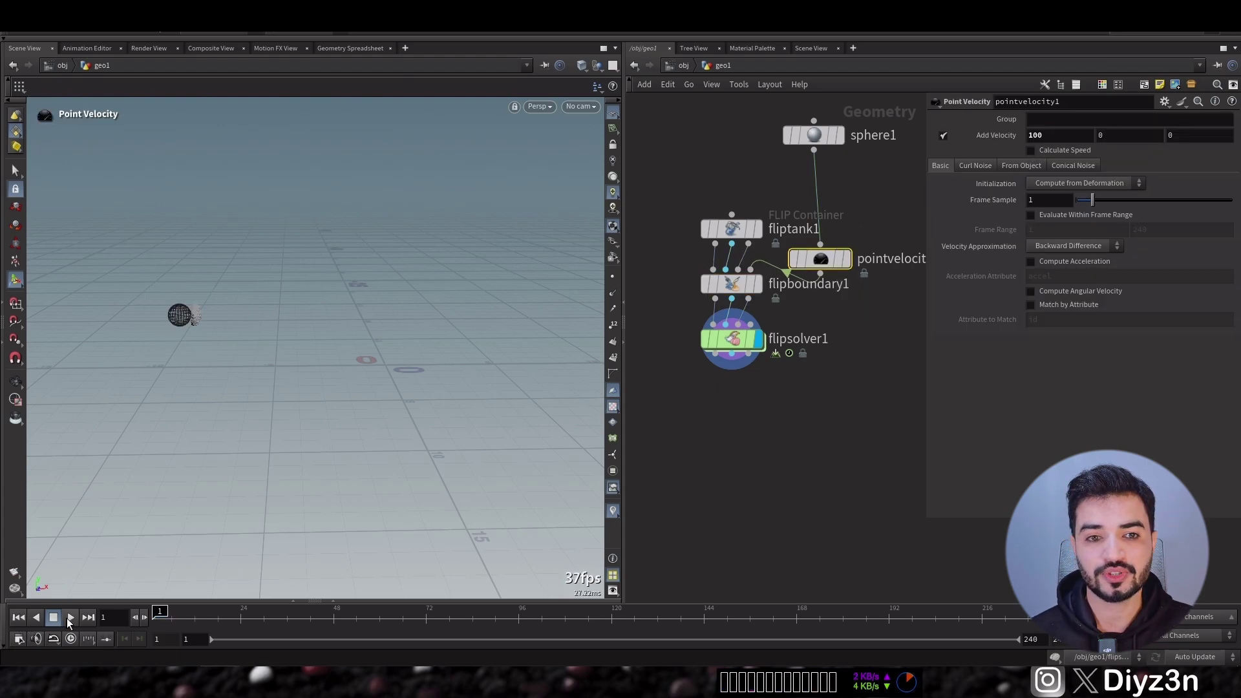
click(54, 618)
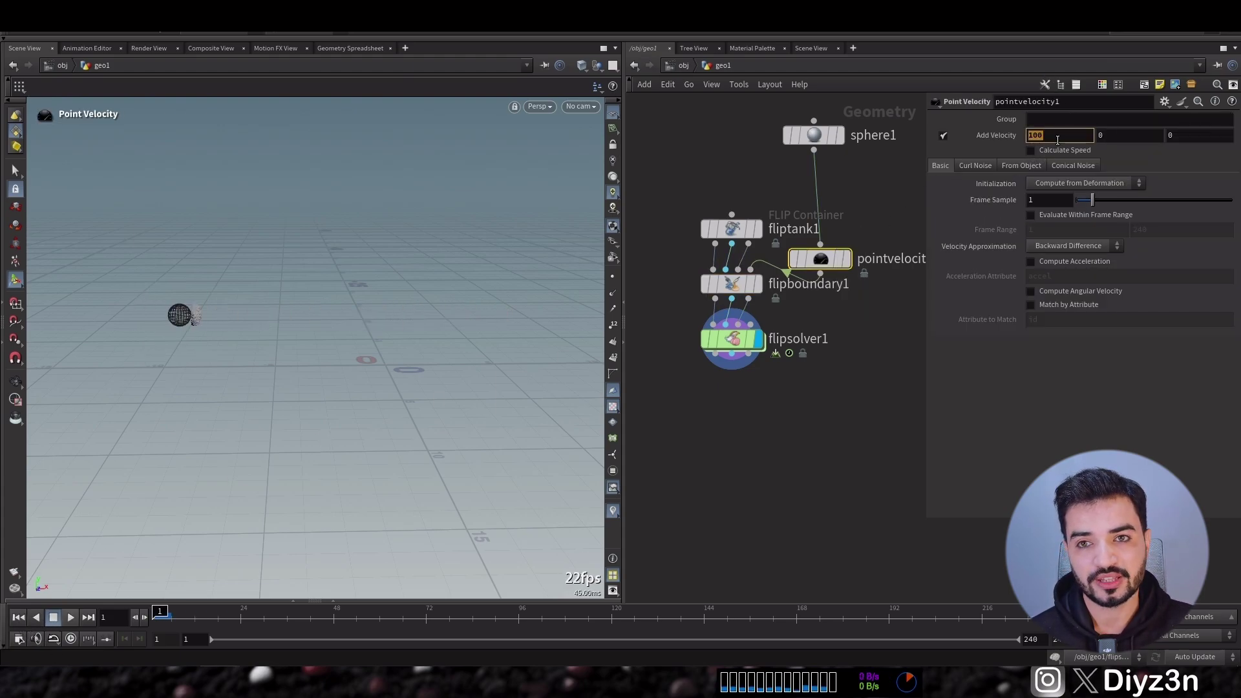
- Set the X component of Add Velocity on pointvelocity1 to 20 and replay the simulation, returning to the first frame
click(69, 618)
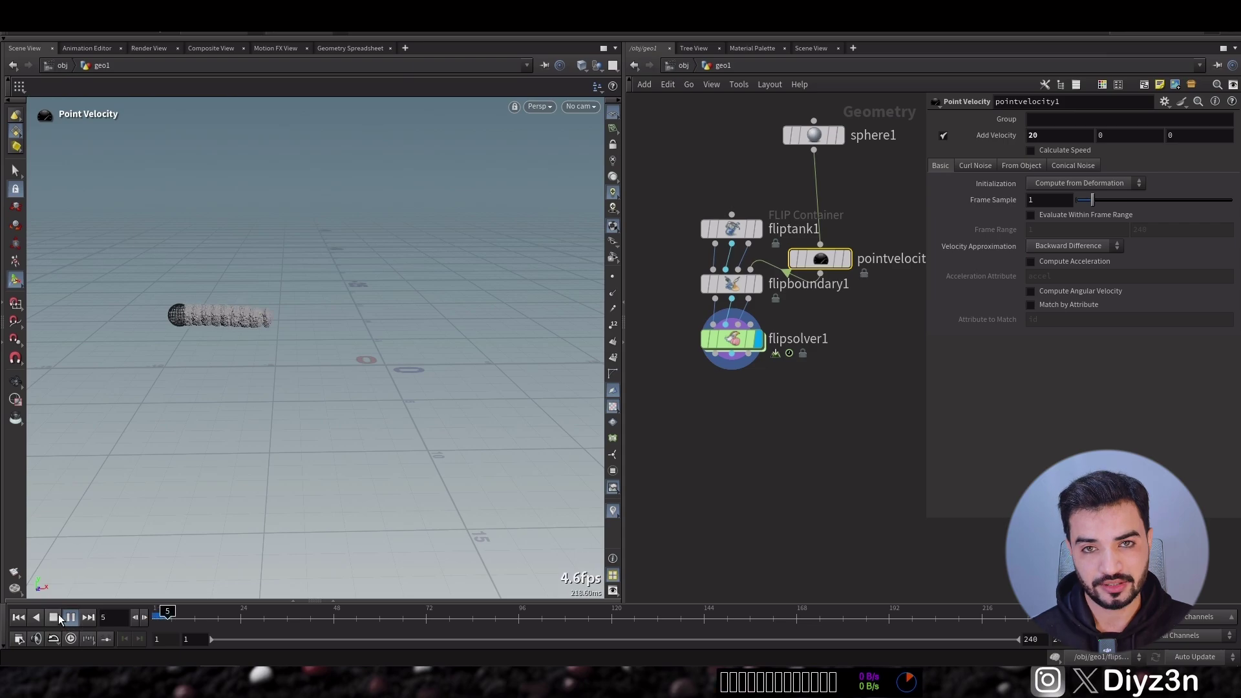
click(18, 617)
- Set the Uniform Scale of sphere1 to 0.5 and play the simulation
click(814, 135)
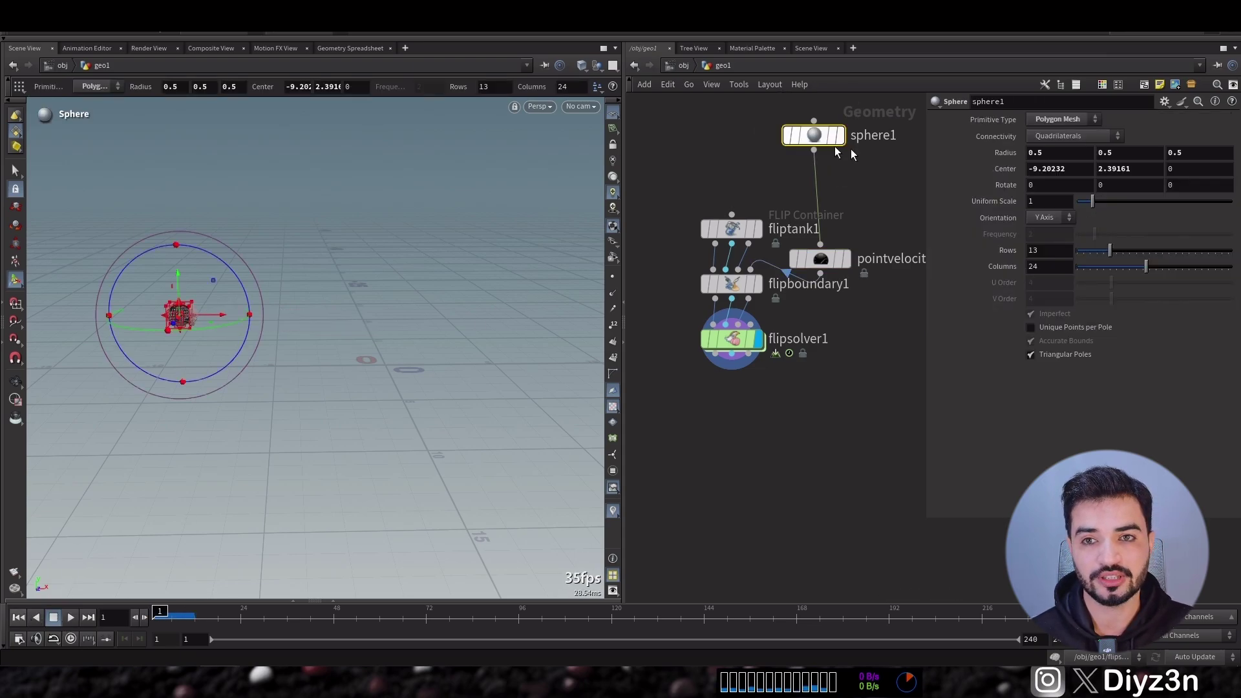
text(.5)
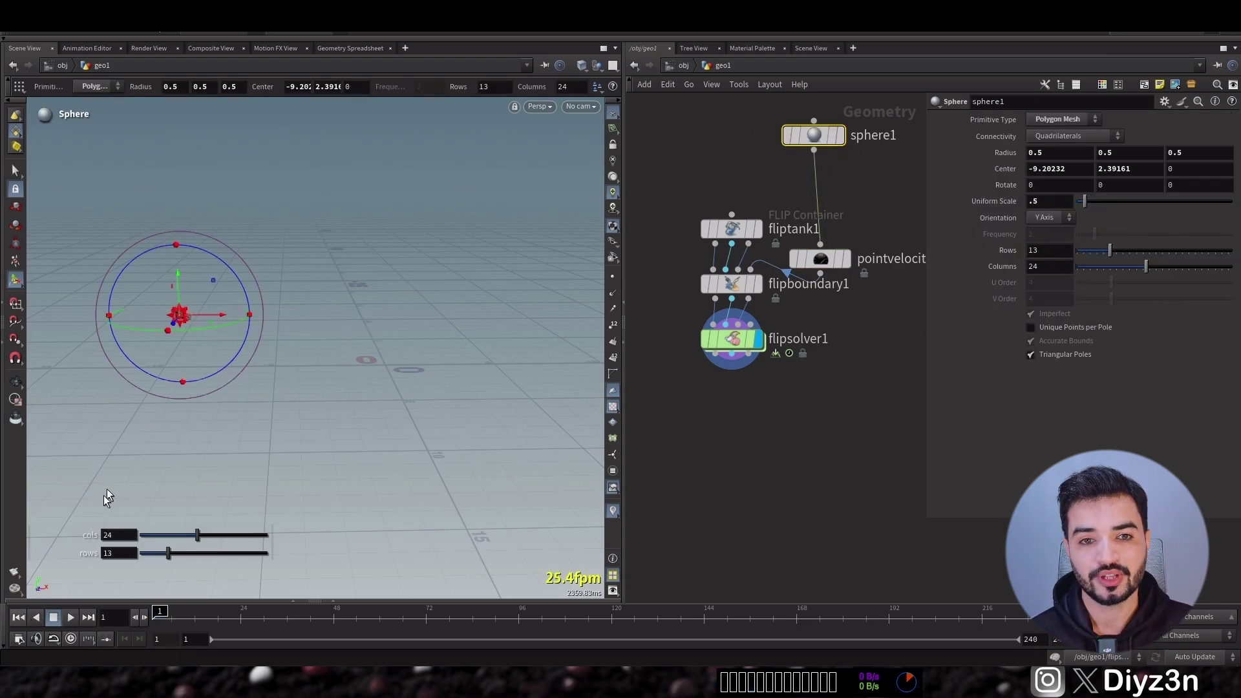
click(71, 618)
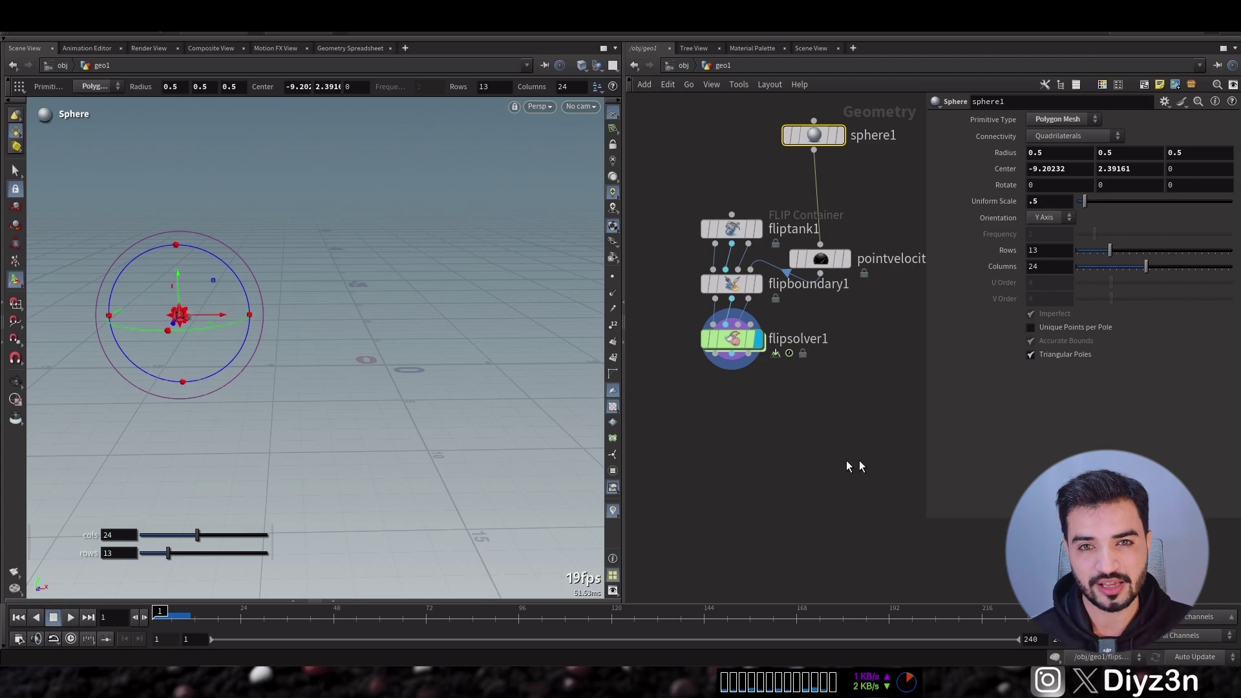
- Examine the Setup parameters of flipsolver1, stopping playback and returning to the first frame
drag(741, 349, 741, 348)
click(940, 153)
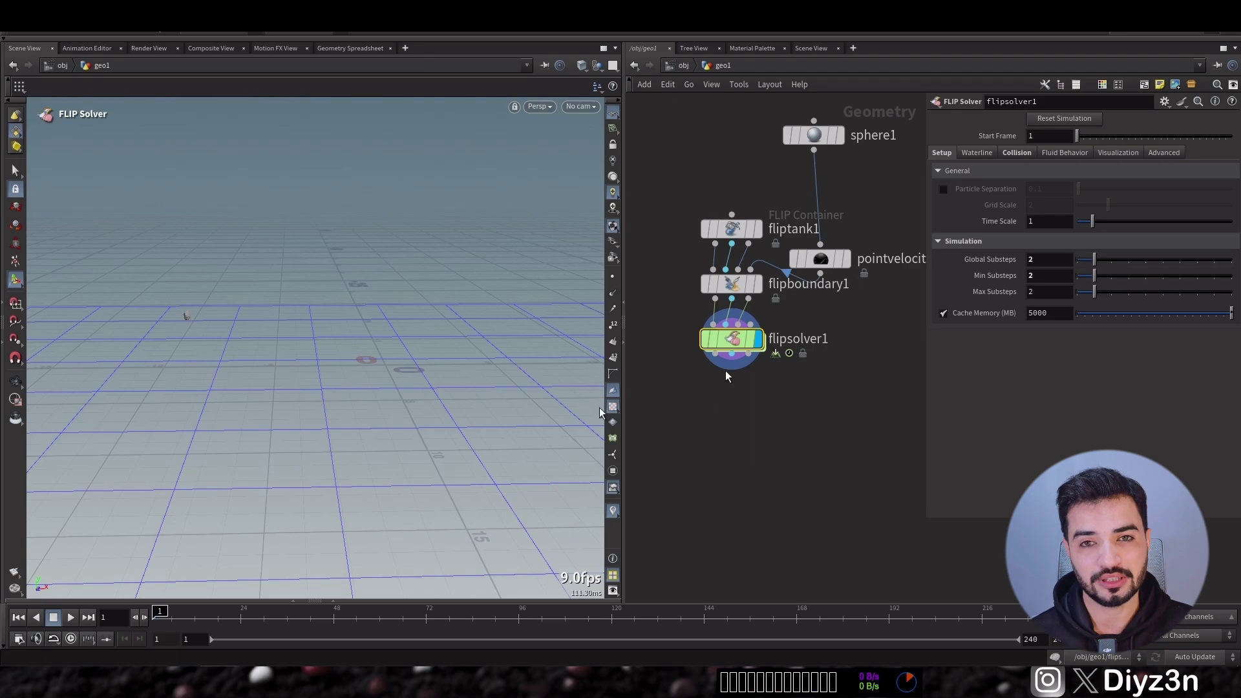
click(53, 617)
click(18, 617)
- Duplicate the sphere1 and pointvelocity1 nodes together and move the copied sphere along X to a center of about 2.85
scroll(776, 491, down, 3)
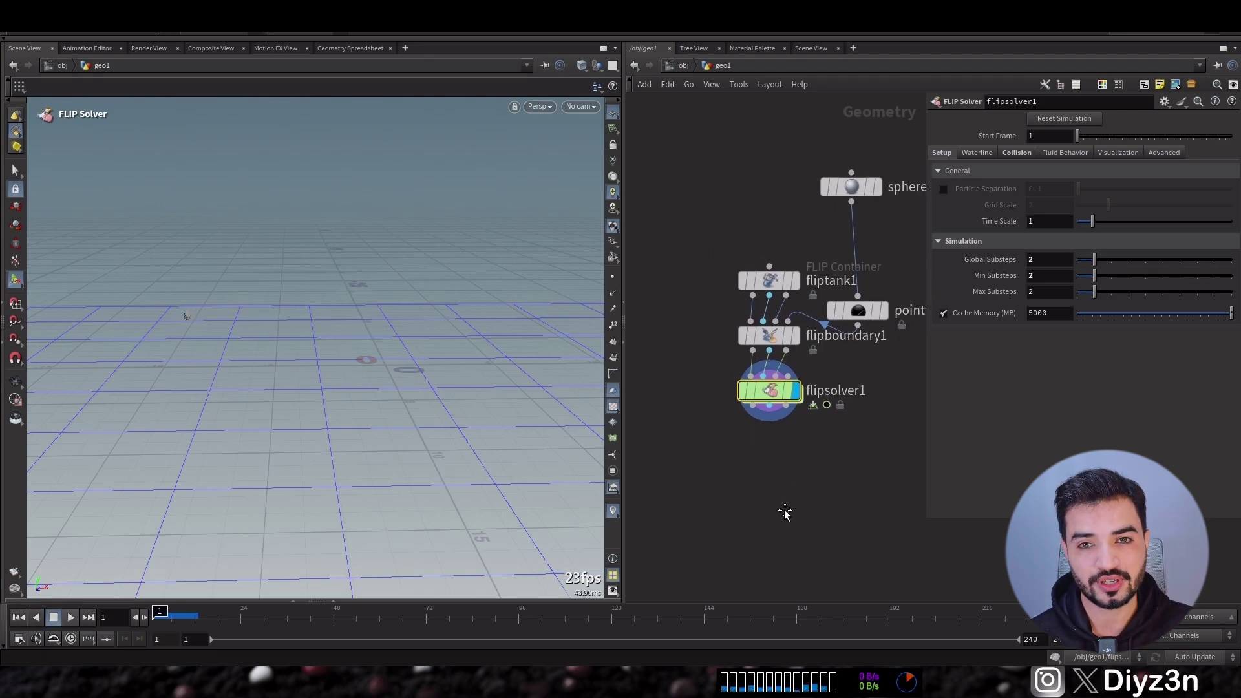
middle_drag(799, 499, 703, 440)
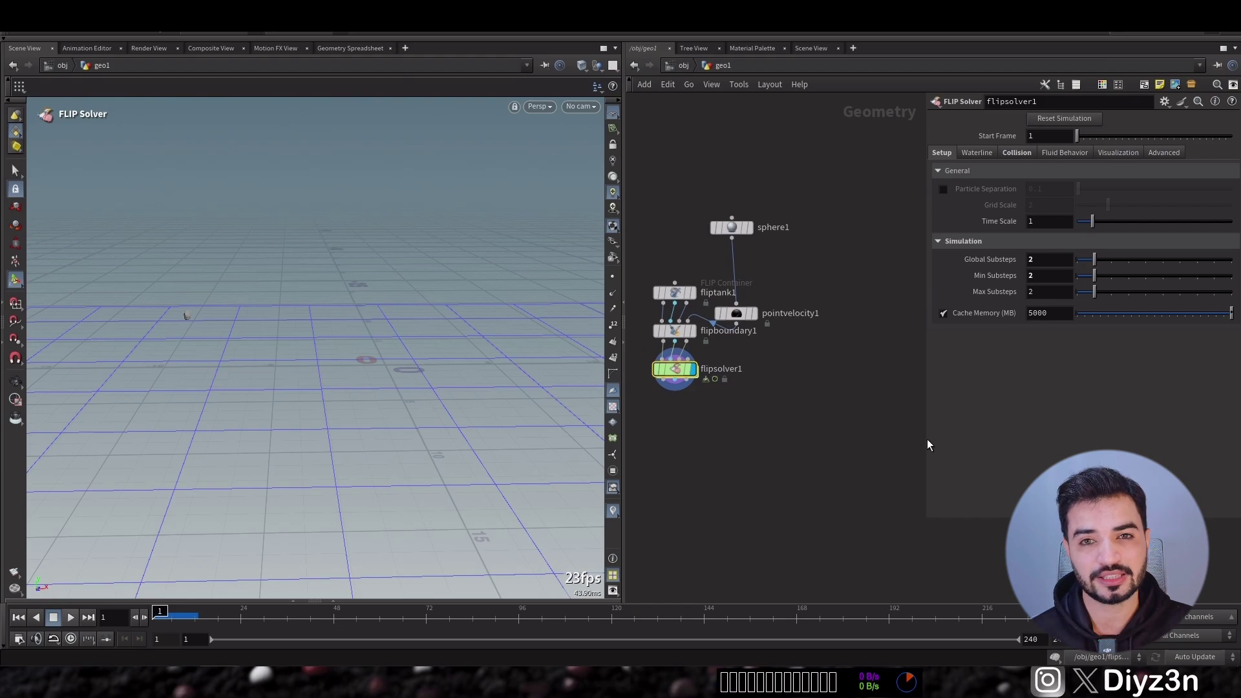
drag(926, 439, 1000, 439)
drag(736, 323, 732, 300)
key(ctrl+c)
key(ctrl+v)
click(902, 305)
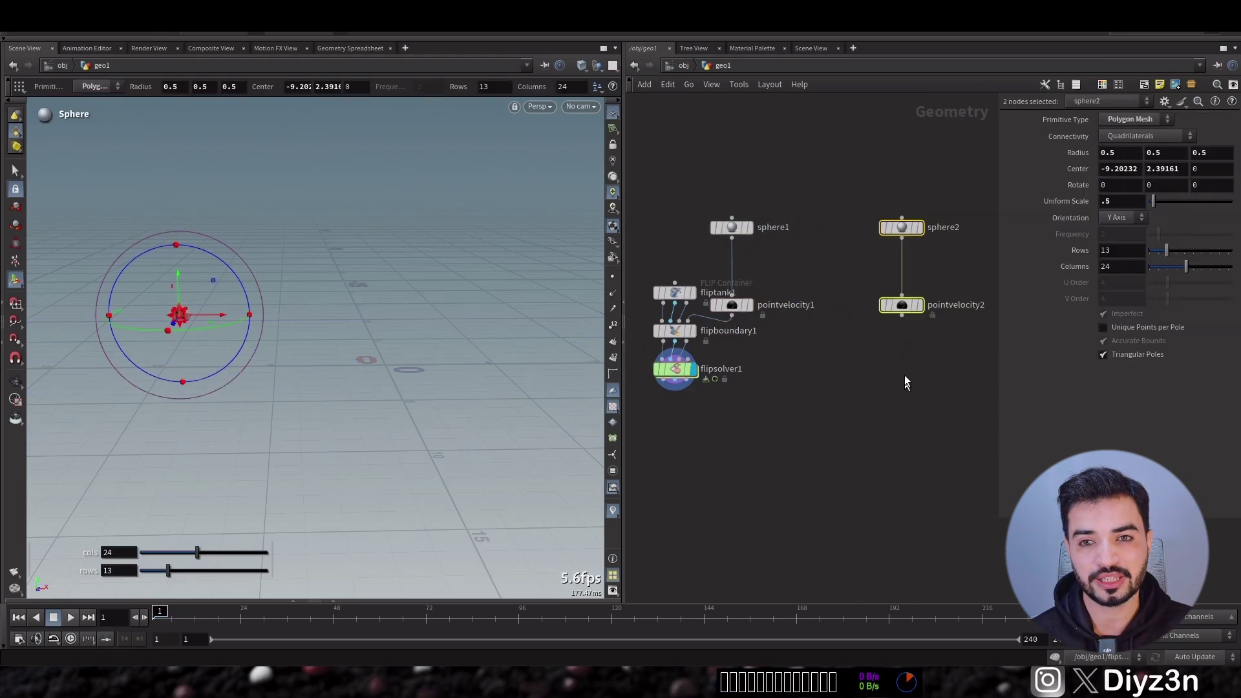
drag(221, 315, 486, 314)
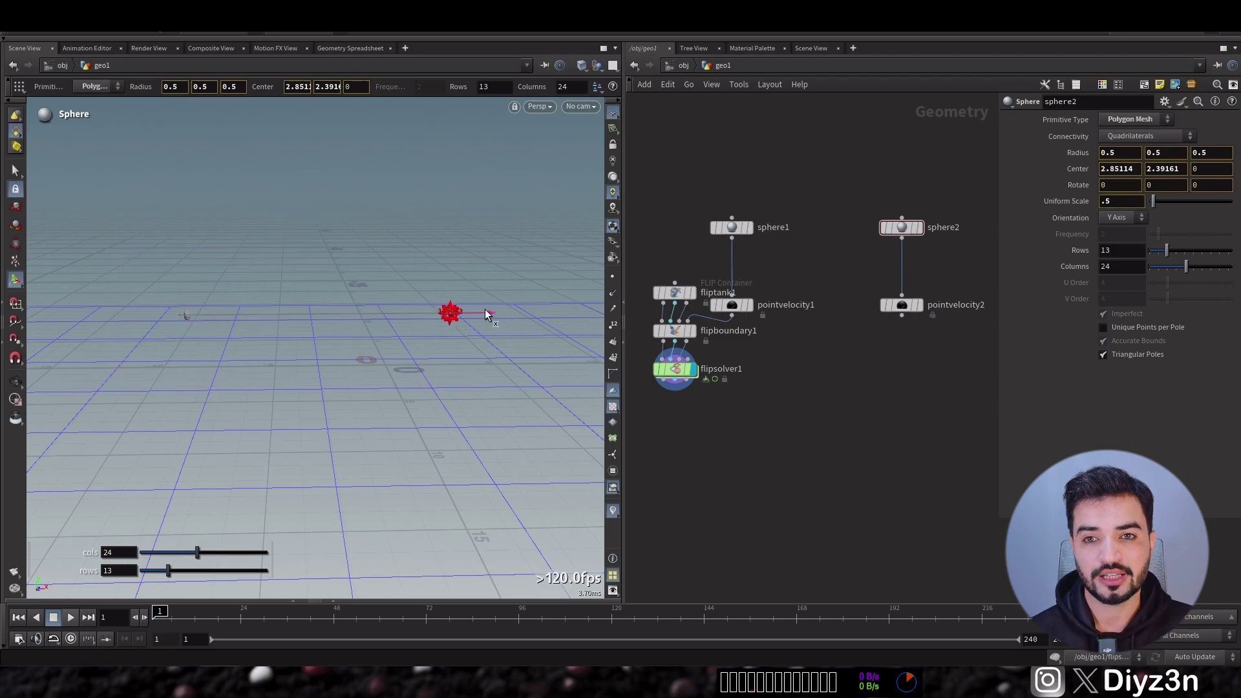
- Set the X component of Add Velocity on pointvelocity2 to -20
click(902, 305)
click(1103, 135)
text(2)
key(Left)
text(-)
key(Return)
- Add a Pyro Source node below pointvelocity2, connected to its output
click(901, 395)
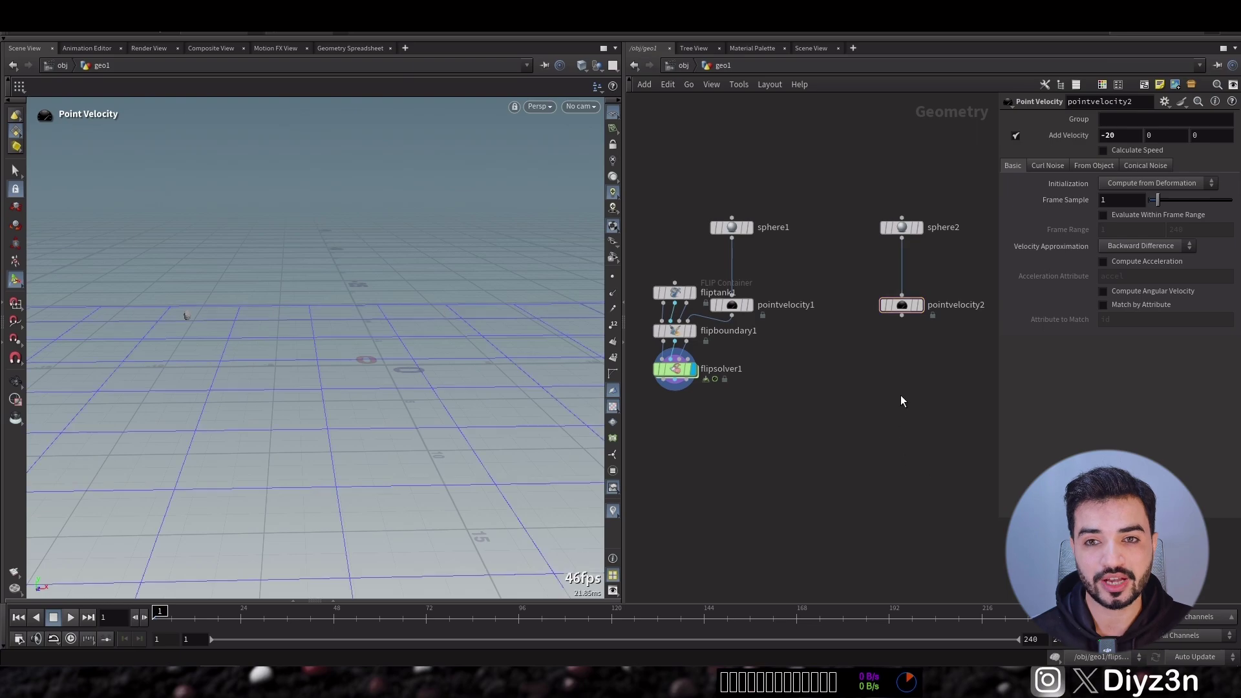
key(Tab)
text(p)
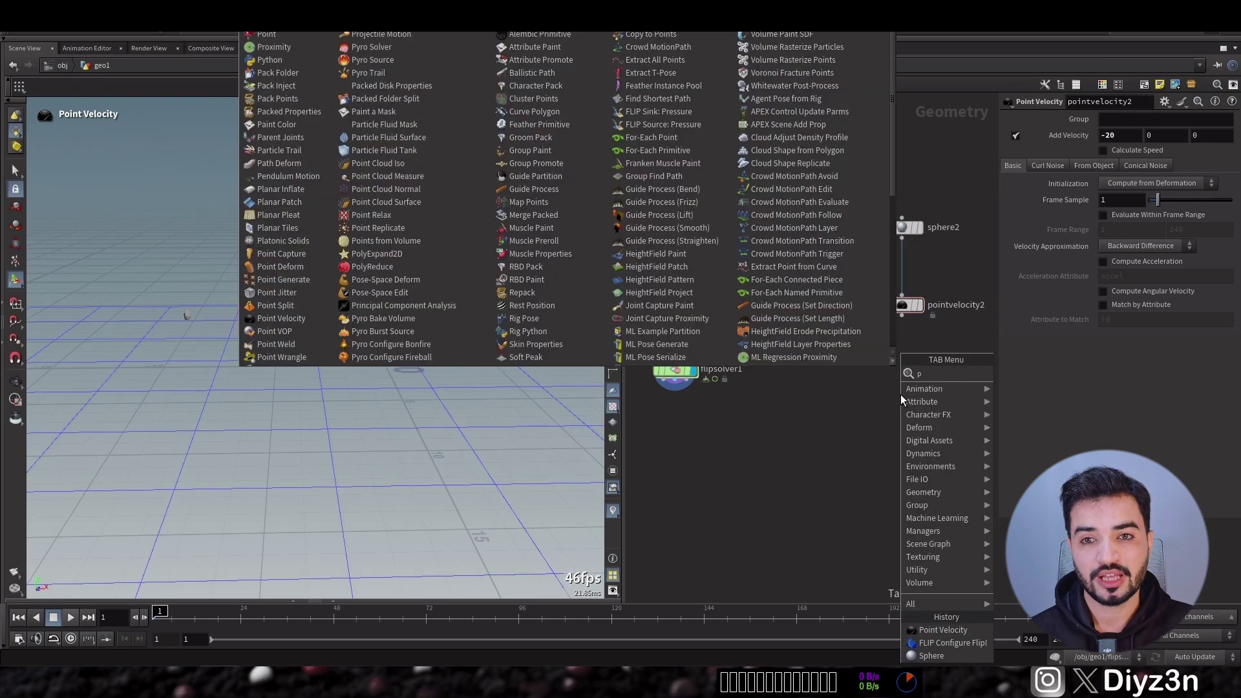
text(yro)
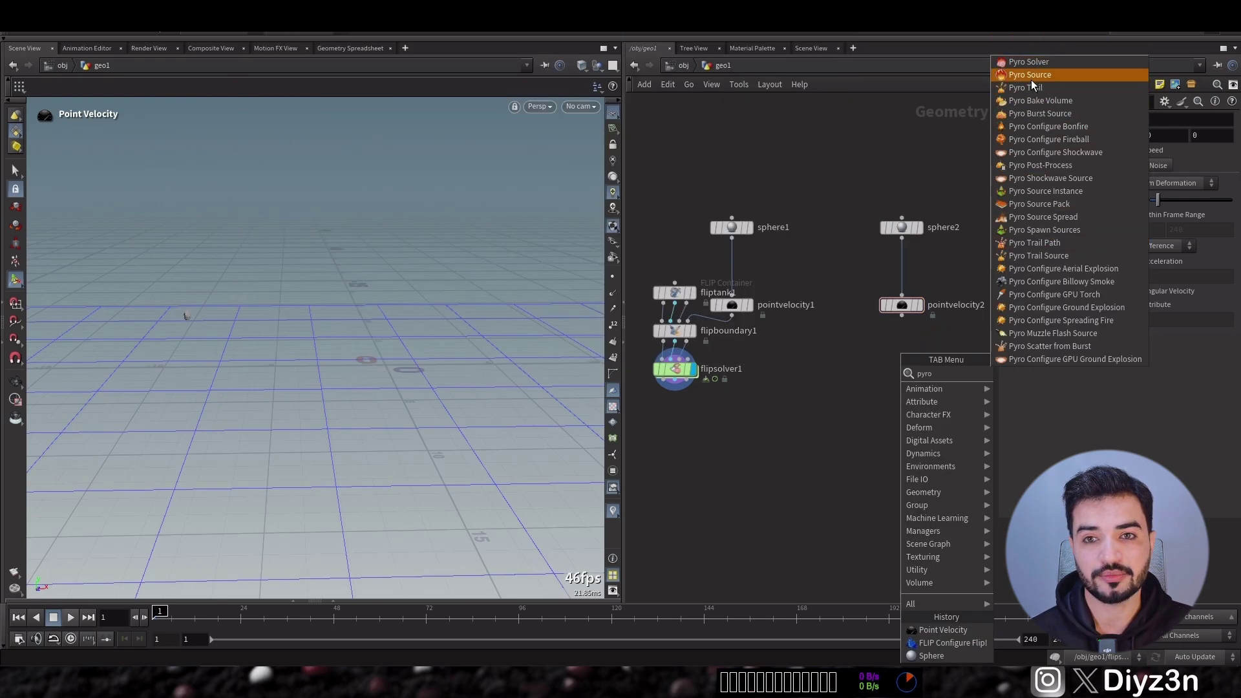
click(1030, 75)
click(899, 346)
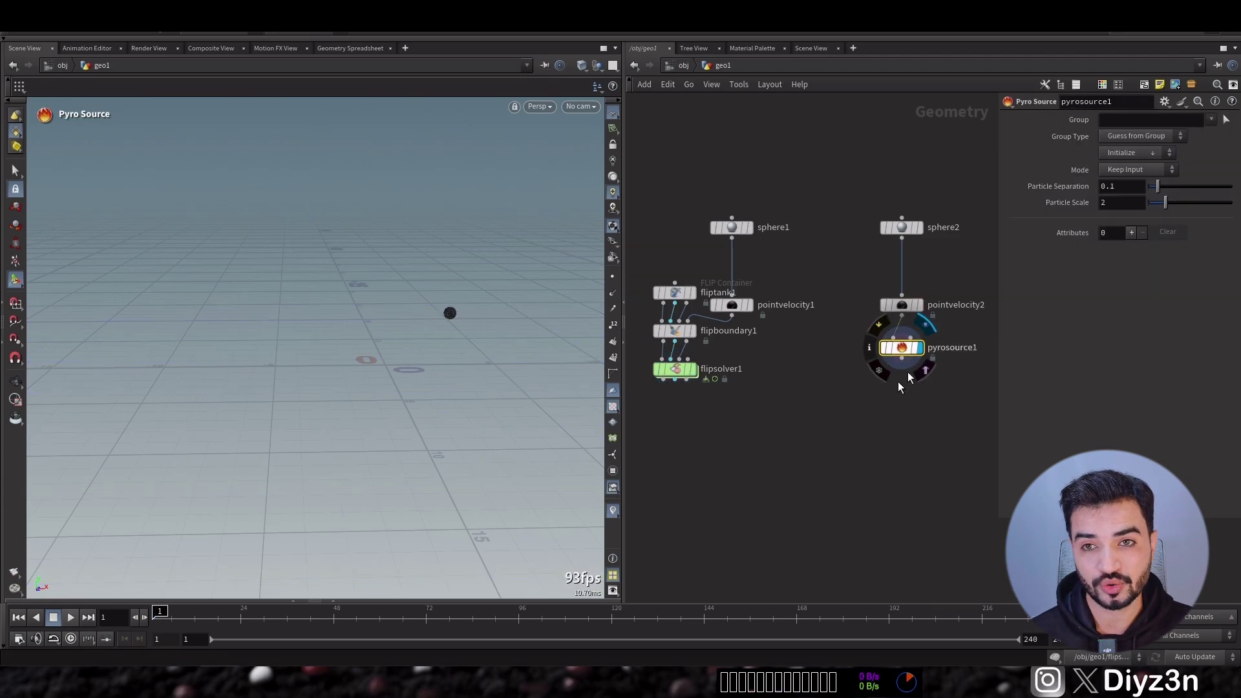
- Initialize pyrosource1 with Source Burn and add a third attribute set to Velocity
click(1137, 154)
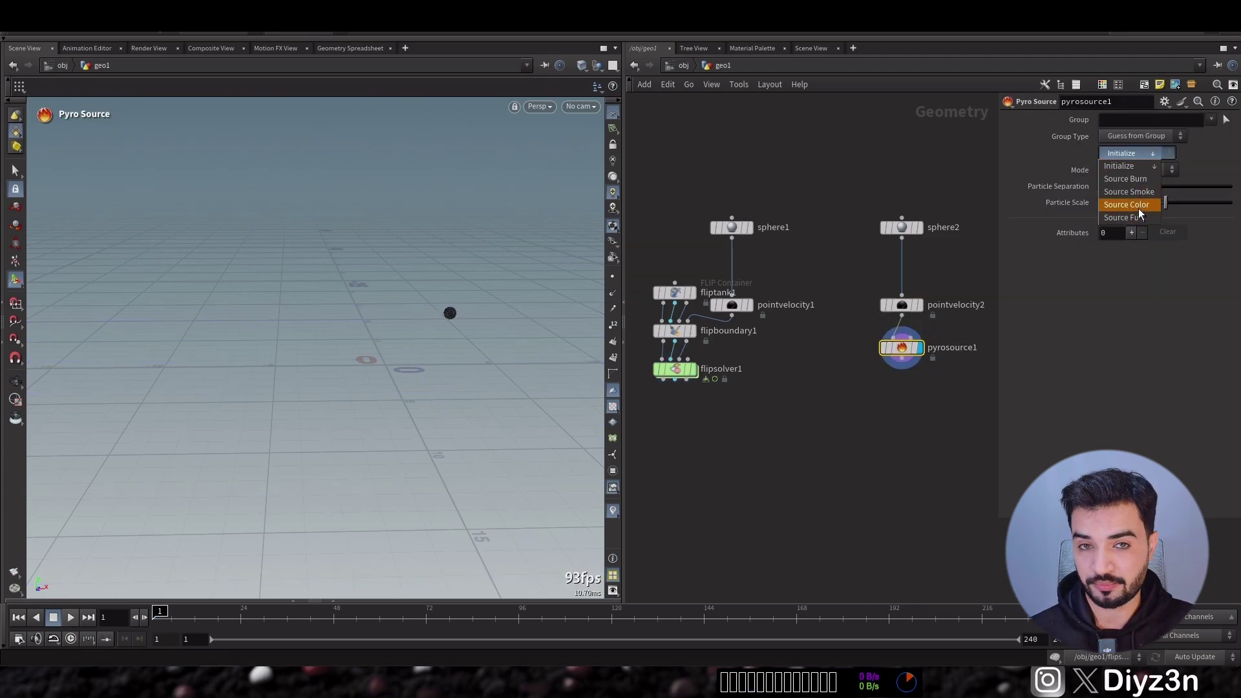
click(1138, 179)
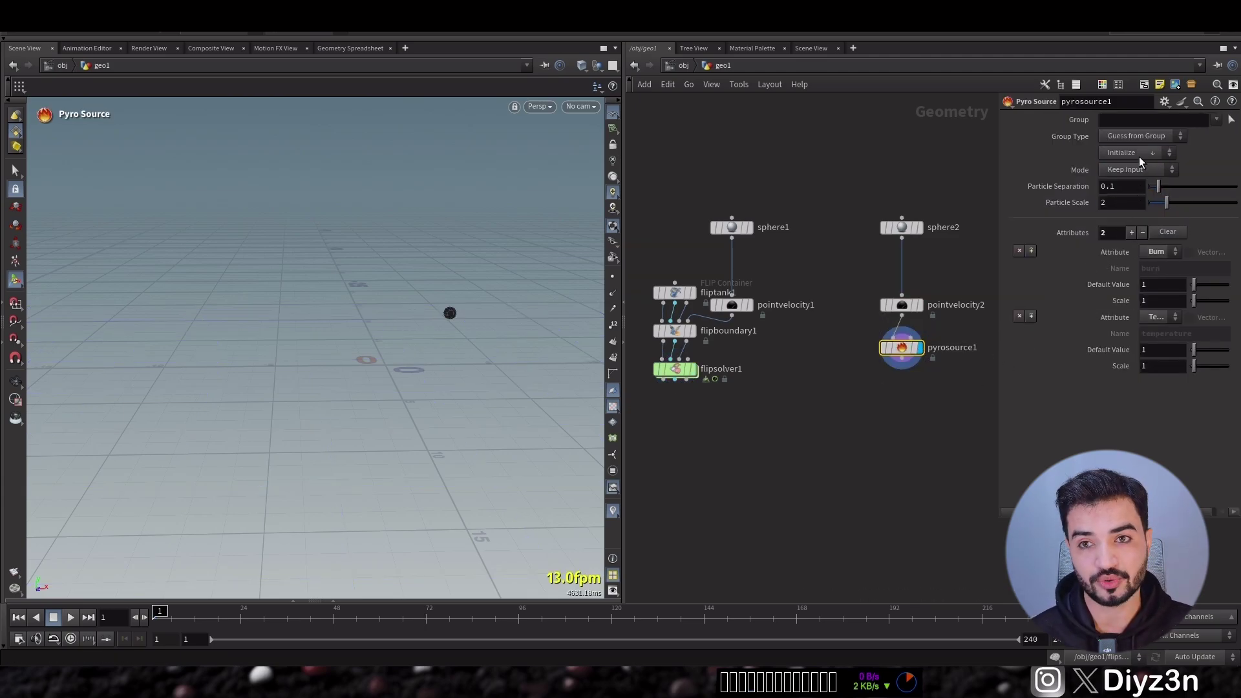
click(1131, 232)
click(1158, 383)
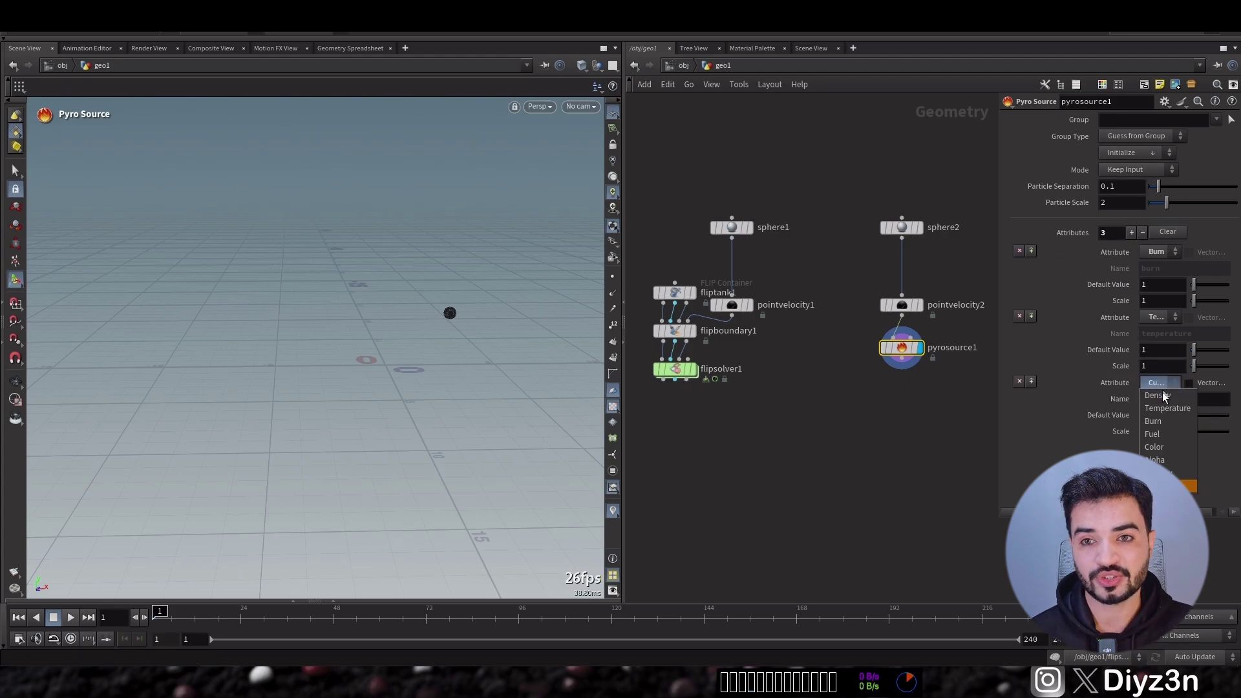
click(1167, 473)
- Add a Volume Rasterize Attributes node below pyrosource1, connected to its output
key(Tab)
text(rast)
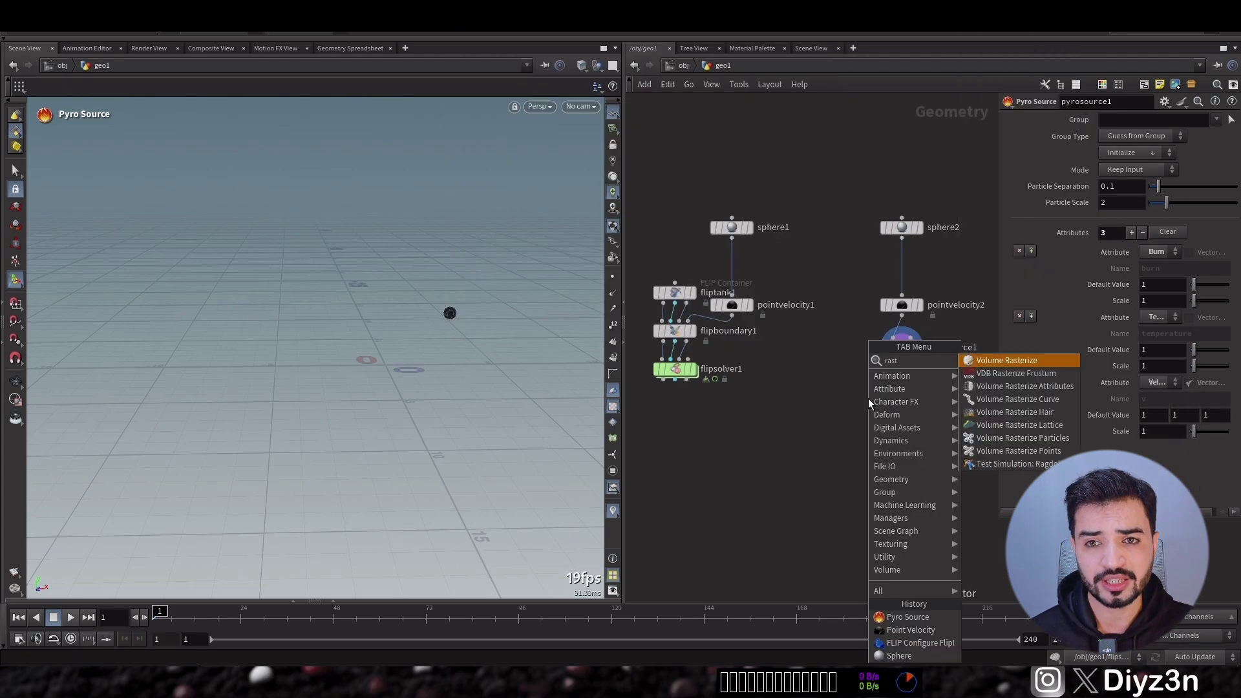
click(996, 386)
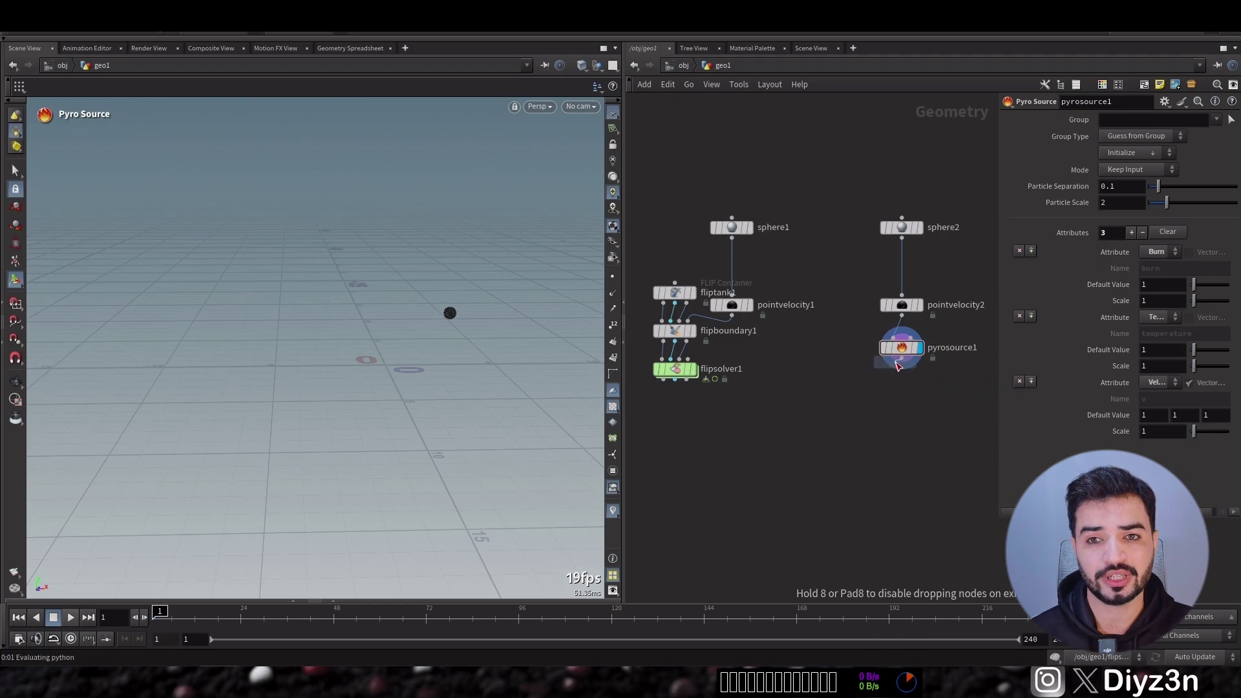
click(898, 388)
- Choose burn, temperature and v as the attributes to rasterize in the Volume Rasterize Attributes node
click(1226, 155)
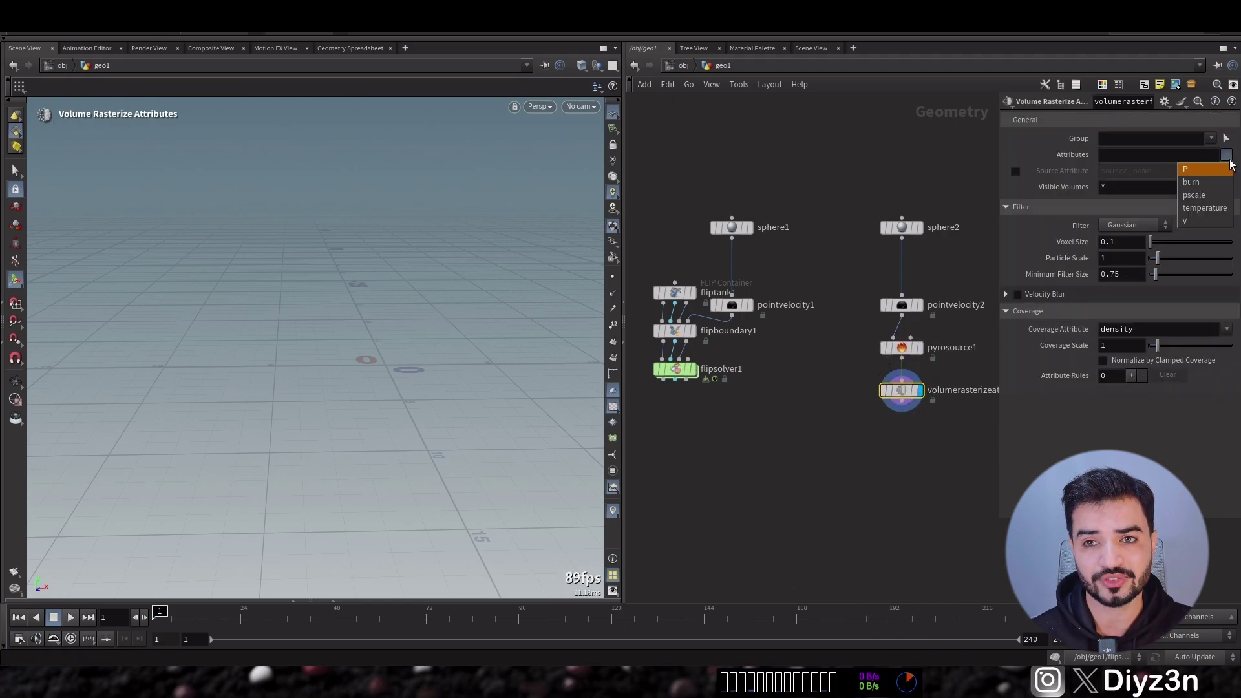
click(1191, 182)
click(1226, 155)
click(1204, 208)
click(1226, 155)
click(1204, 220)
- Add a Pyro Solver node fed by the Volume Rasterize Attributes node and space it slightly lower
key(Tab)
text(pyro)
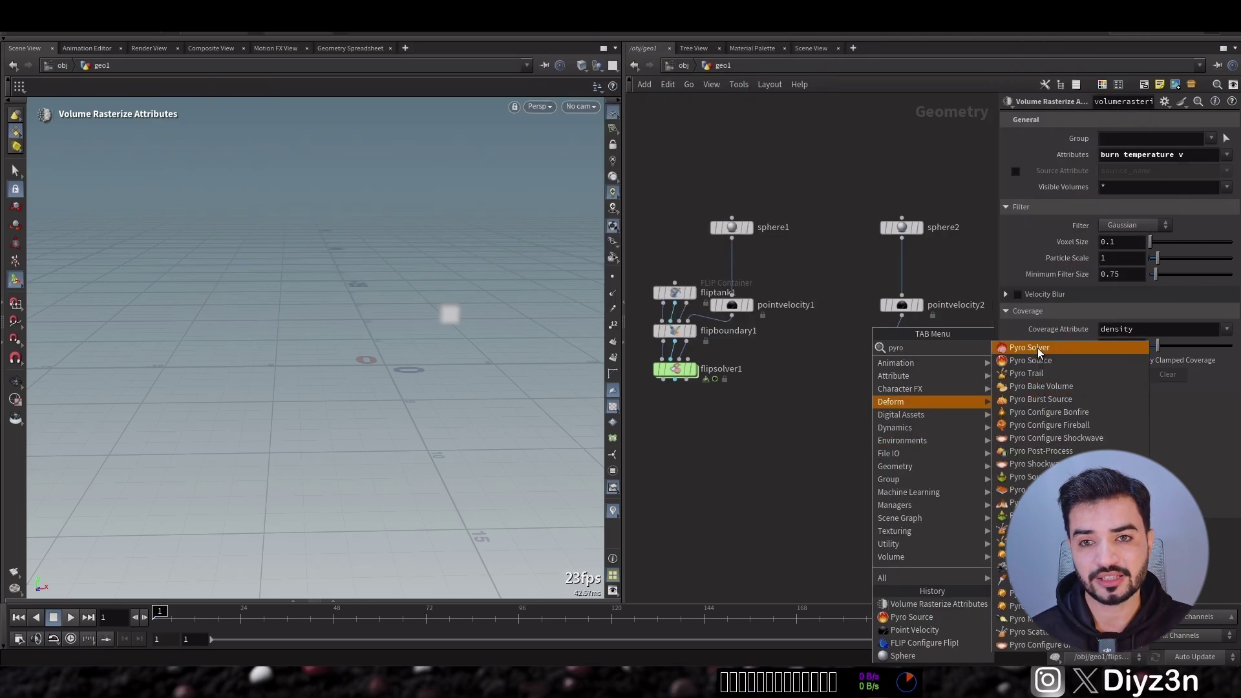
click(1037, 348)
click(901, 413)
drag(903, 417, 903, 444)
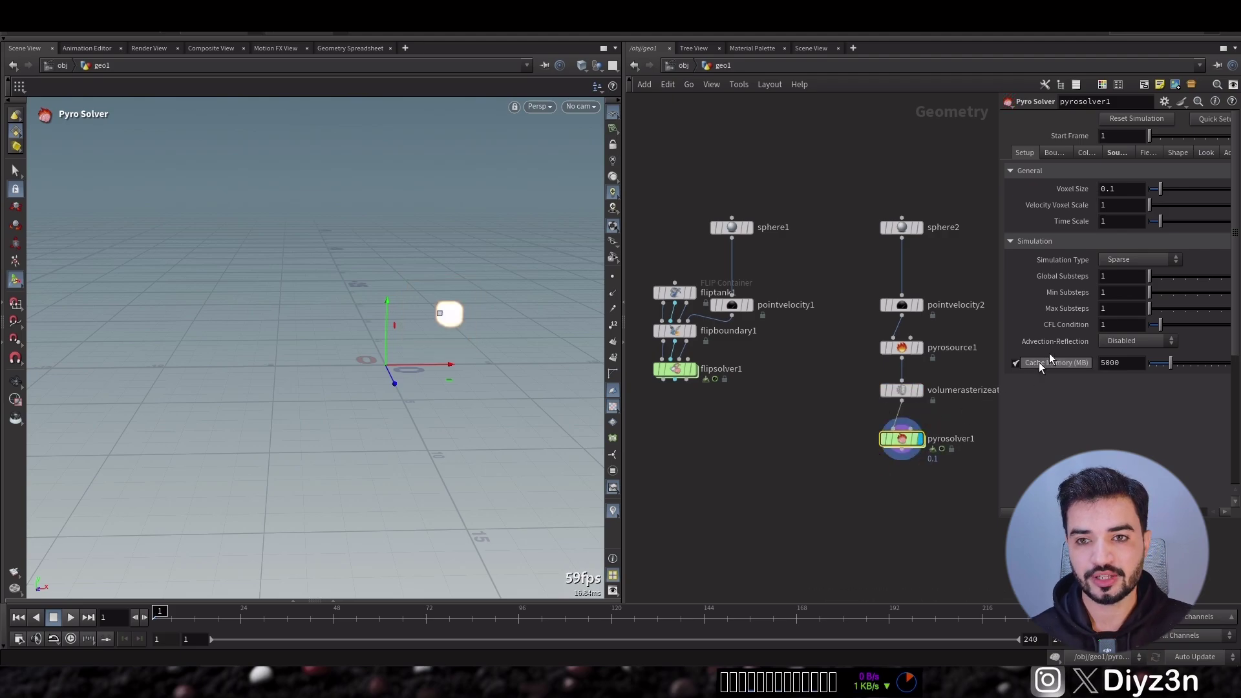
- Reference pyrosolver1's Voxel Size in the rasterize node's Voxel Size, set Particle Scale to 0.71 and enable Normalize by Clamped Coverage
right_click(1087, 194)
key(Escape)
click(901, 390)
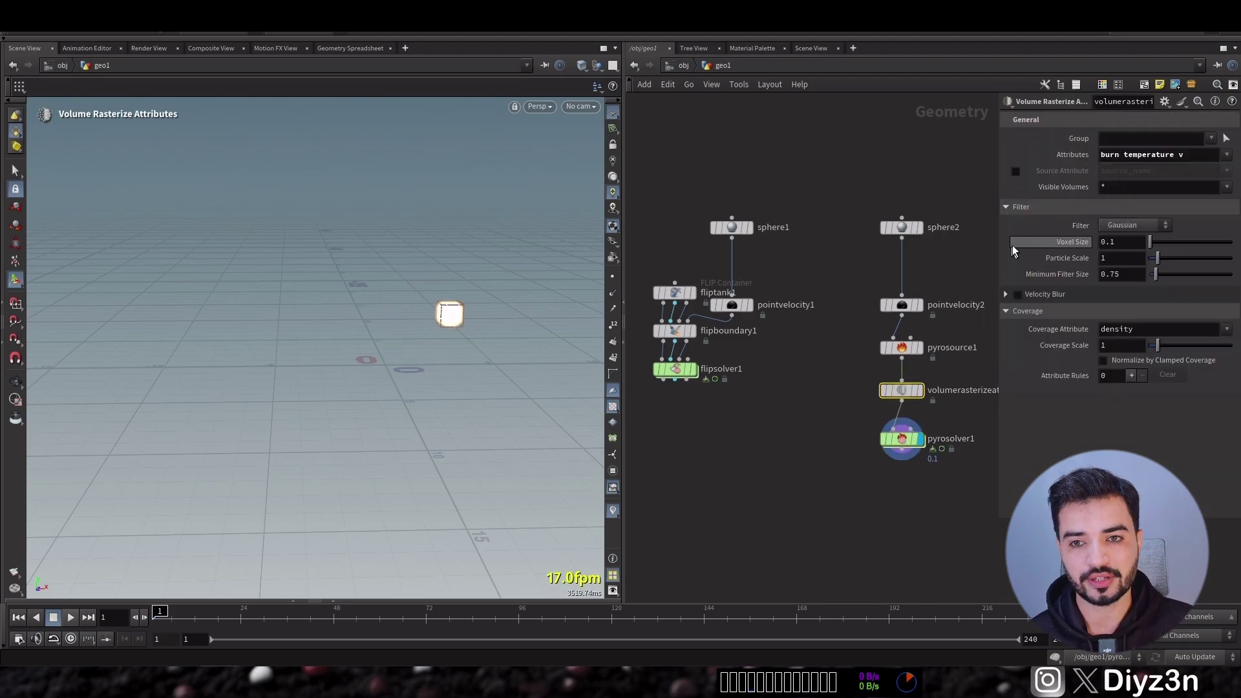
right_click(1067, 255)
click(1106, 376)
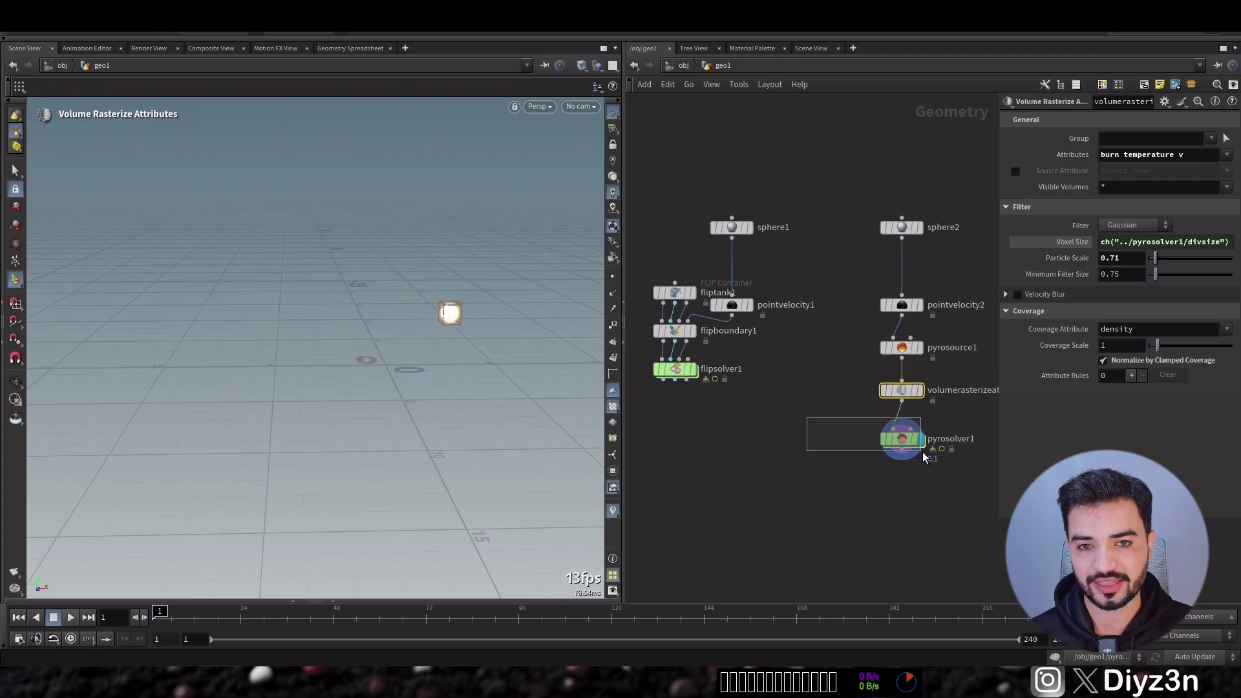
- Test-play the pyro simulation of pyrosolver1 from another view angle, returning to the first frame
click(901, 439)
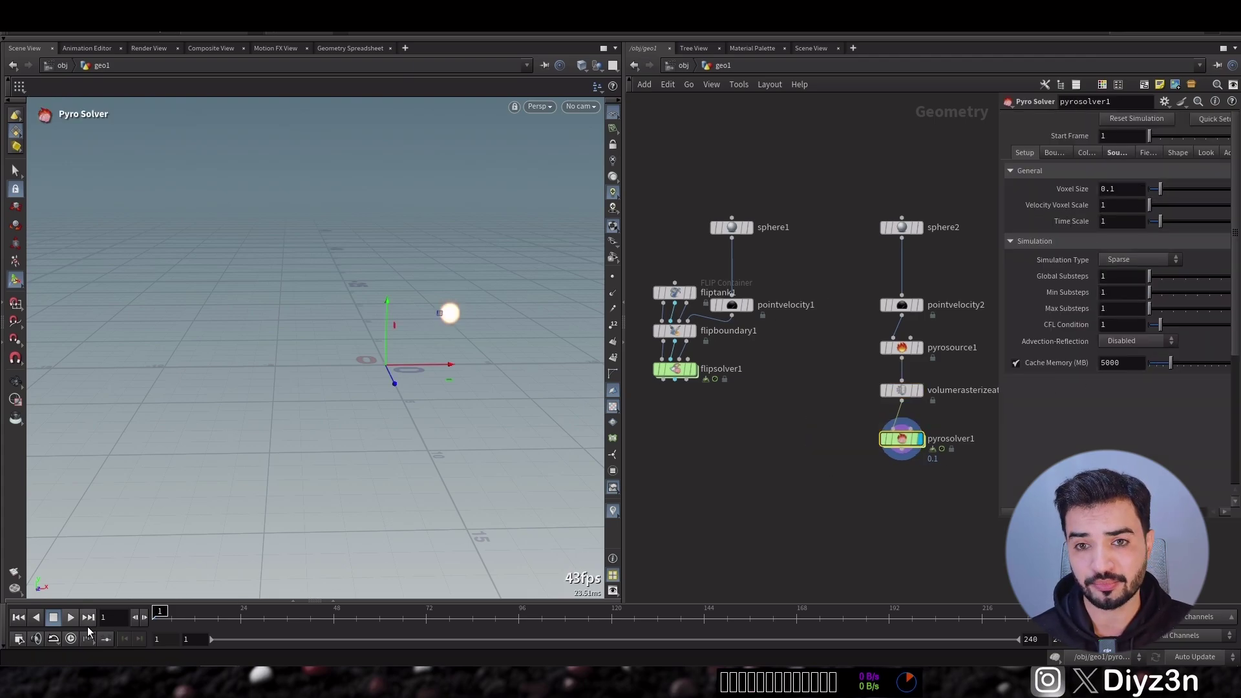
click(70, 617)
key(Escape)
drag(369, 316, 401, 270)
key(Return)
click(18, 617)
- Set the Buoyancy of pyrosolver1 to 0 and replay the pyro simulation
middle_drag(808, 296, 758, 263)
click(1116, 152)
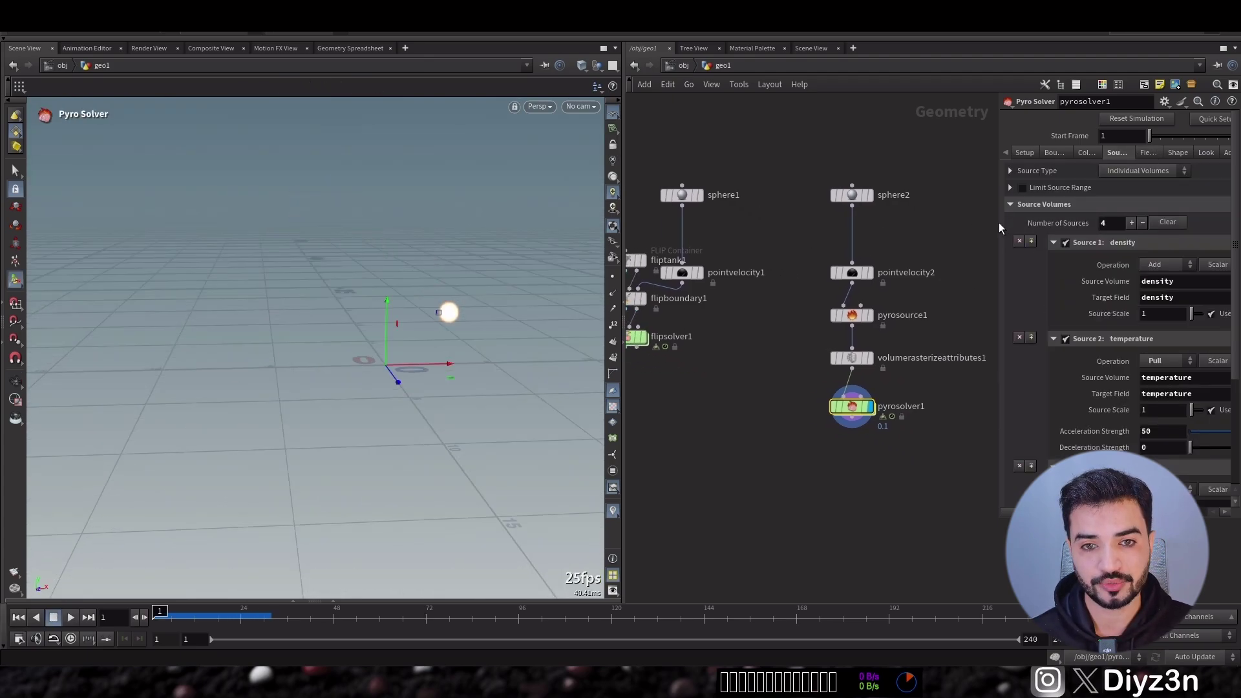
drag(999, 223, 955, 222)
click(1131, 152)
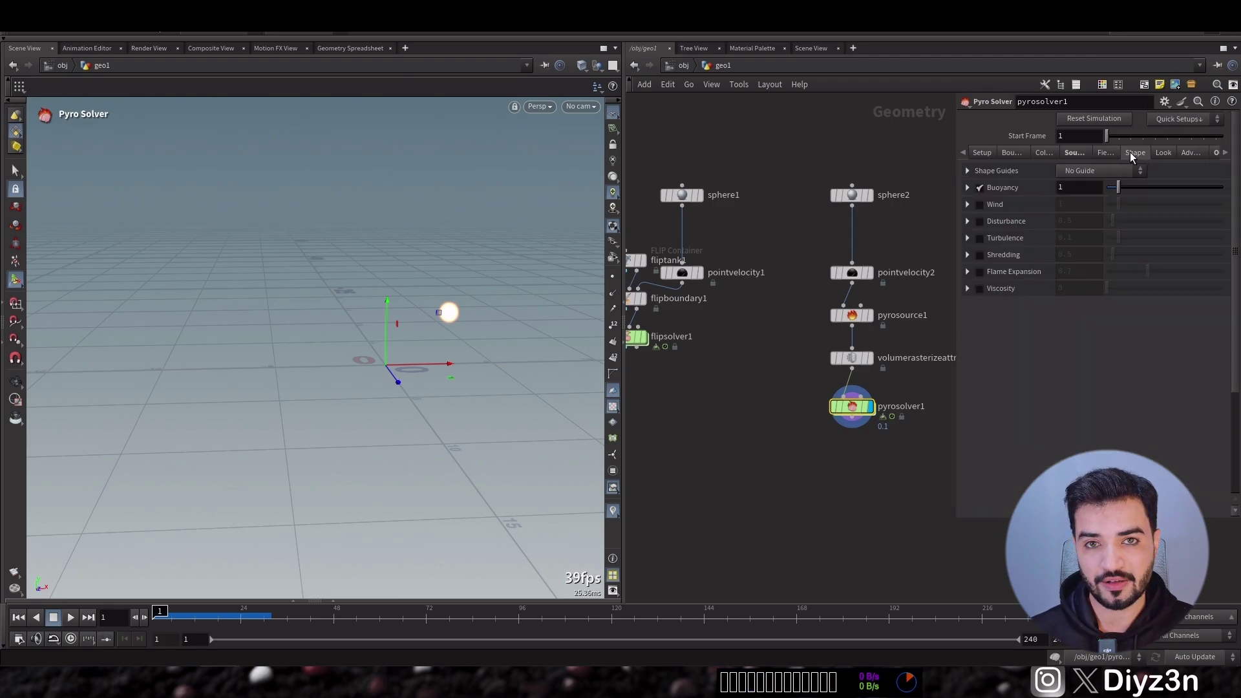
click(1070, 190)
text(0)
key(Return)
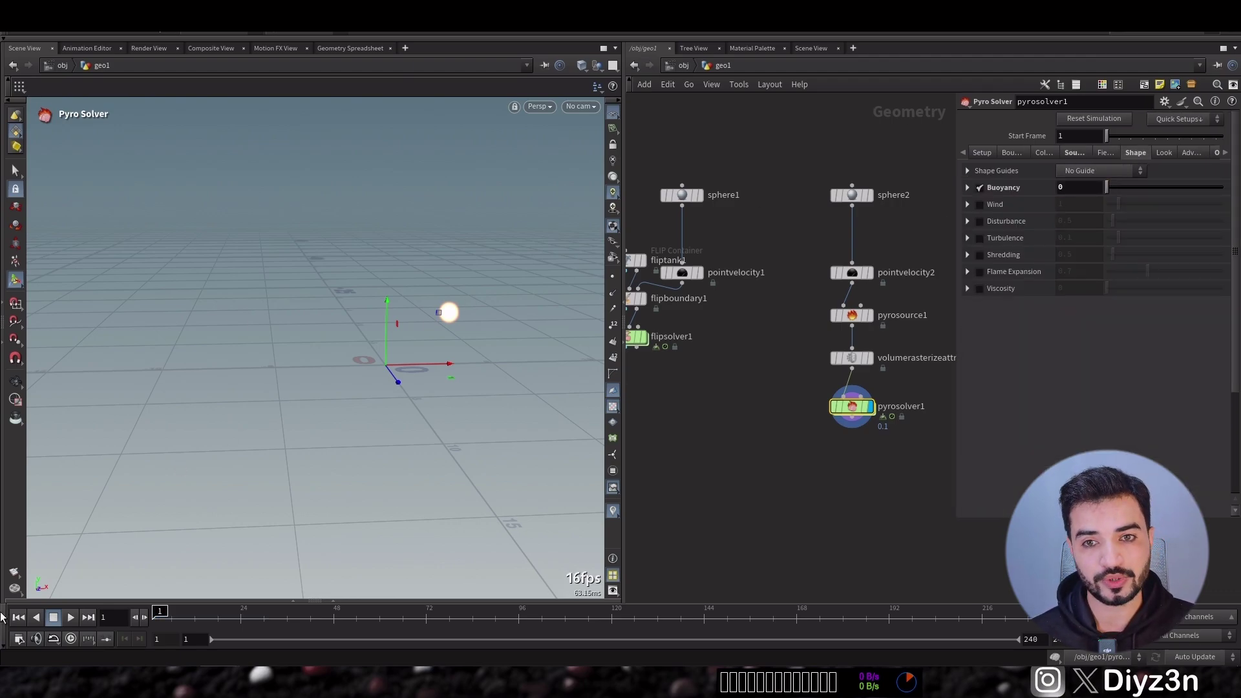
click(66, 619)
- Add a Merge node below the solvers, connect flipsolver1 and pyrosolver1 into it, and display the merged result
middle_drag(699, 502, 750, 502)
drag(683, 337, 684, 402)
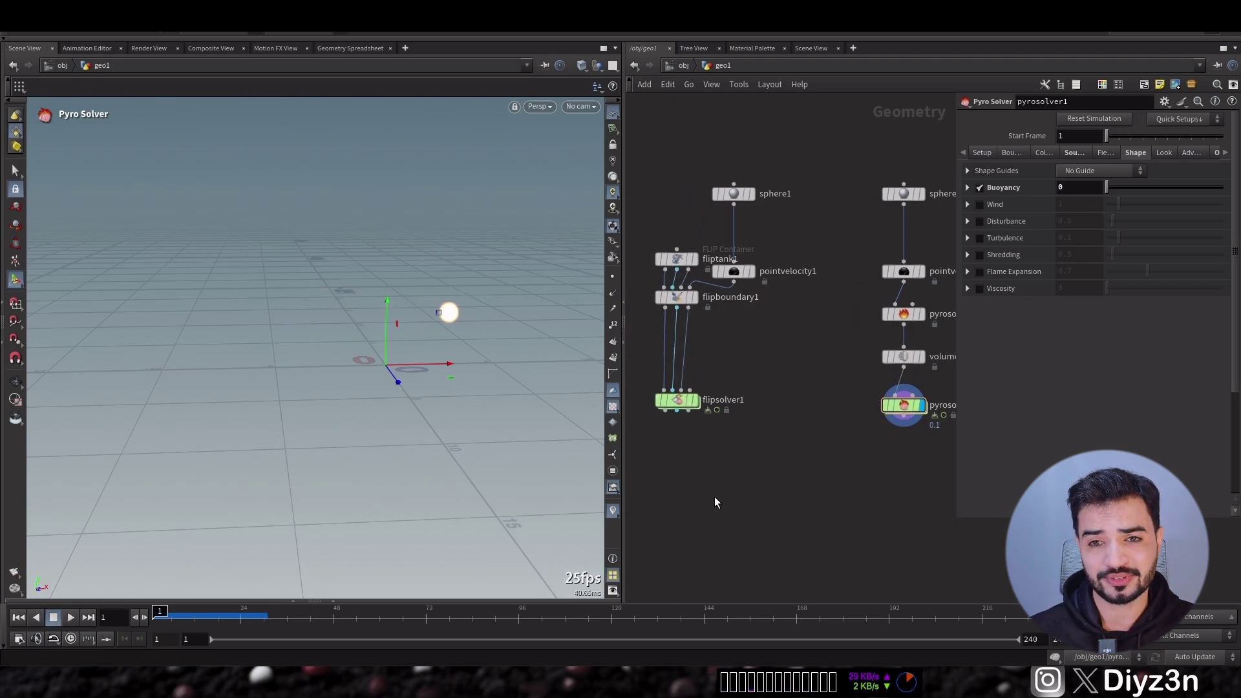
key(Tab)
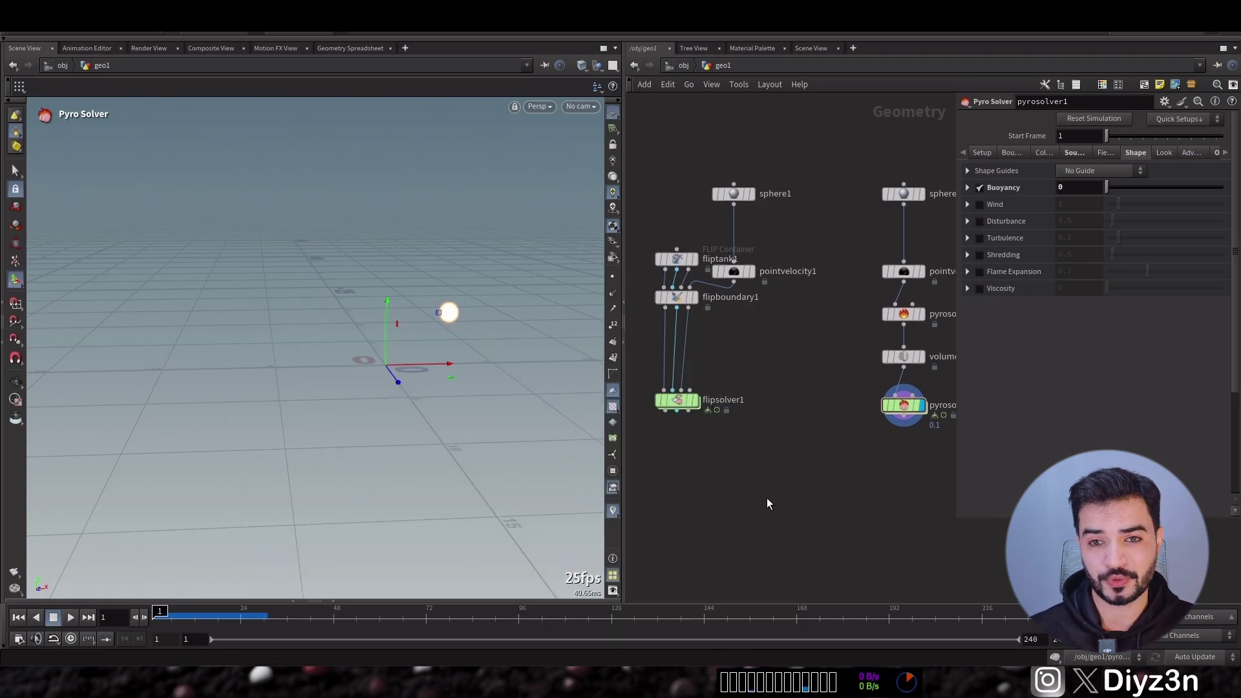
key(Tab)
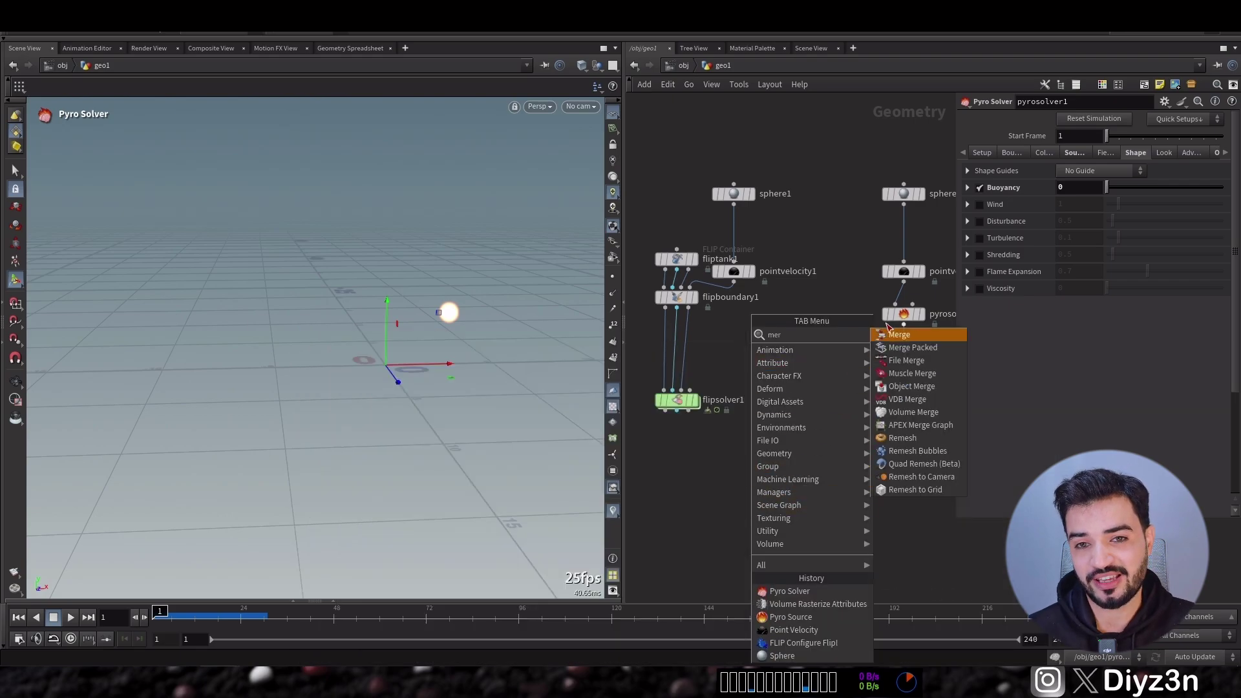
click(784, 520)
drag(784, 509, 886, 454)
click(903, 415)
click(801, 521)
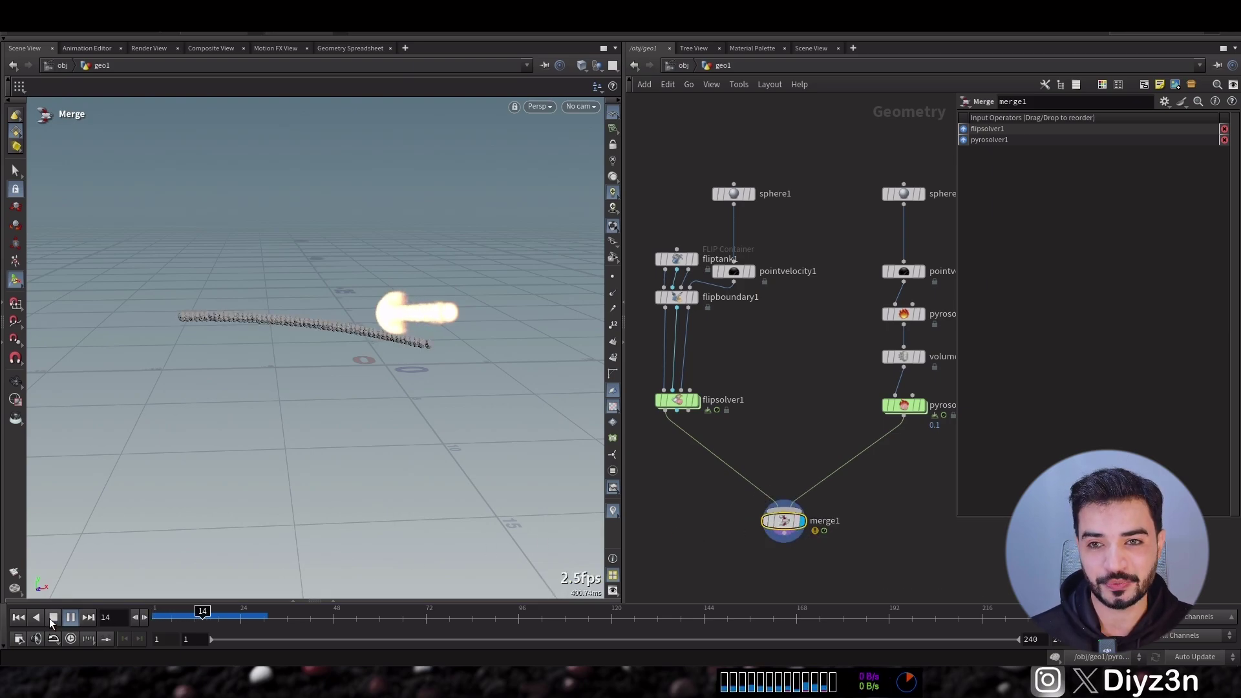
- Review the merged fluid and fire playback from different view angles, returning to the first frame
click(53, 617)
drag(274, 405, 188, 515)
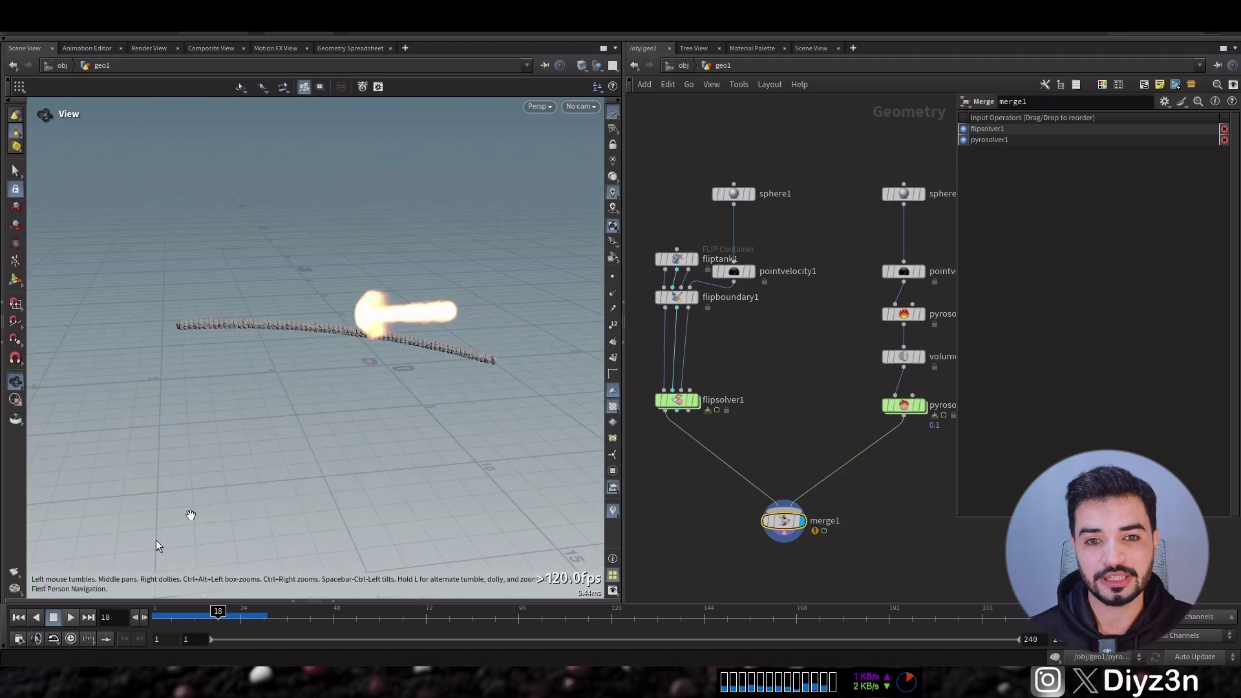
click(18, 617)
click(743, 273)
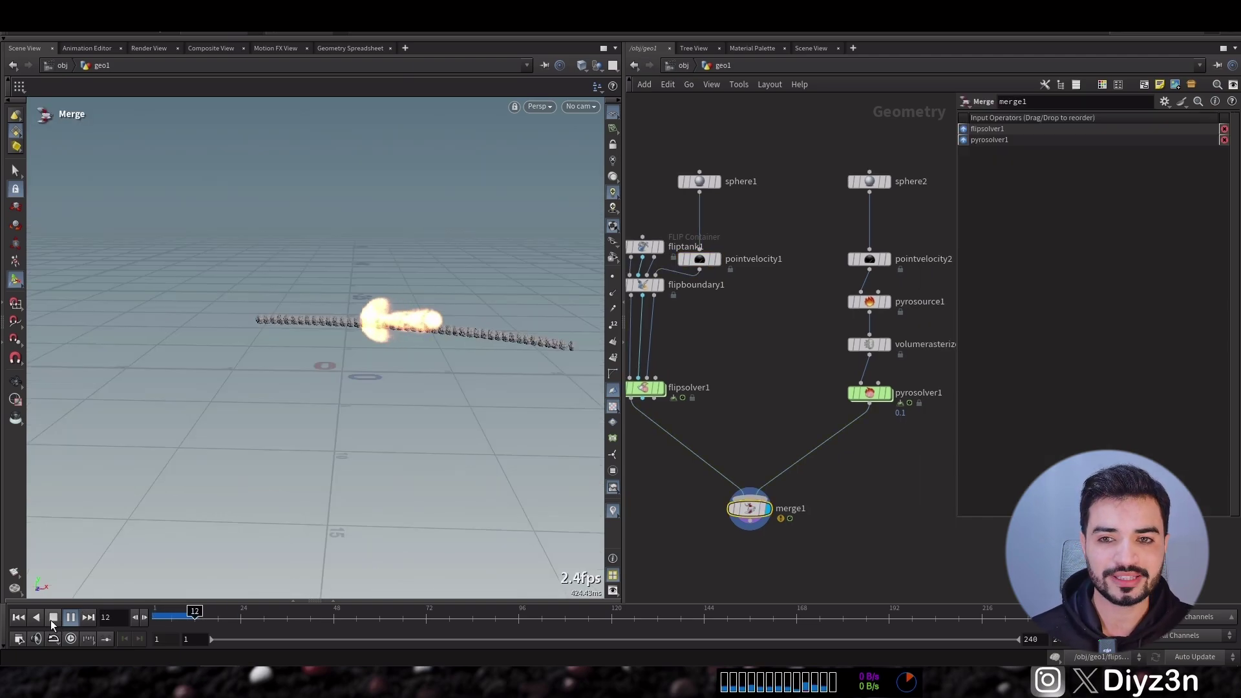
click(53, 617)
middle_drag(735, 356, 771, 341)
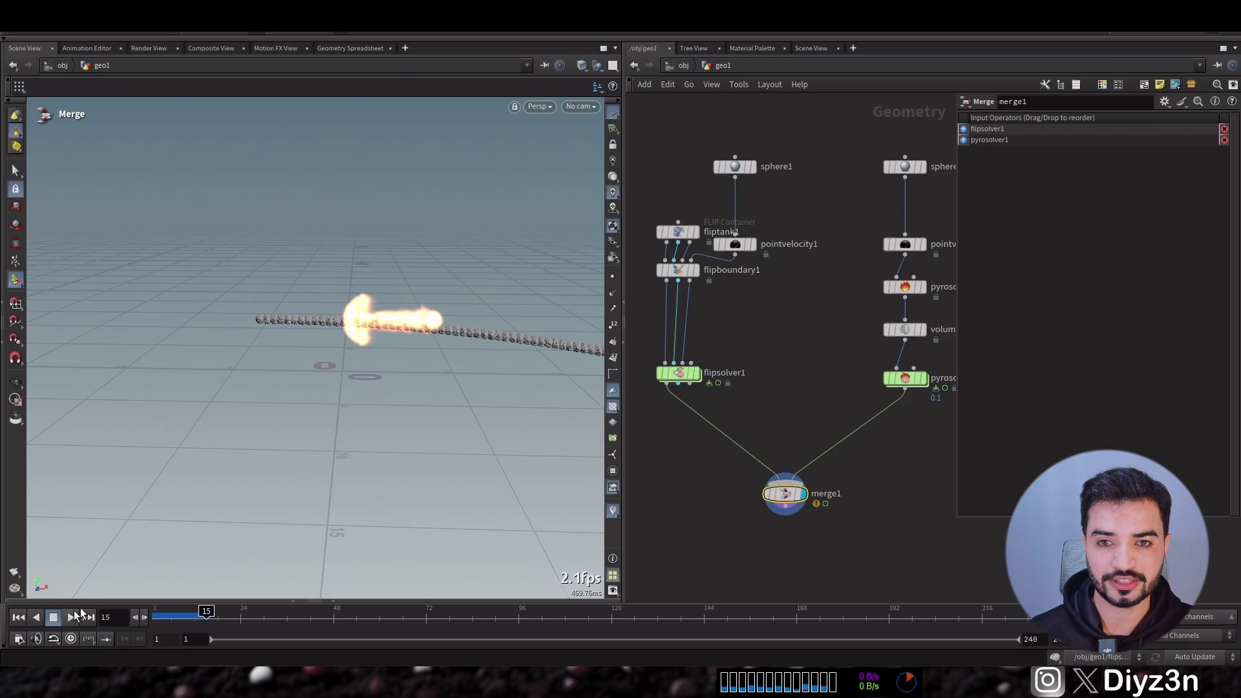
click(18, 617)
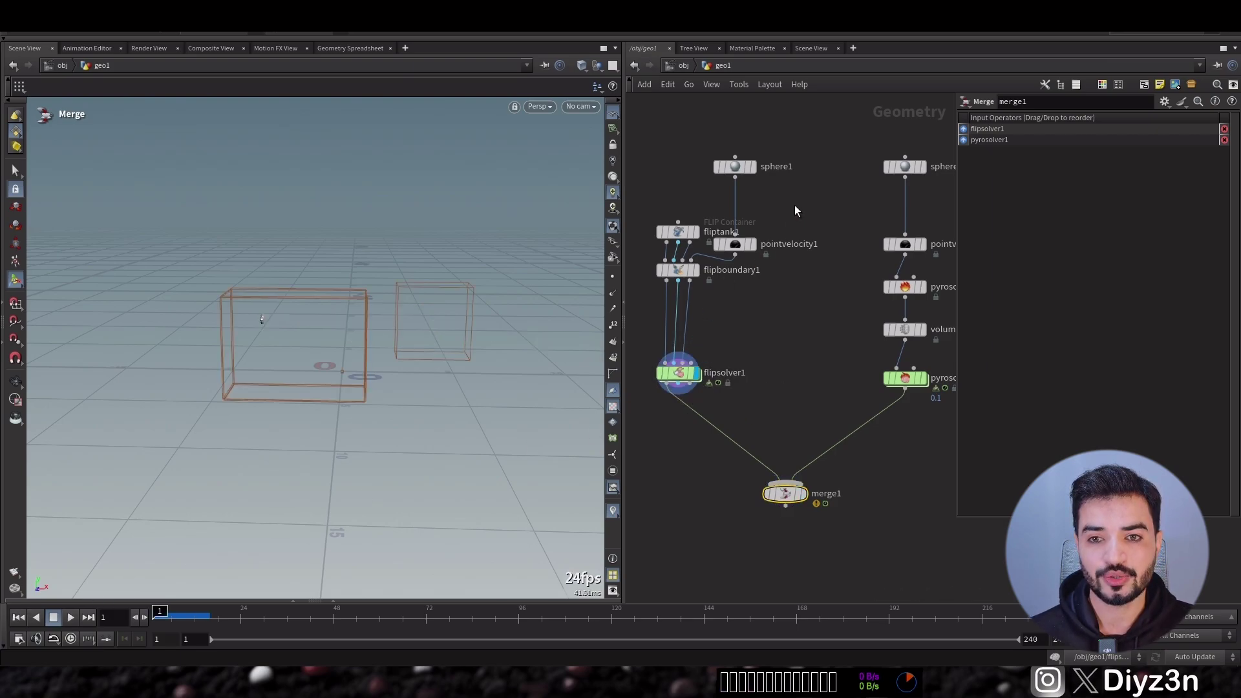
- Move flipboundary1 further down between fliptank1 and flipsolver1 and briefly play the simulation
drag(688, 272, 687, 308)
click(71, 620)
click(55, 619)
middle_drag(807, 355, 735, 346)
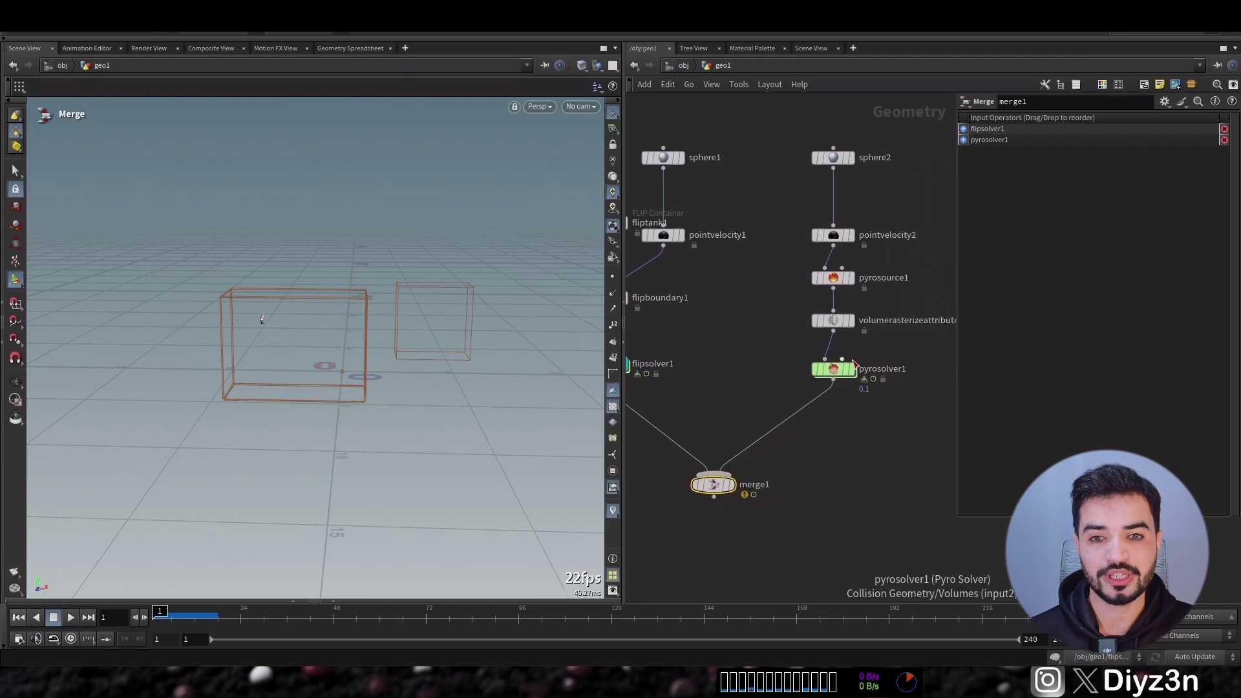
- Display pyrosolver1 and play the simulation
click(851, 369)
click(71, 617)
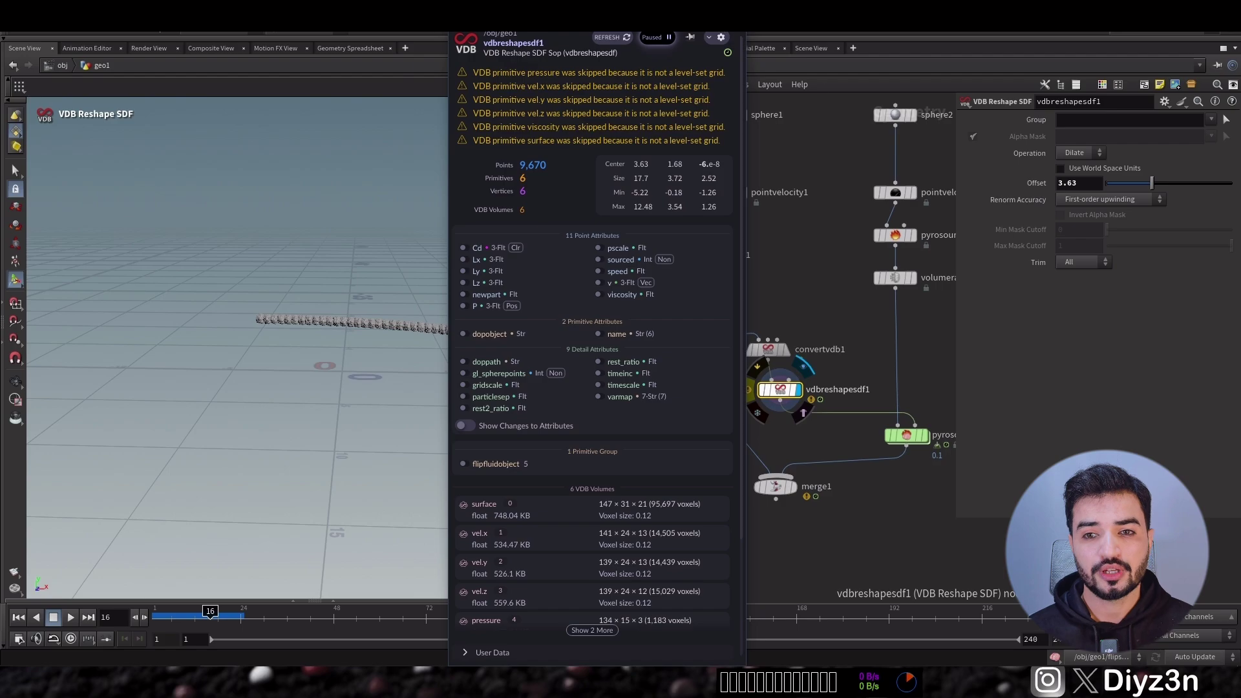
- Disable Prune Tolerance on convertvdb1, then remove that node from between flipsolver1 and vdbreshapesdf1
click(766, 350)
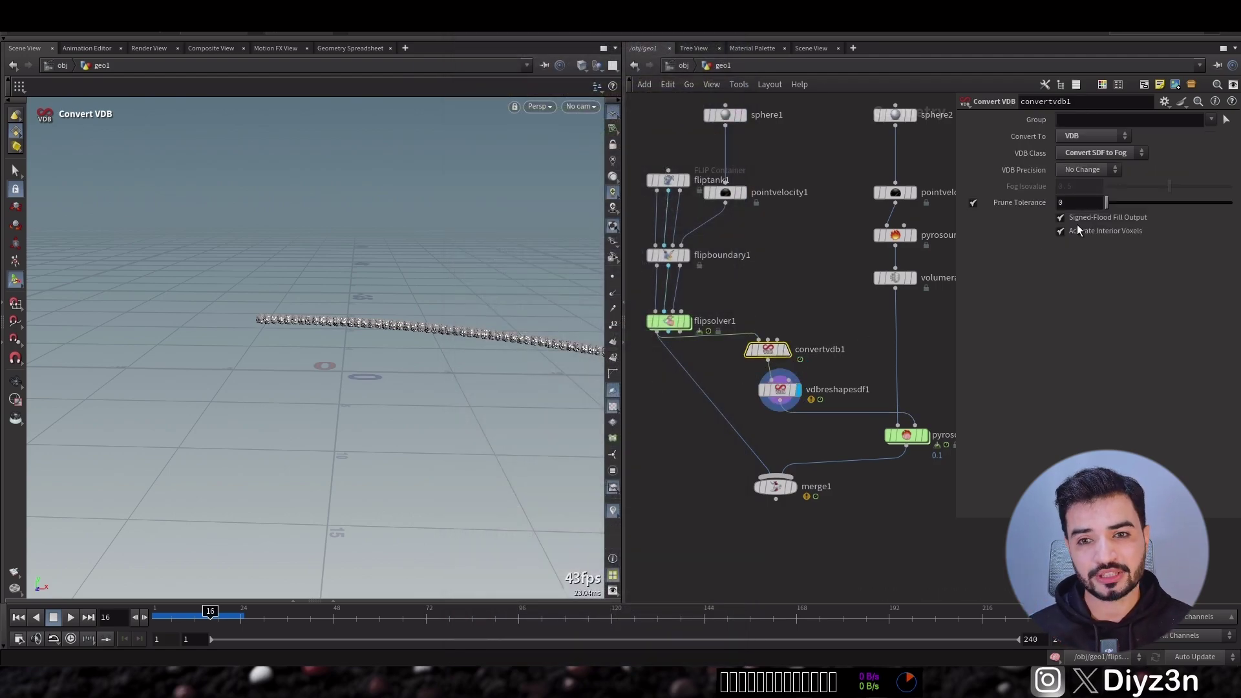
click(973, 203)
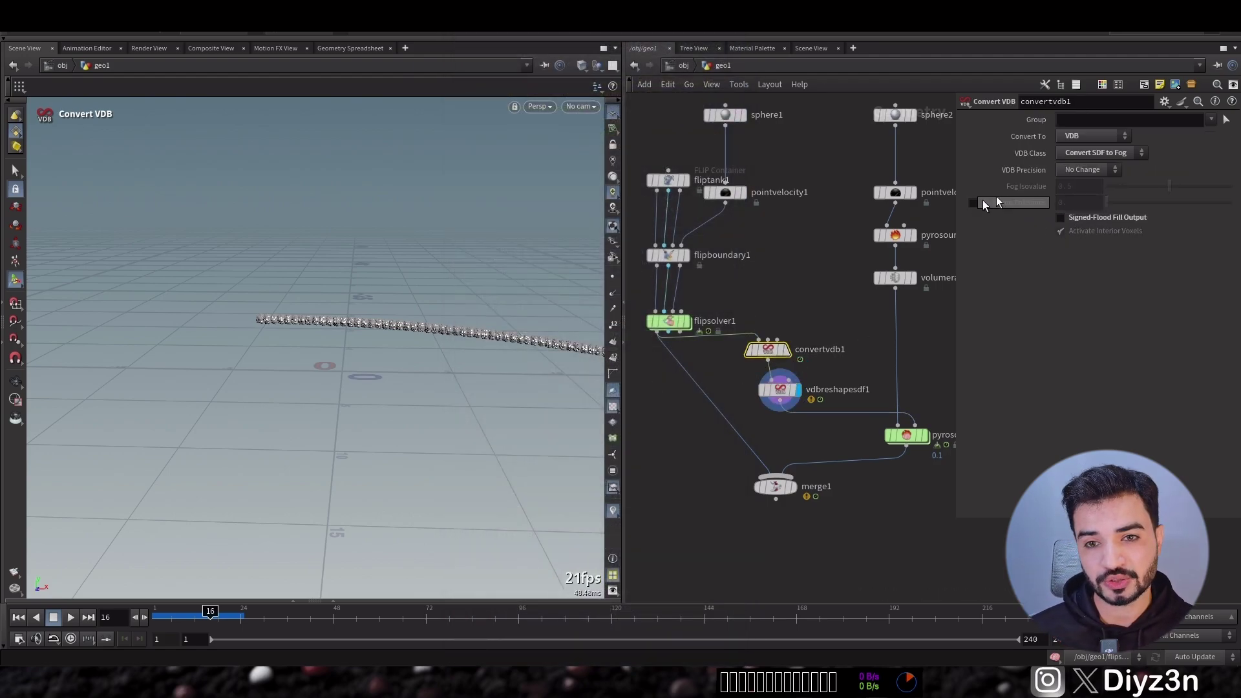
click(1089, 152)
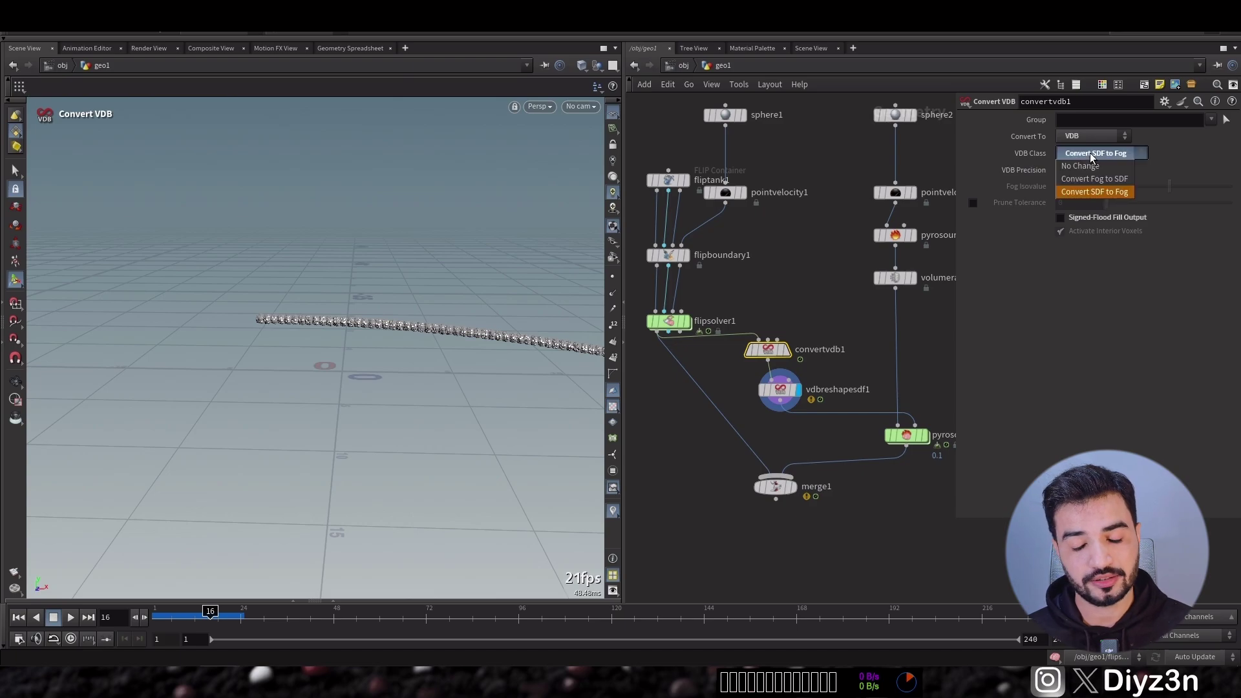
click(1085, 170)
click(779, 390)
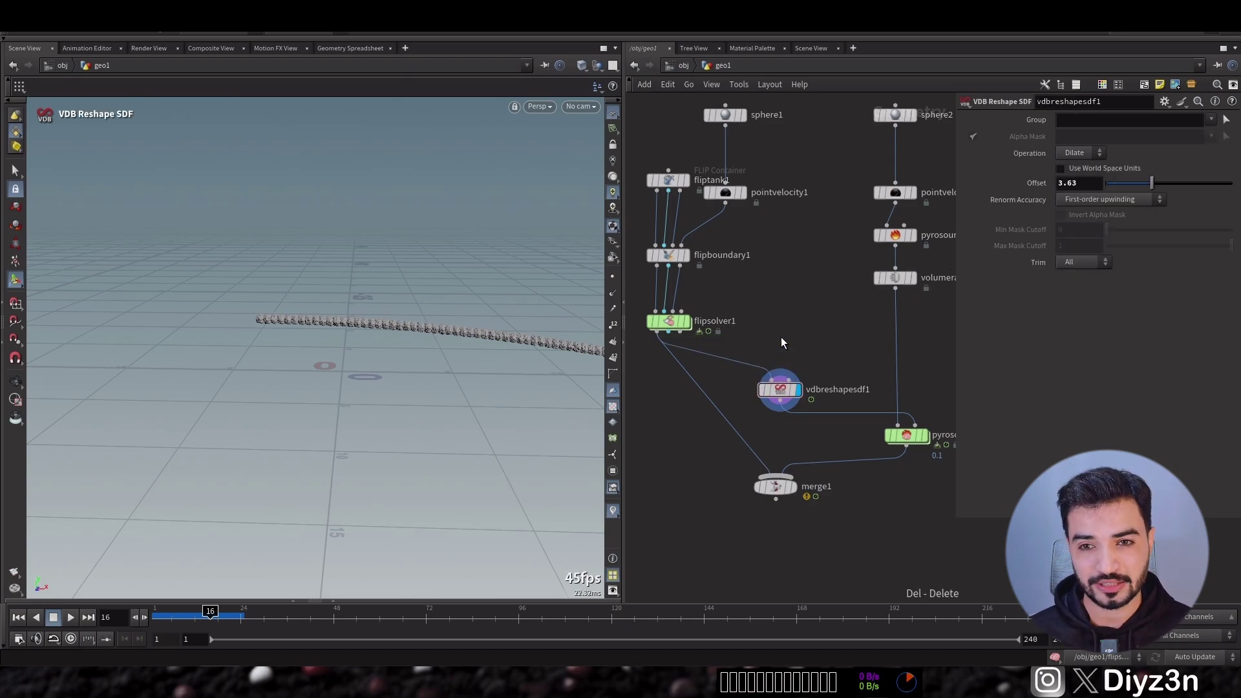
- Insert a VDB from Particles node between flipsolver1 and vdbreshapesdf1, display it, and set its Voxel Size to 0.01
key(Tab)
text(vdbfr)
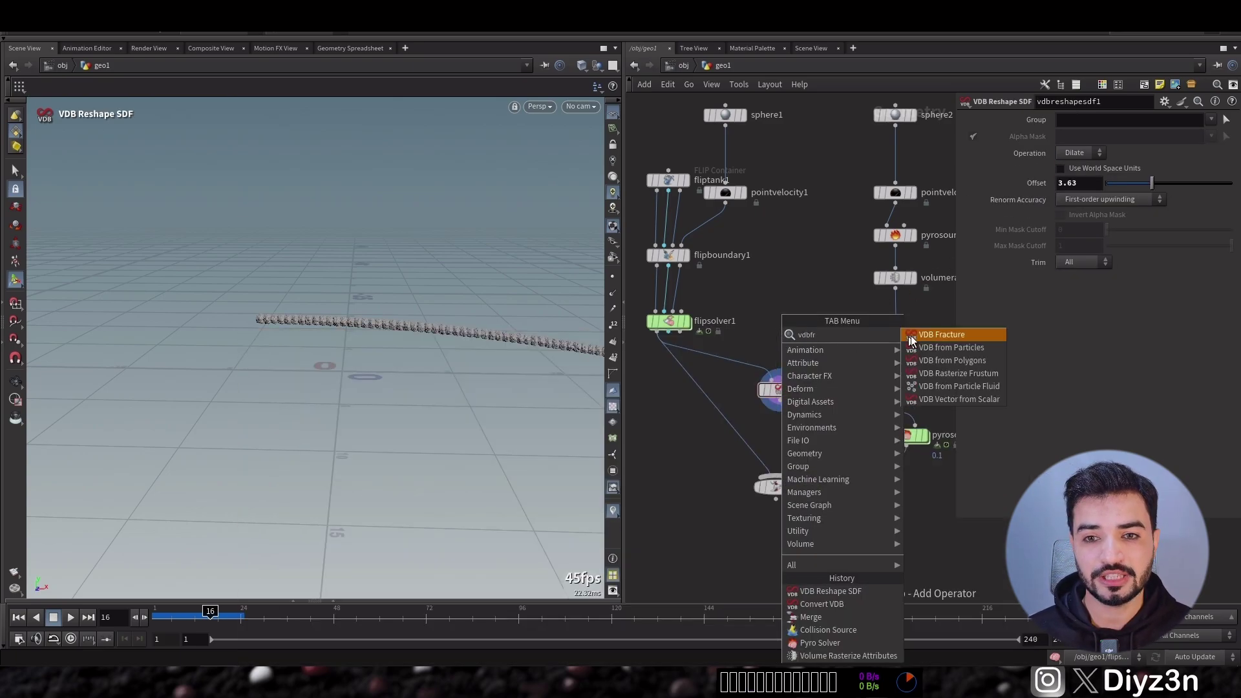
click(945, 352)
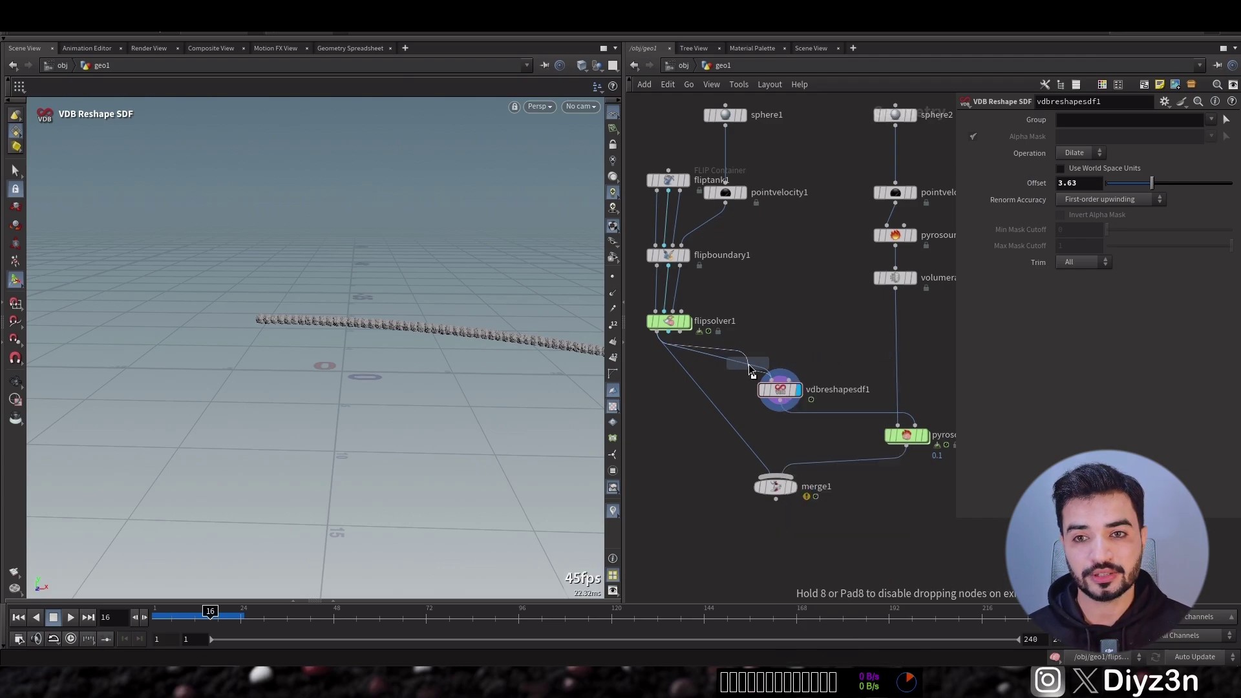
click(749, 365)
drag(751, 368, 765, 365)
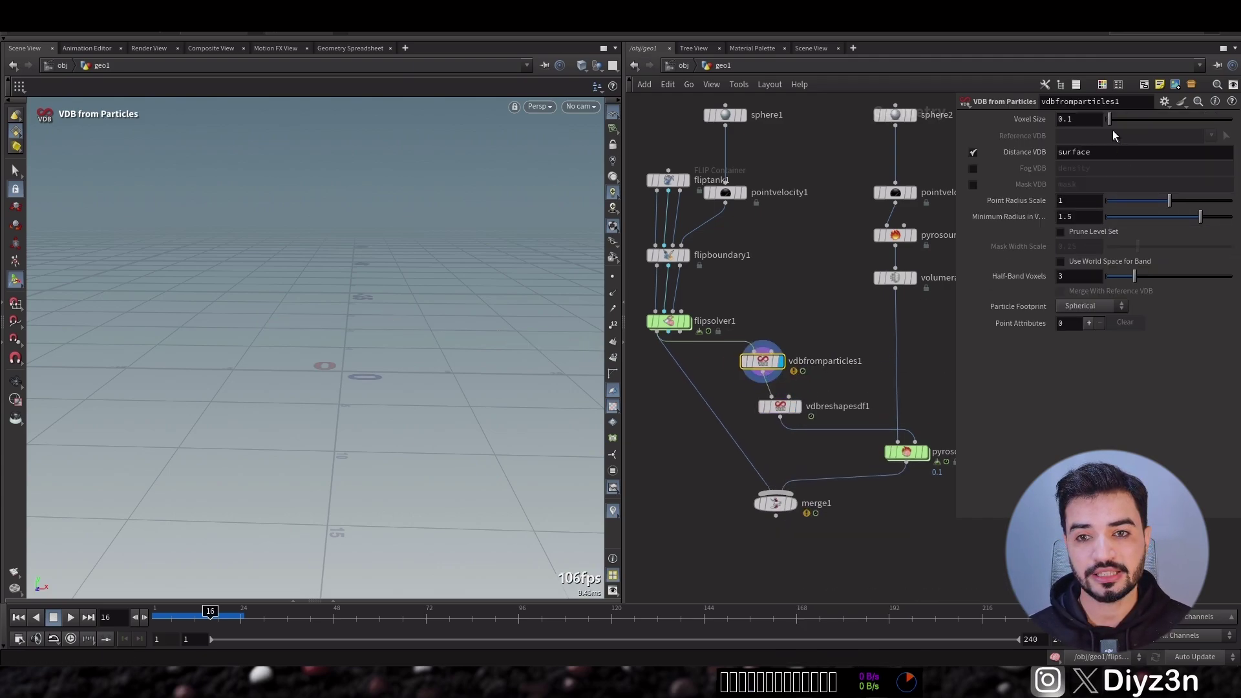
click(1078, 121)
text(.01)
key(Return)
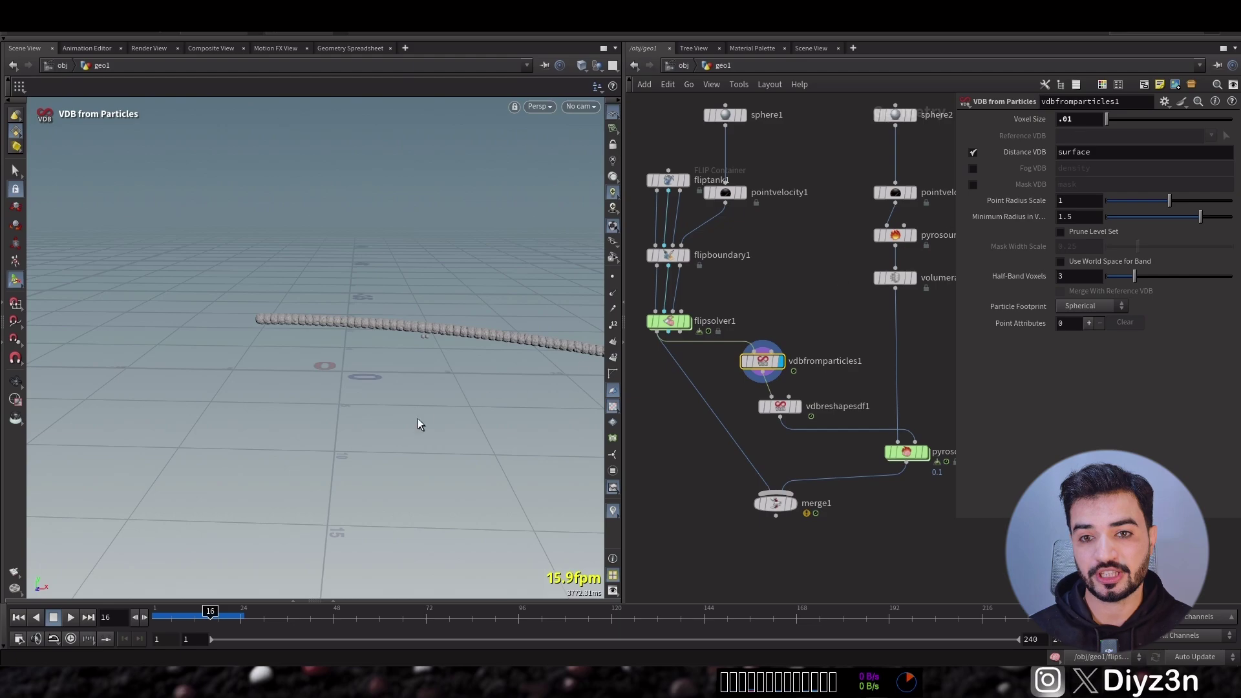
- Increase the Offset of vdbreshapesdf1 to about 5.49 and set the Voxel Size of vdbfromparticles1 to 0.04
click(797, 406)
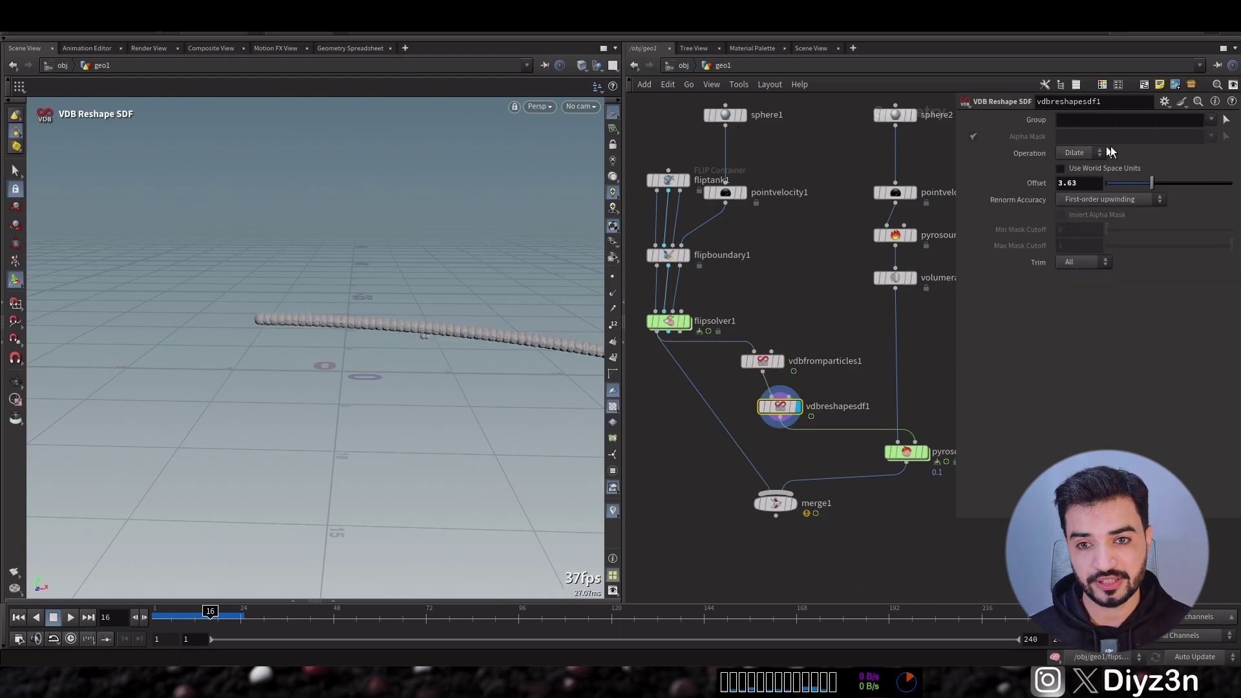
drag(1175, 185, 1184, 185)
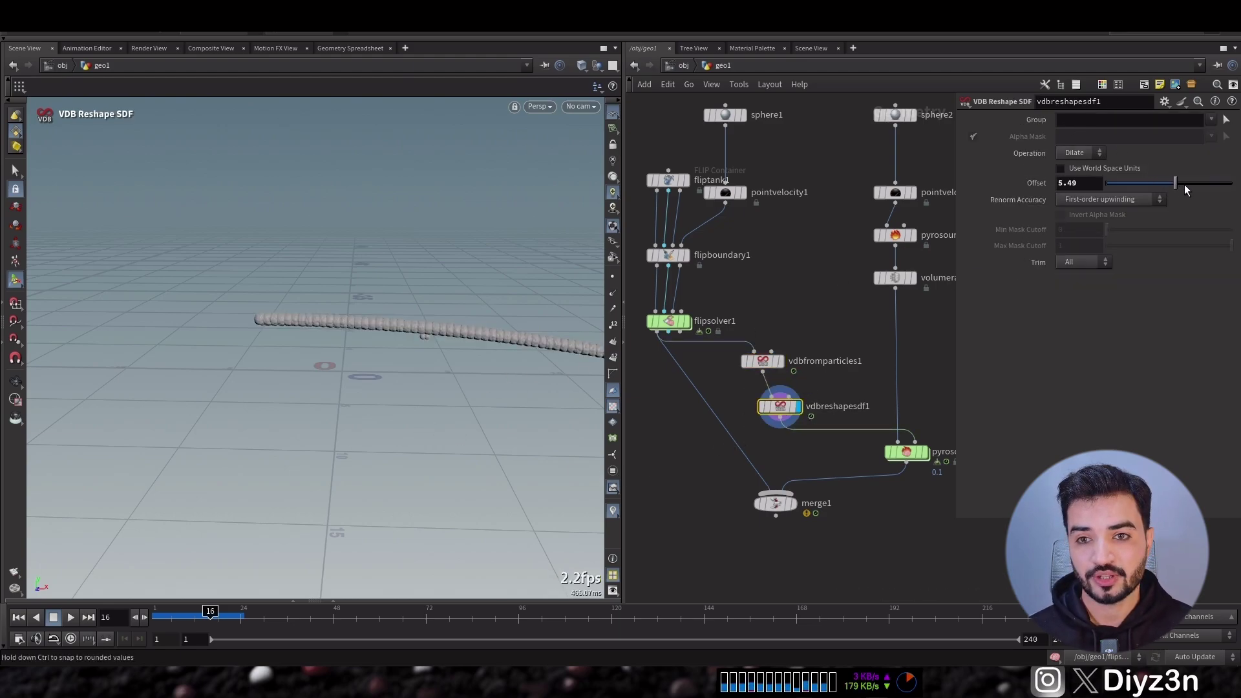
click(774, 365)
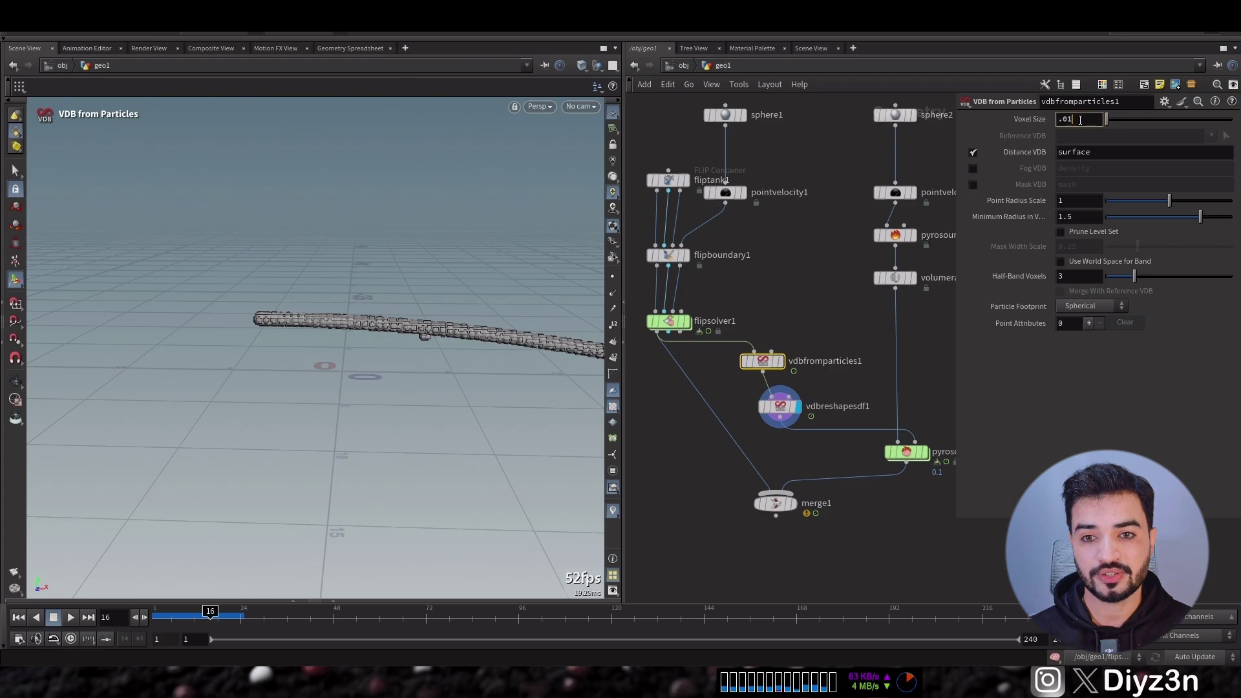
key(BackSpace)
text(3)
key(Return)
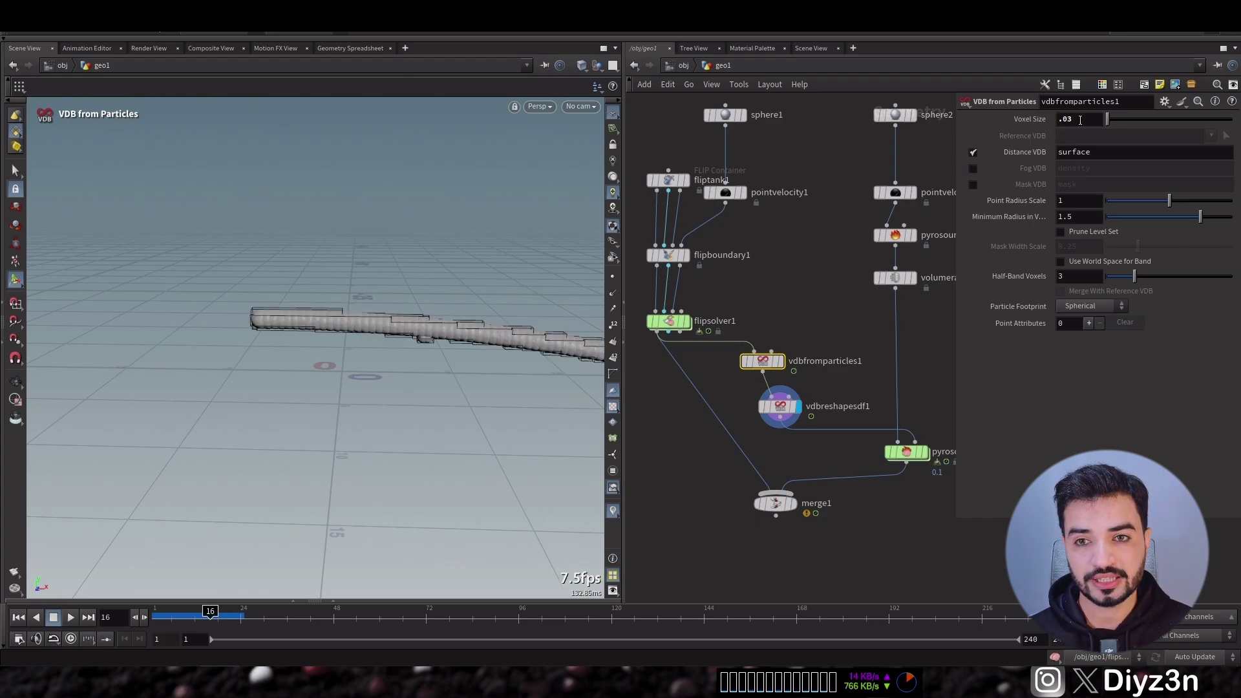
text(4)
key(Return)
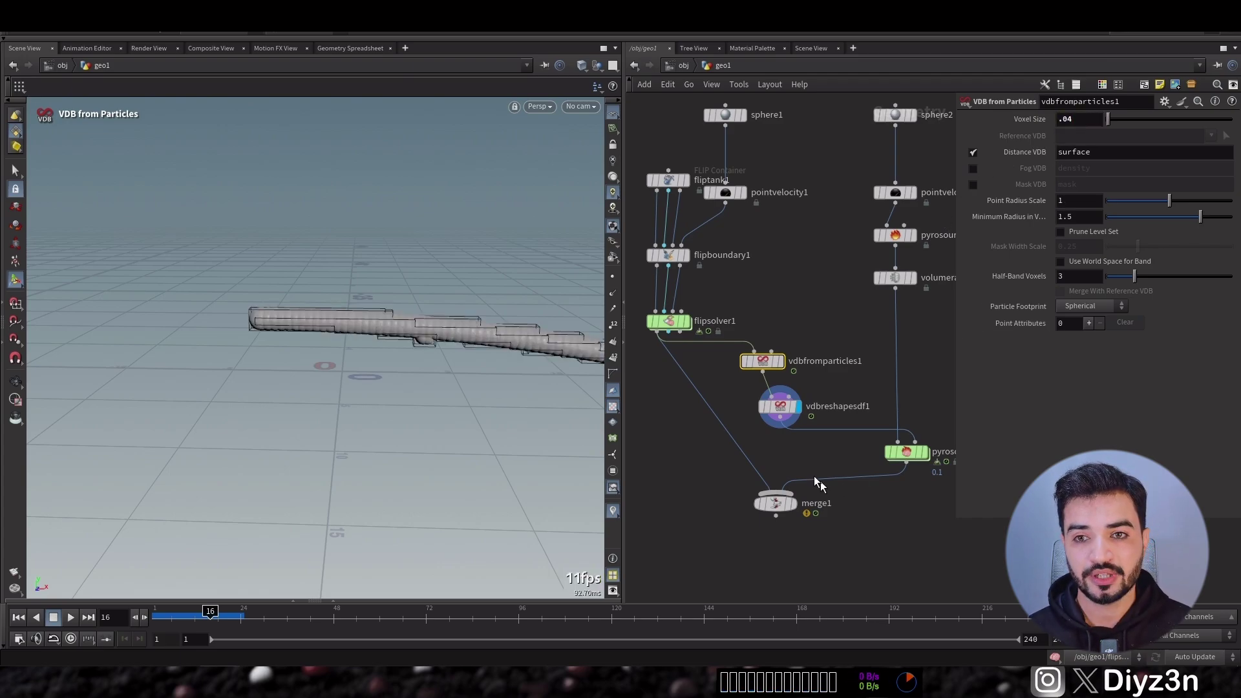
- Display pyrosolver1 and replay the simulation from the first frame to check the fire's collision with the fluid surface
click(782, 409)
click(921, 453)
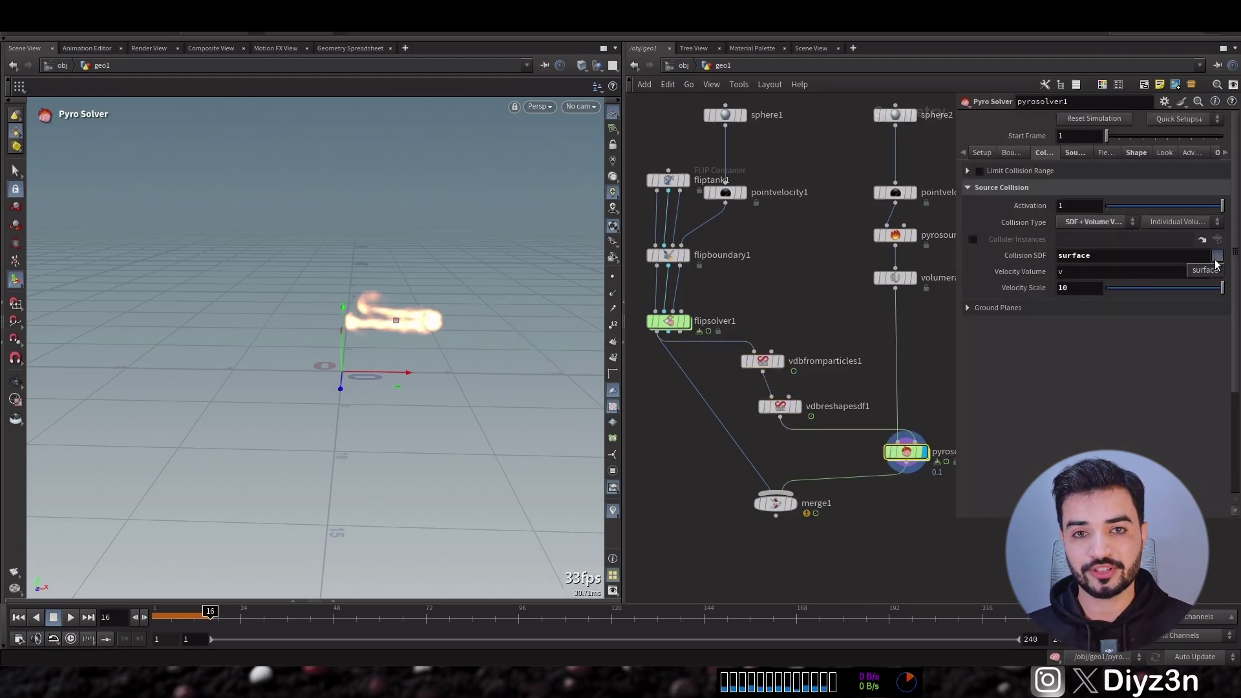
click(18, 617)
click(71, 617)
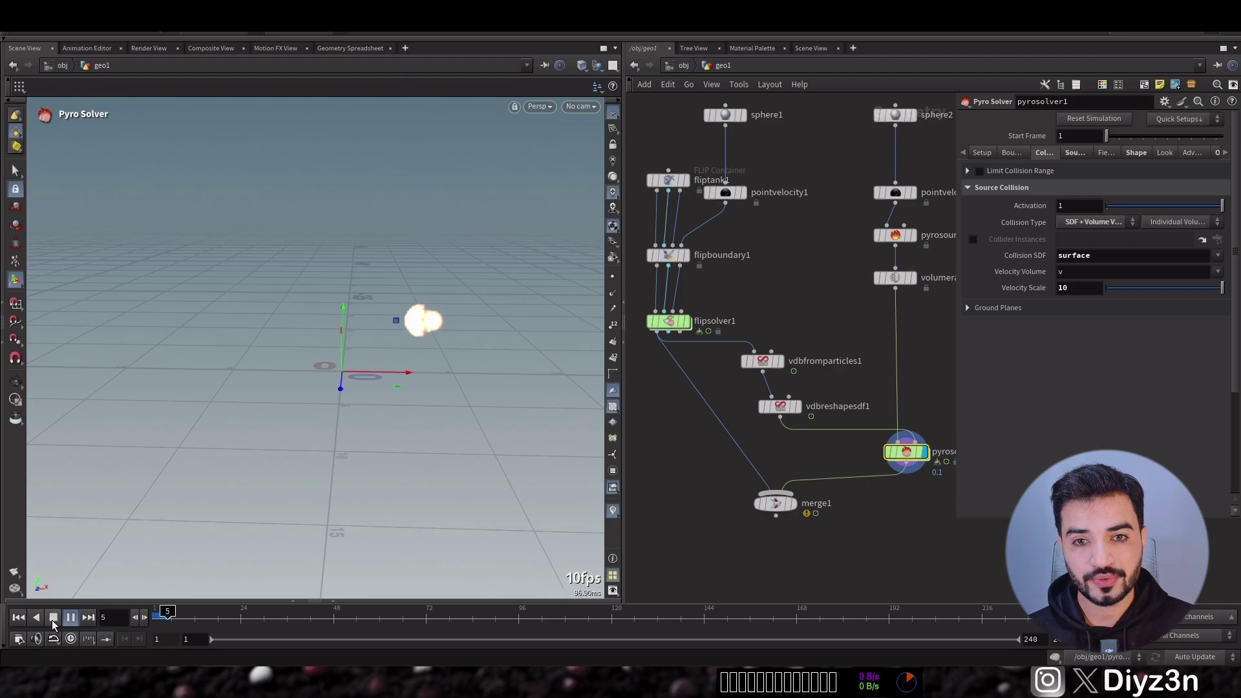
click(53, 622)
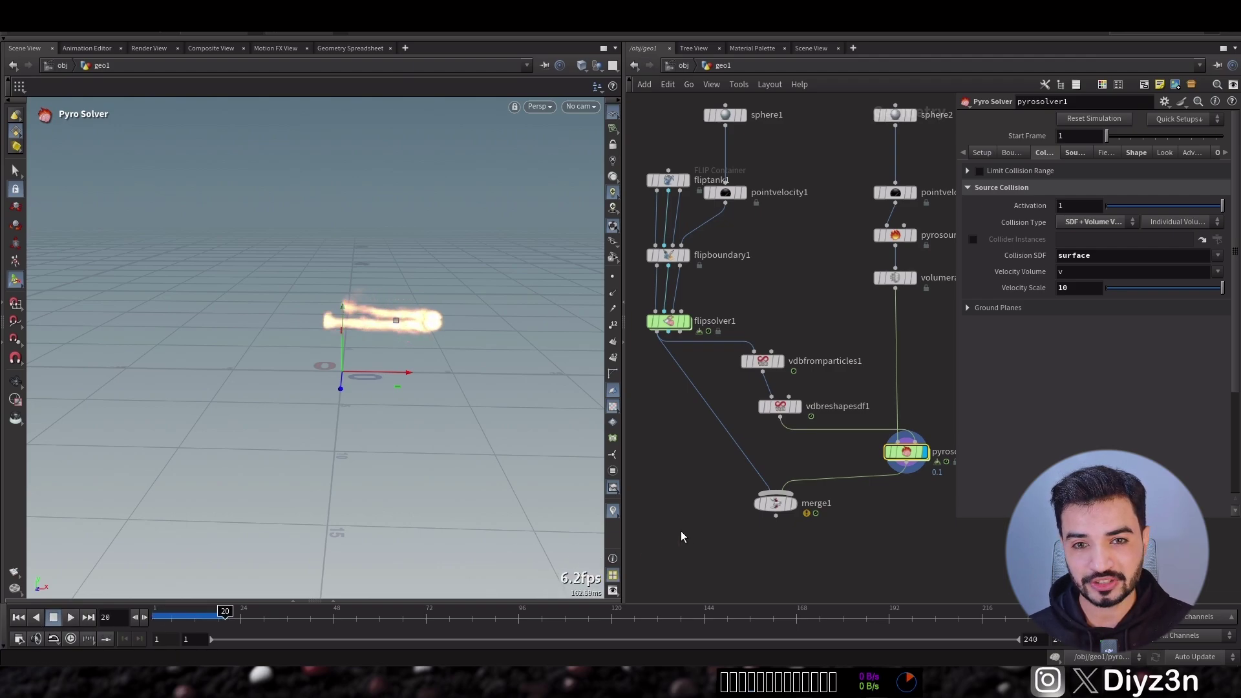
- Display merge1 at the first frame and rearrange merge1, pyrosolver1 and vdbreshapesdf1 in the network
click(794, 504)
drag(780, 505, 729, 524)
click(18, 618)
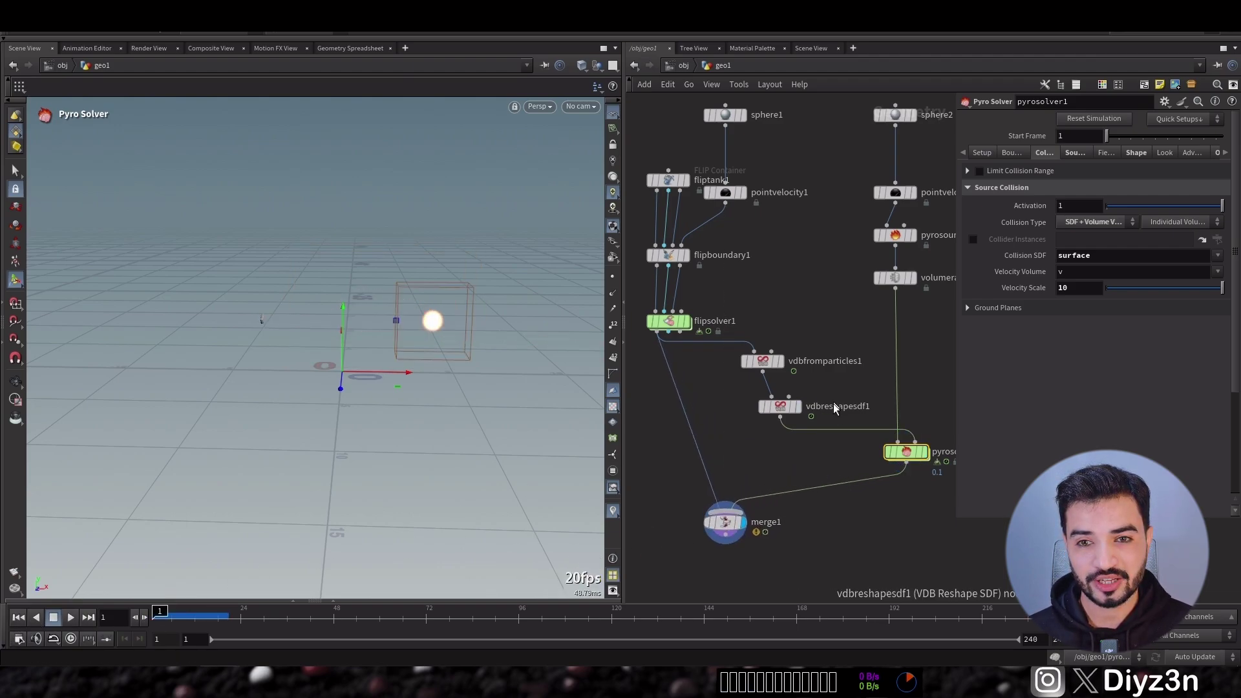
middle_drag(813, 468, 778, 468)
drag(869, 451, 874, 461)
mouse_move(753, 411)
drag(753, 410, 744, 407)
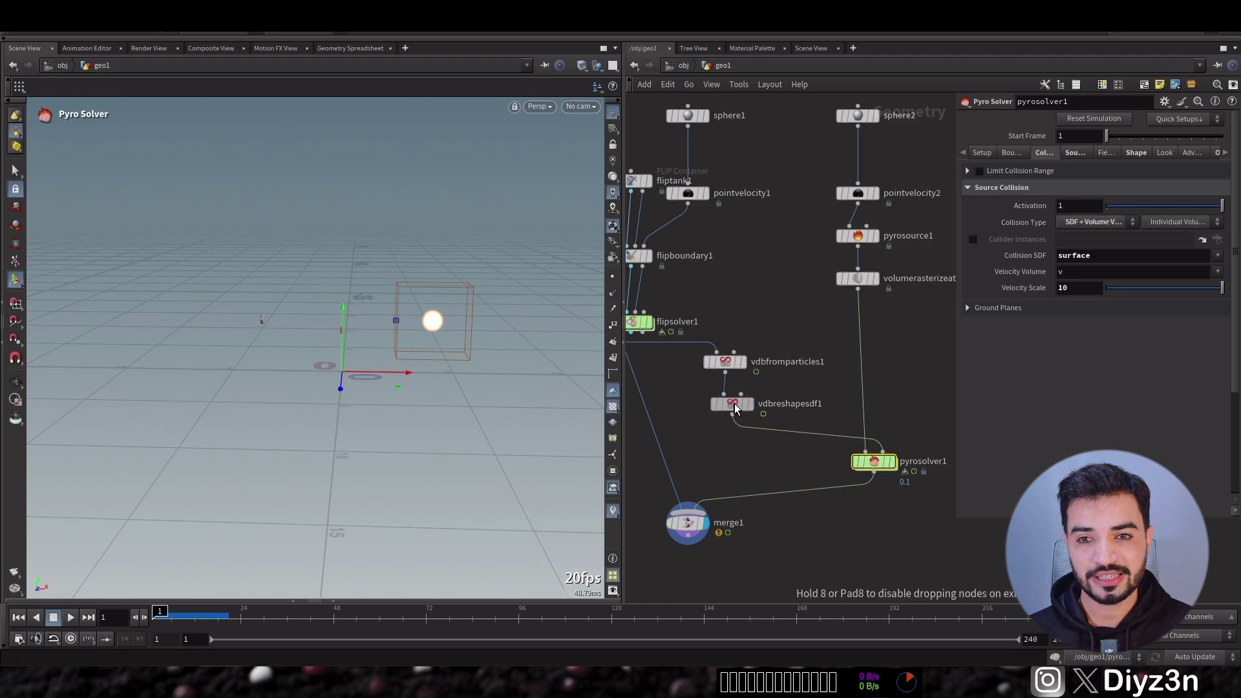
- Add a Volume Rasterize Attributes node beside the VDB nodes, connect flipsolver1 into it, and display it
key(Tab)
text(rast)
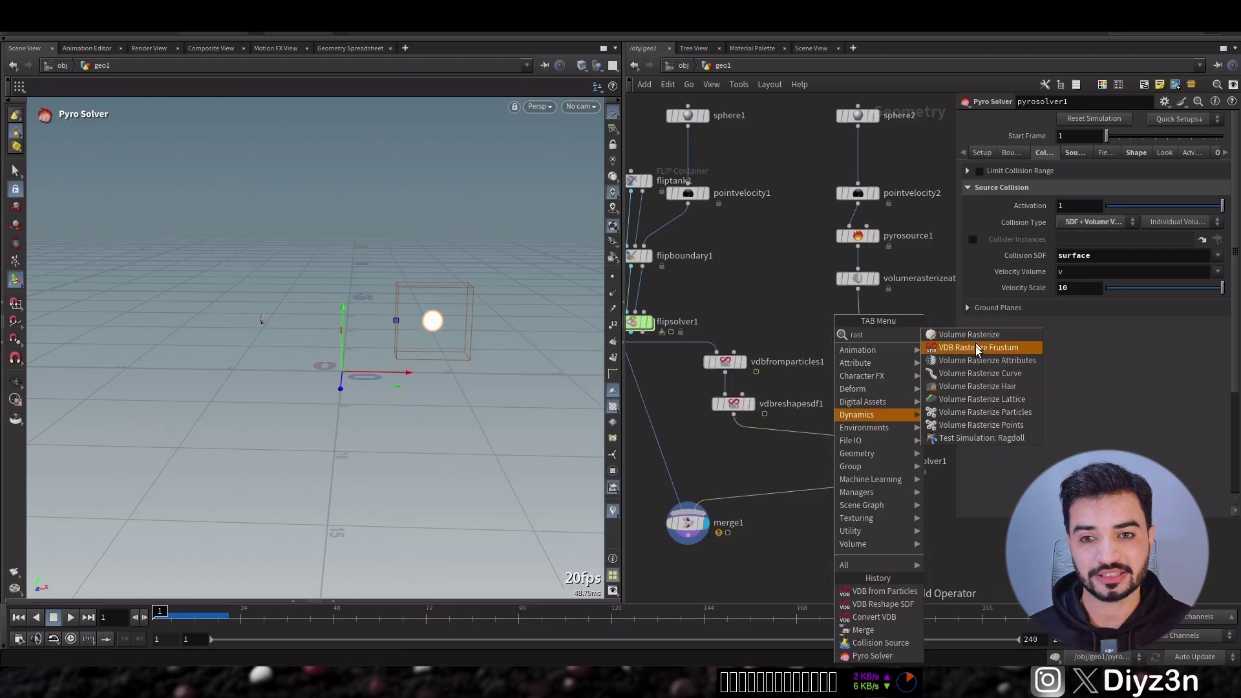
click(975, 363)
click(825, 333)
click(822, 323)
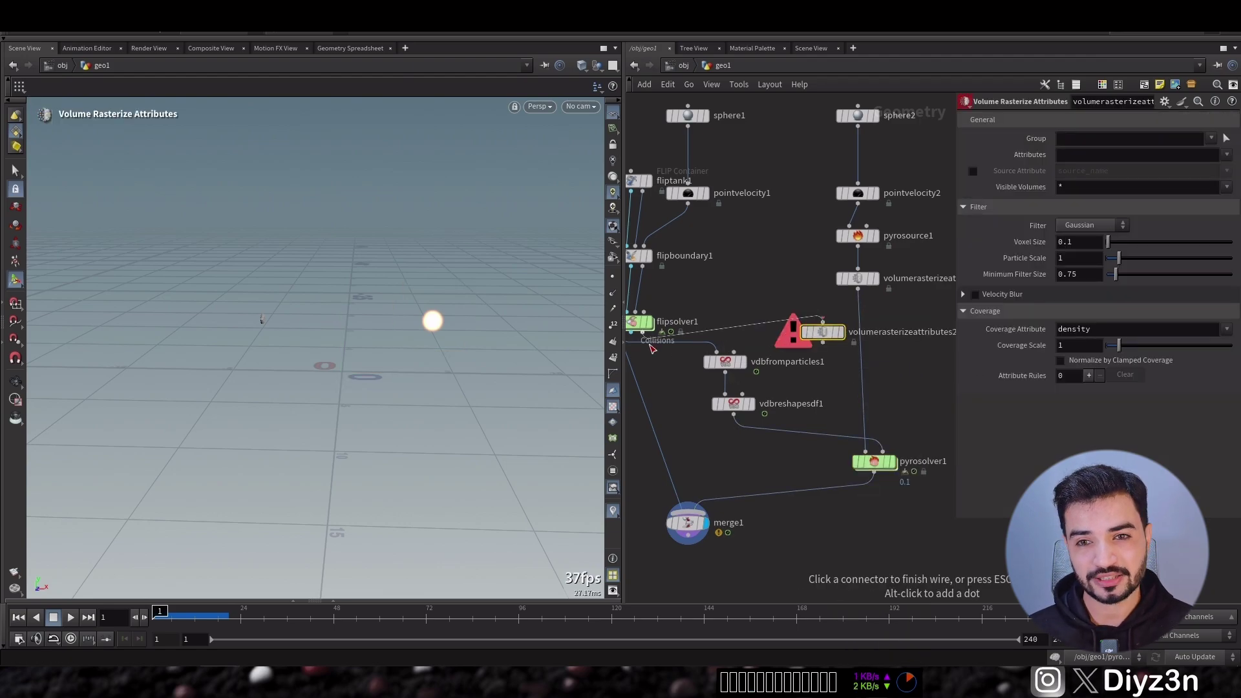
click(669, 347)
click(833, 341)
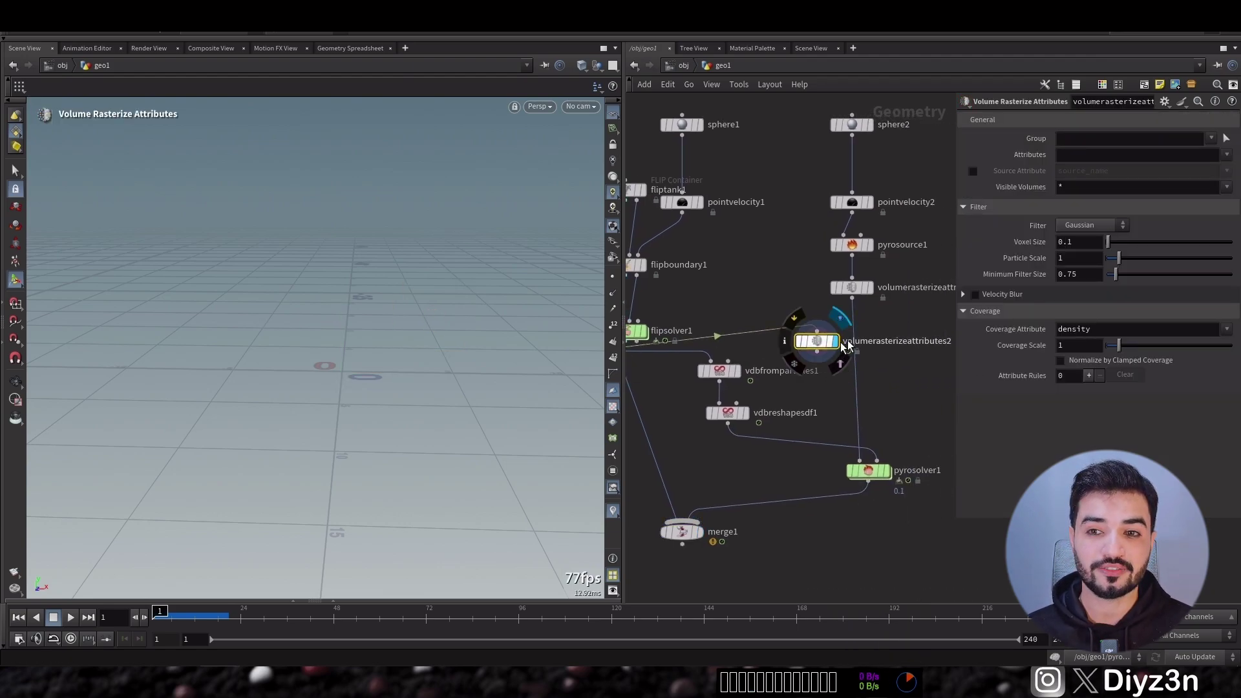
- Rasterize the v attribute in volumerasterizeattributes2, preview it in playback, and enable Normalize by Clamped Coverage
click(1226, 155)
click(1209, 272)
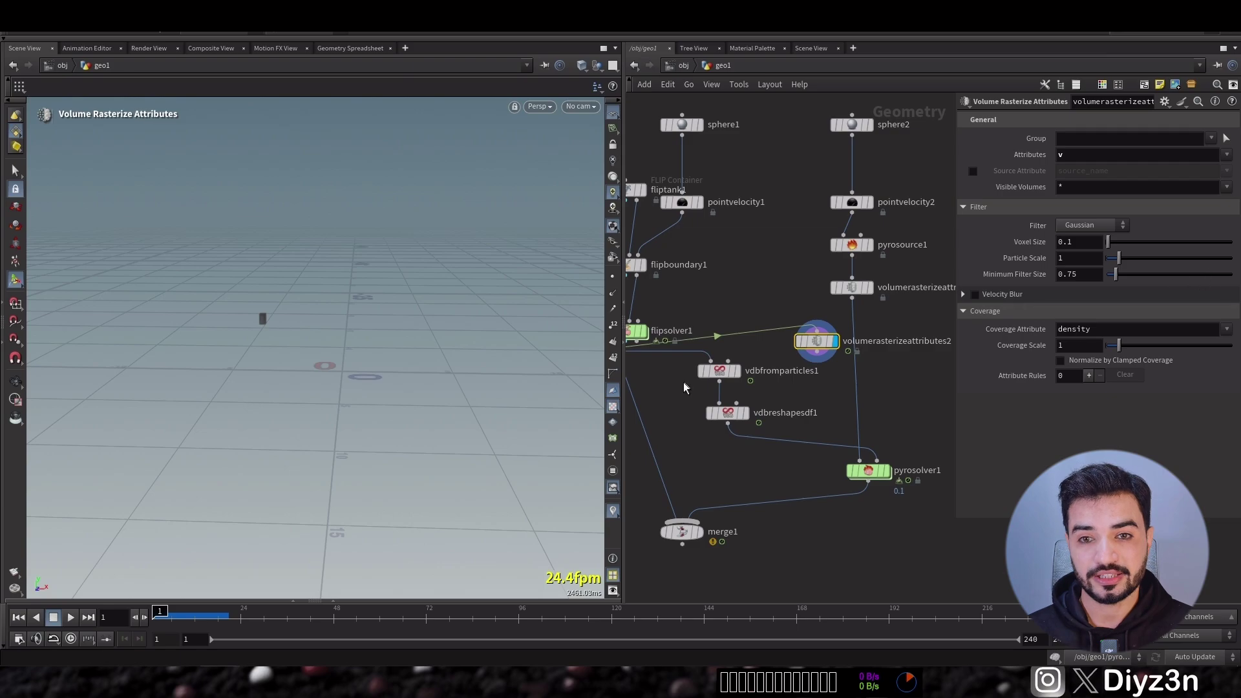
click(71, 619)
click(55, 618)
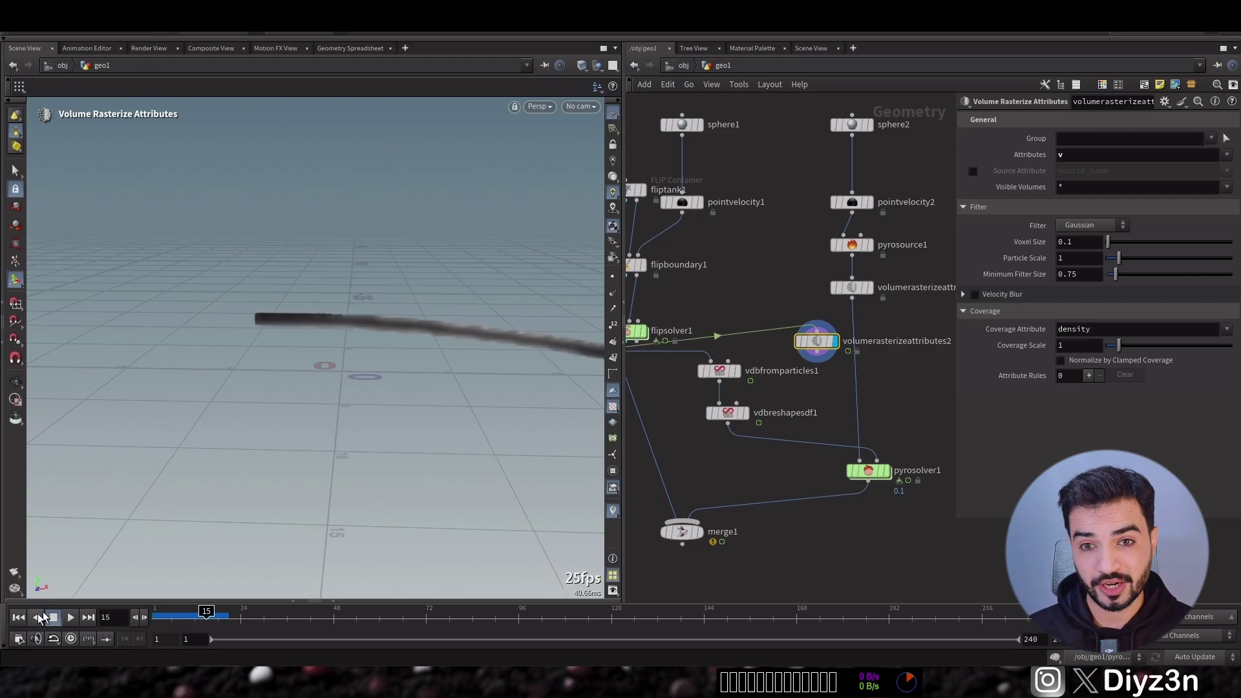
click(18, 618)
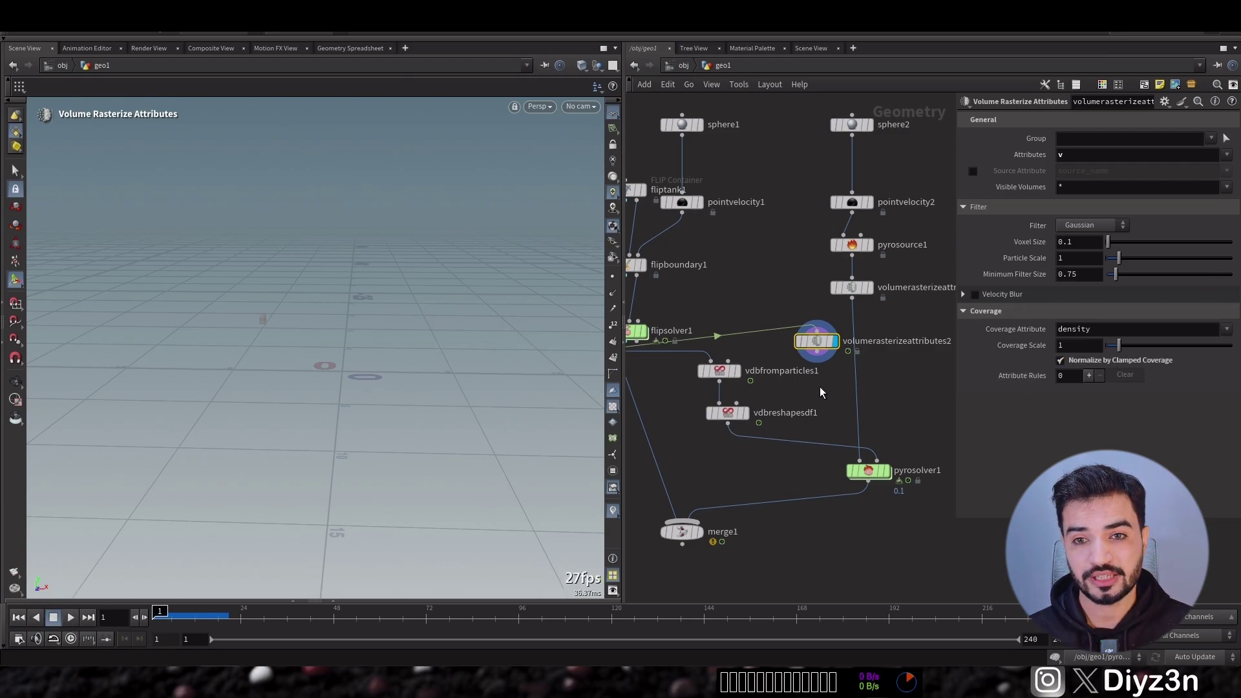
- Merge vdbreshapesdf1 and volumerasterizeattributes2 into the collision input of pyrosolver1 and display the solver
key(Tab)
text(m)
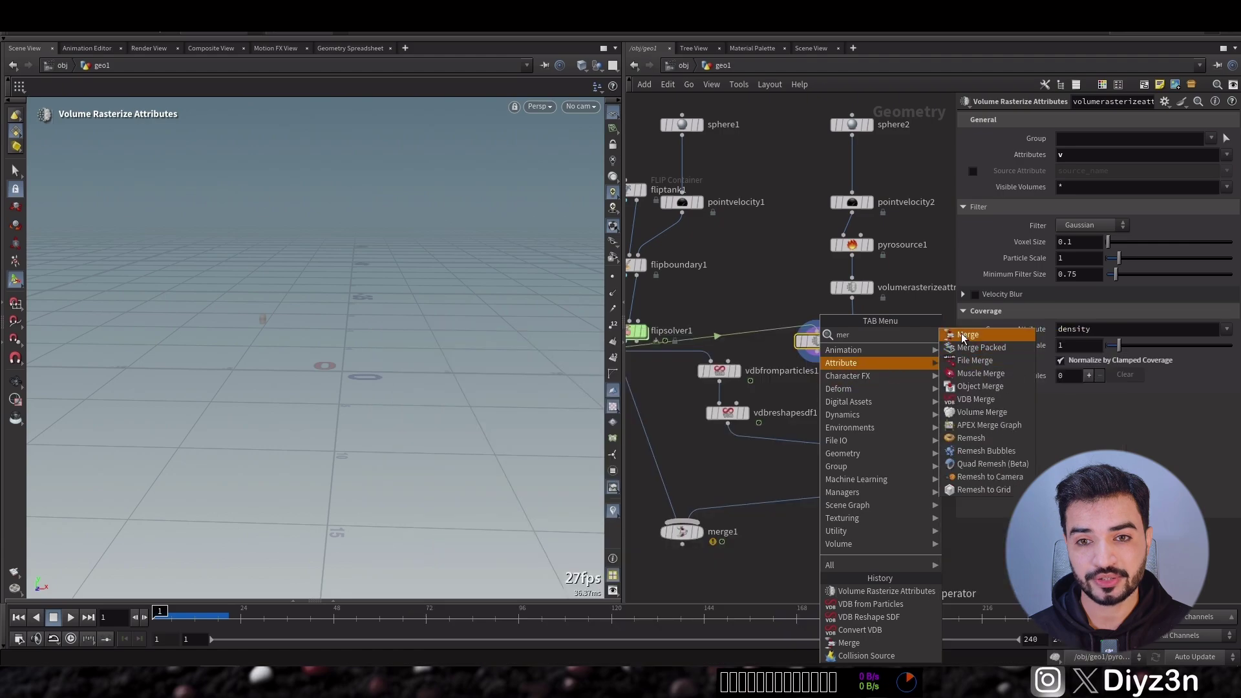
click(961, 332)
click(782, 445)
drag(783, 446, 817, 353)
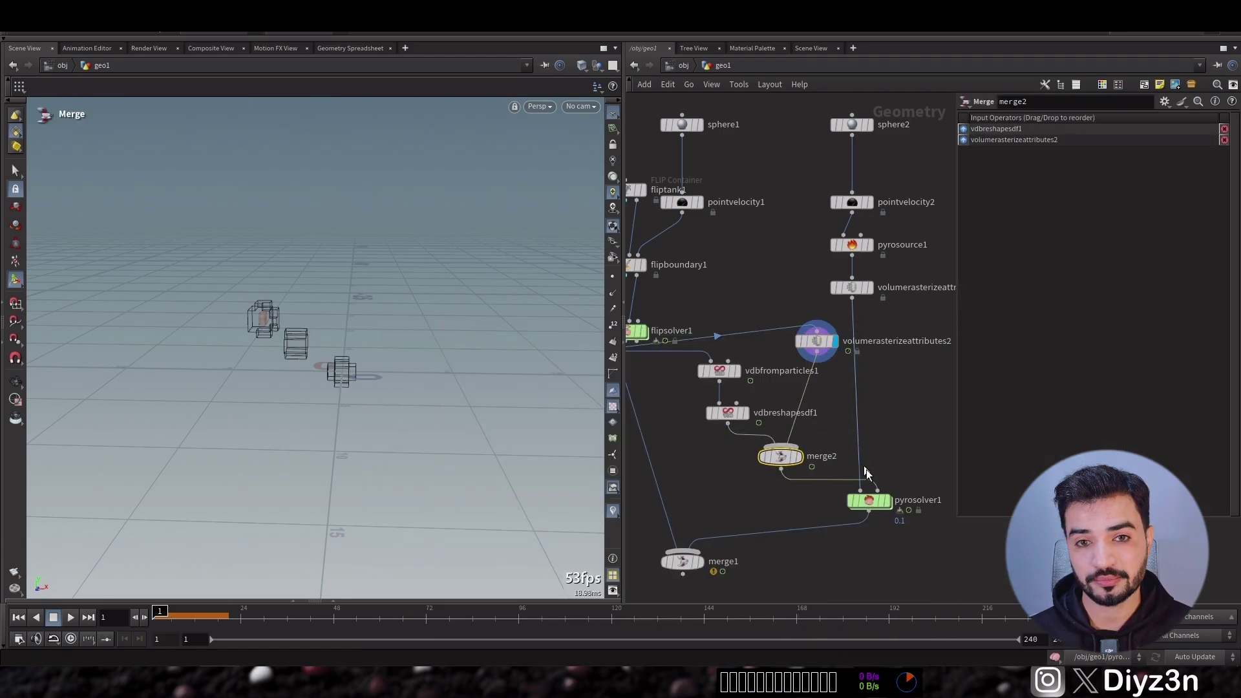
click(887, 501)
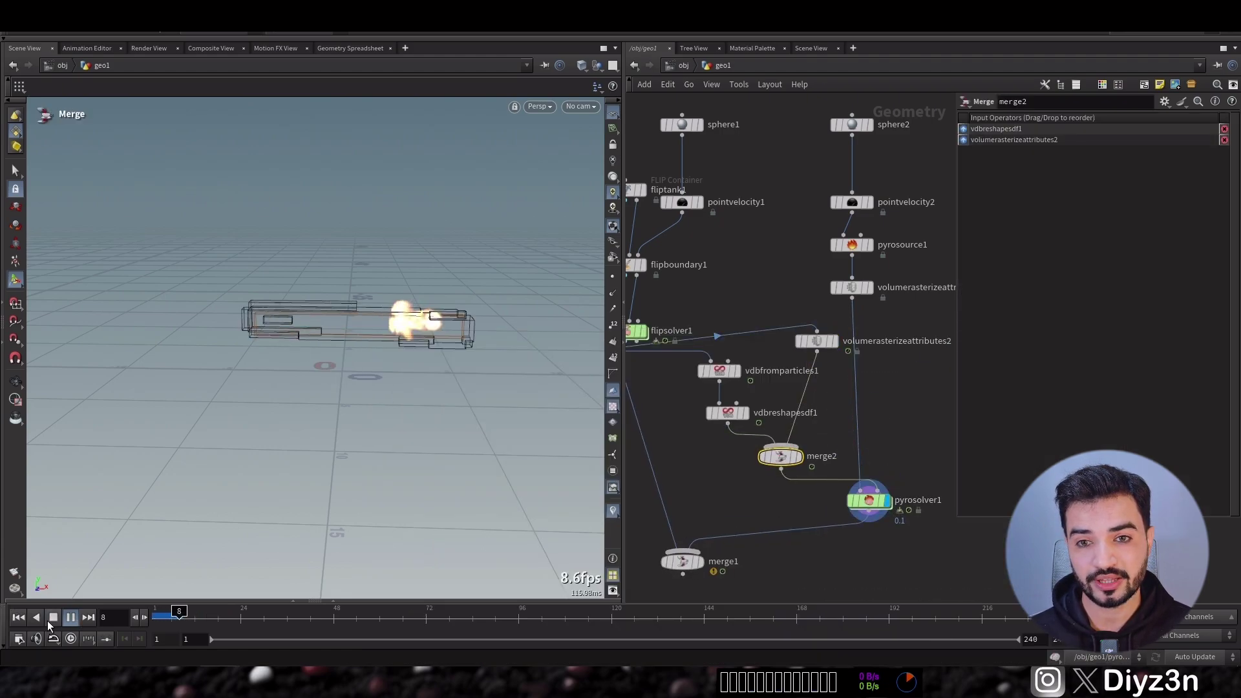
- Set the collision Velocity Scale of pyrosolver1 to 100, test the simulation, and switch to merge1
click(868, 503)
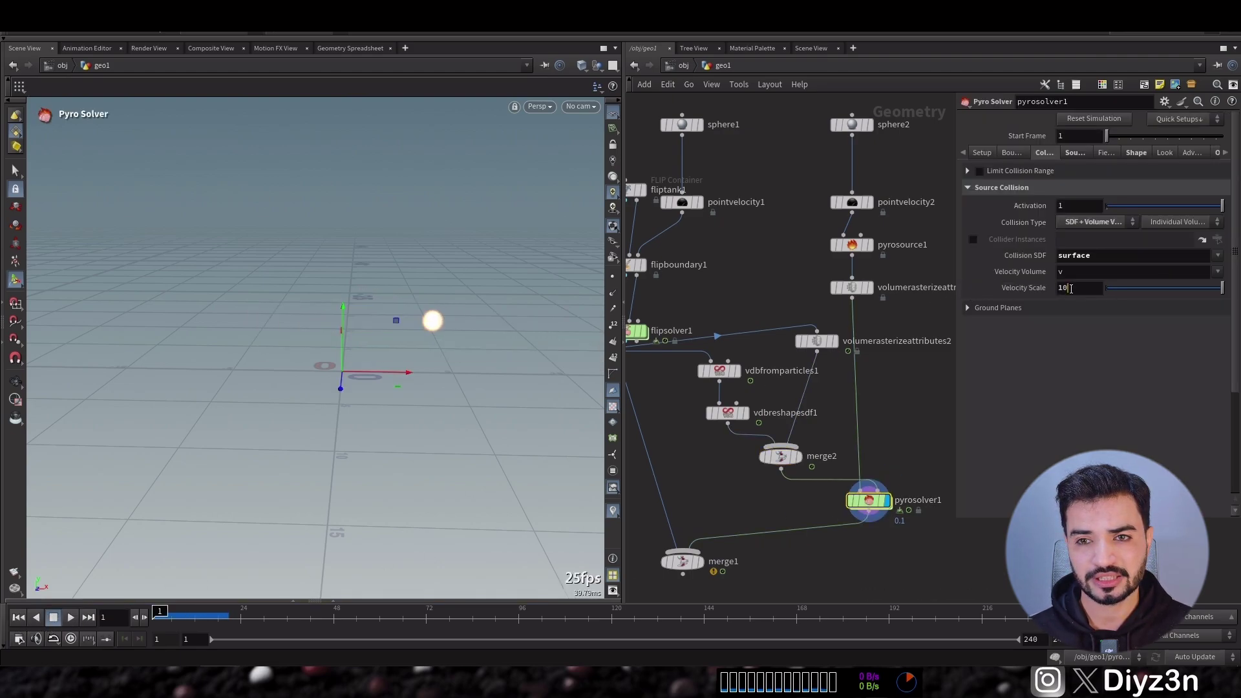
click(55, 619)
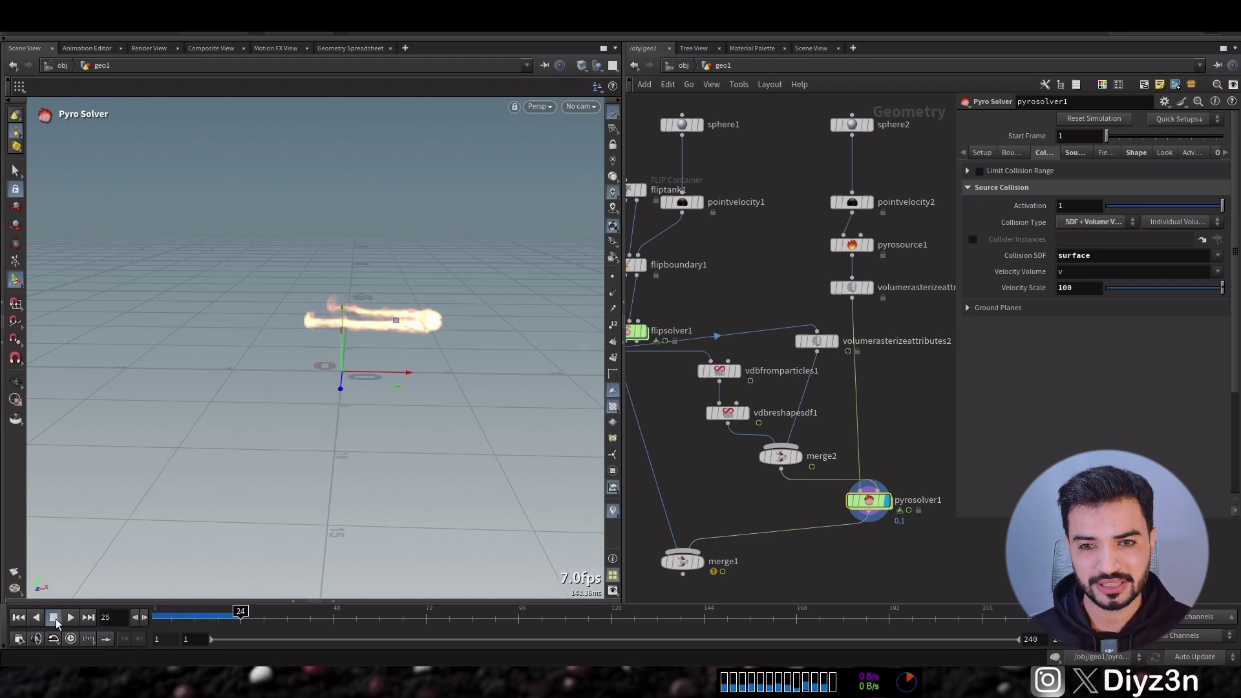
click(699, 561)
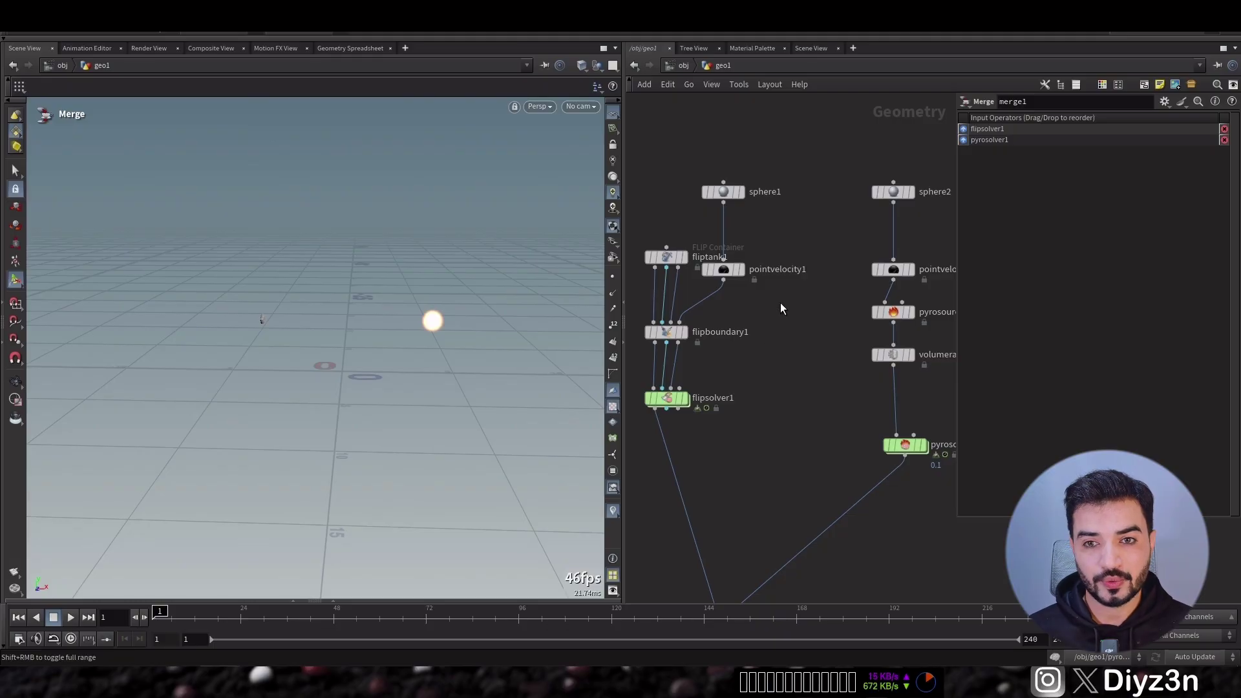
- Add a second Merge node below the point velocity nodes and connect pointvelocity1 and pointvelocity2 into it
key(Tab)
text(mer)
click(909, 323)
click(774, 313)
drag(775, 302, 735, 290)
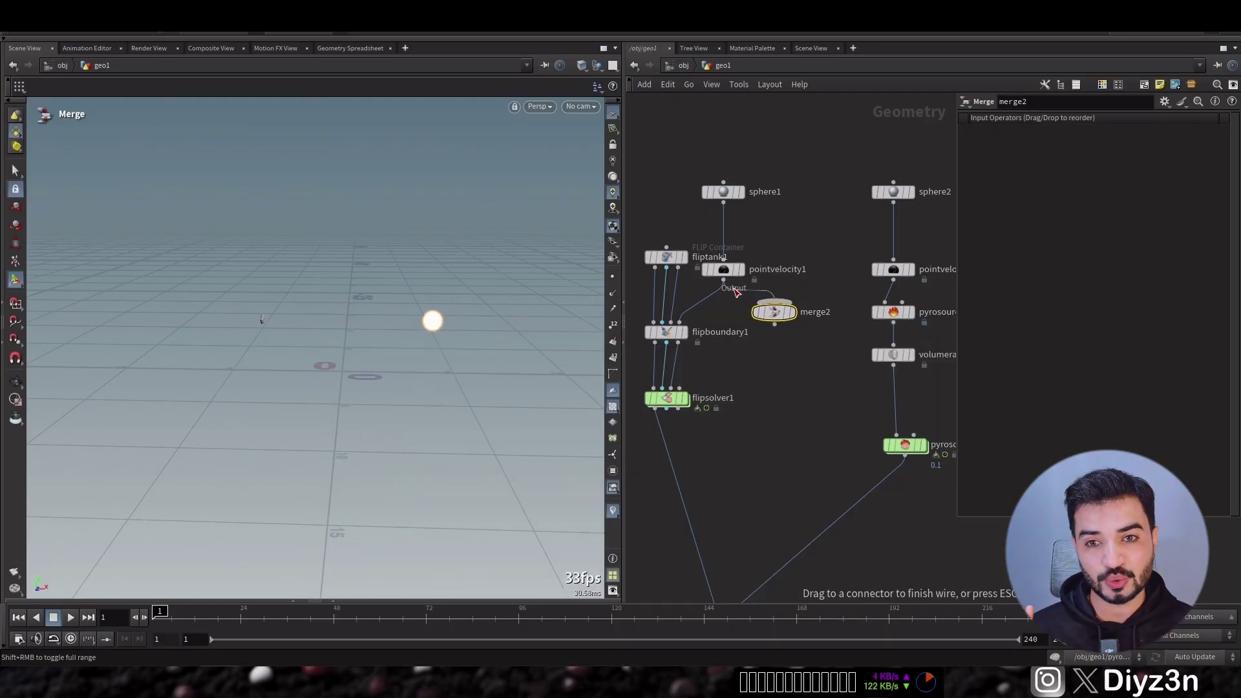
click(775, 303)
click(894, 280)
click(775, 303)
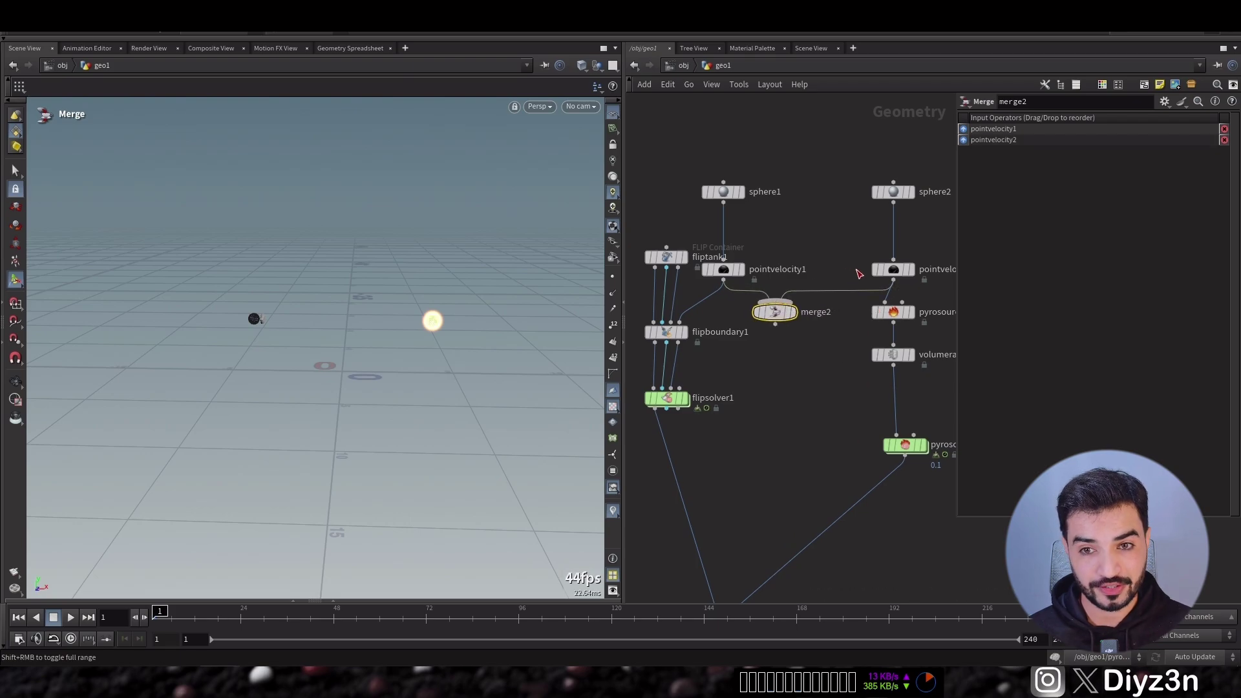
- Move pyrosource1 and the volume rasterize node below it further down, removing and restoring the wire from pointvelocity2 to pyrosource1
drag(897, 359, 897, 402)
drag(898, 316, 898, 360)
click(889, 327)
key(Delete)
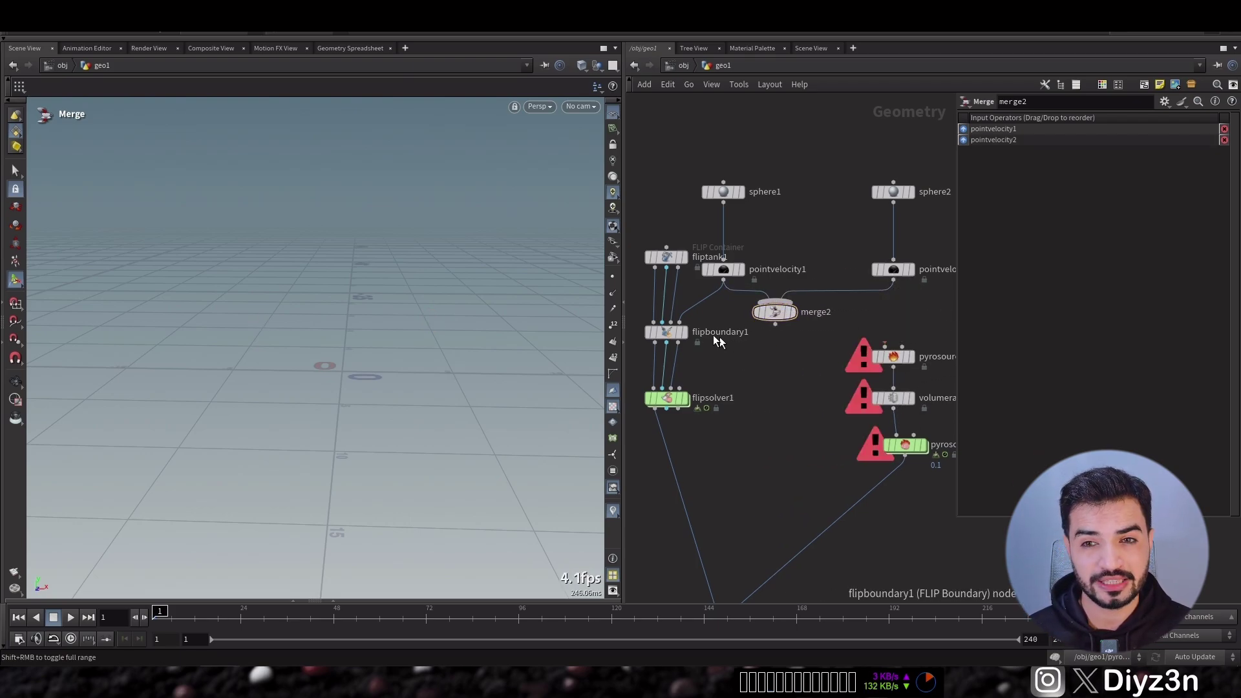
click(893, 348)
click(893, 280)
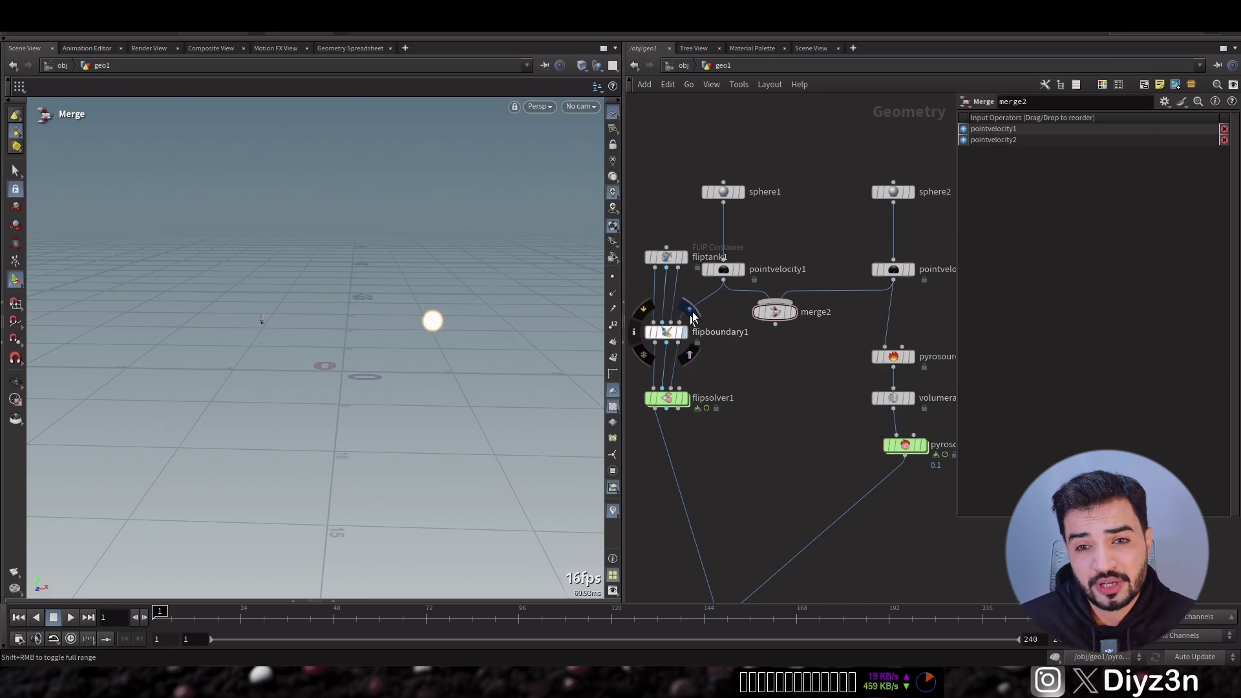
- Feed merge2 into flipboundary1's source input in place of pointvelocity1, display flipsolver1 and test the simulation
click(774, 325)
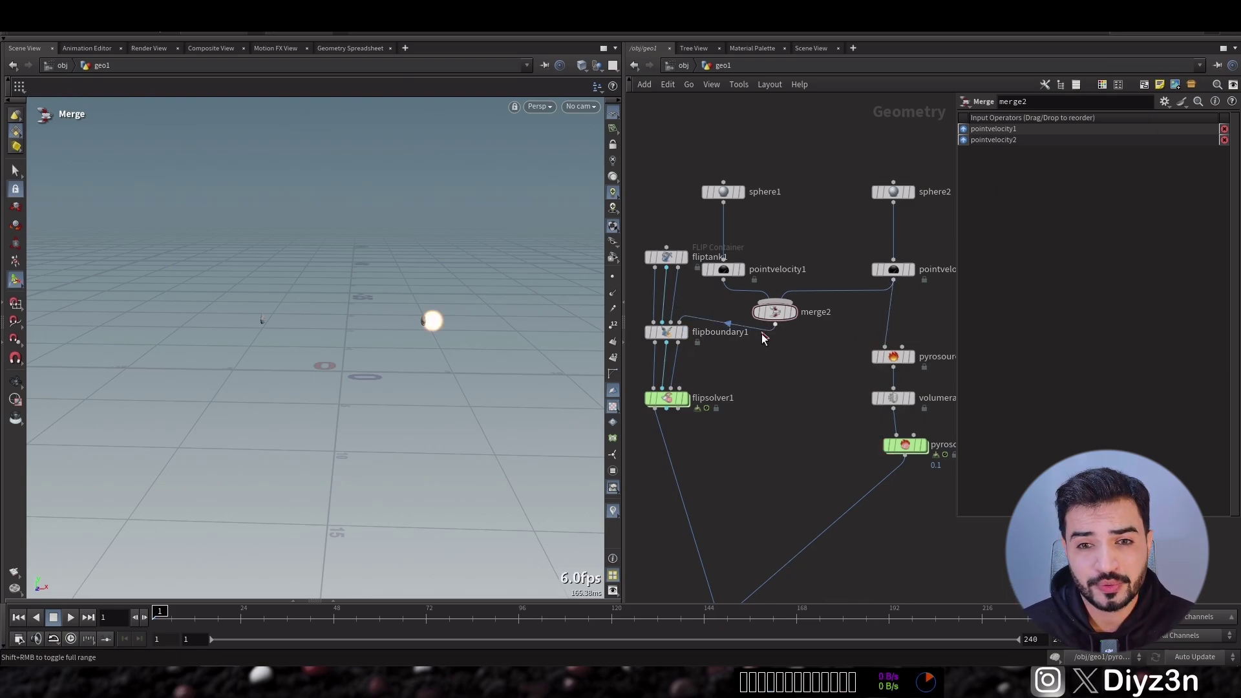
click(685, 399)
click(69, 618)
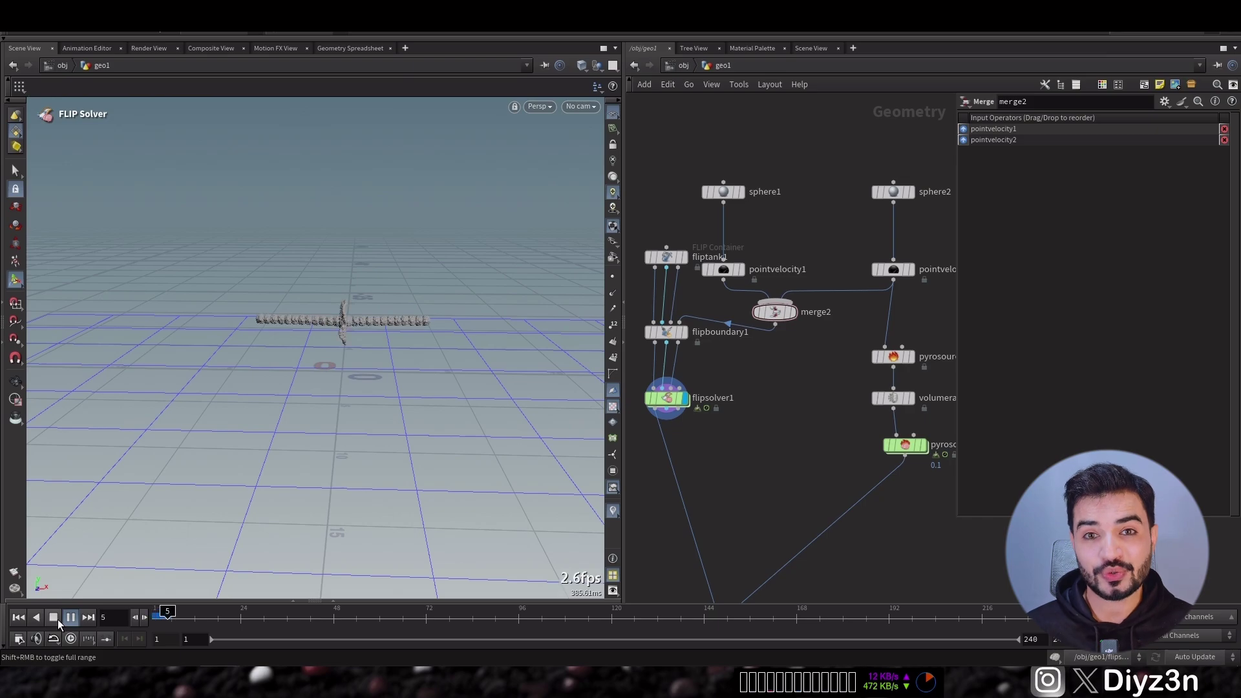
key(Escape)
drag(335, 333, 291, 449)
key(Return)
click(18, 618)
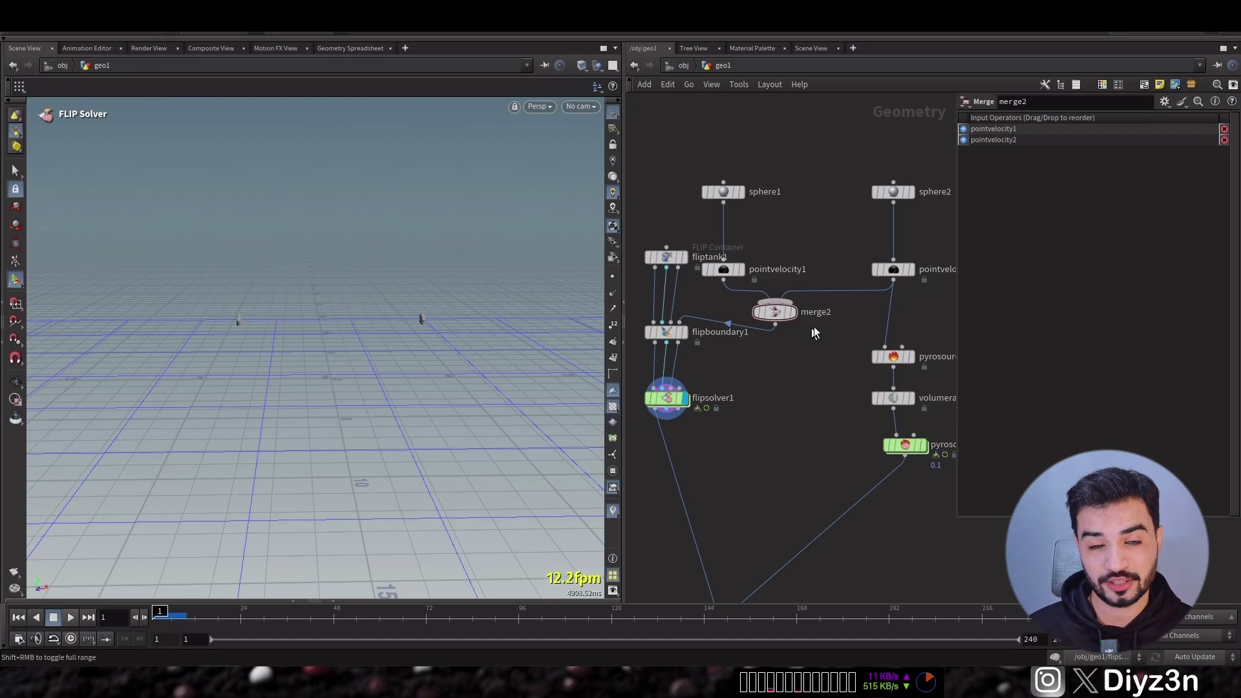
- Set the X Add Velocity to -15 on pointvelocity2 and 15 on pointvelocity1, and replay the FLIP simulation
click(898, 270)
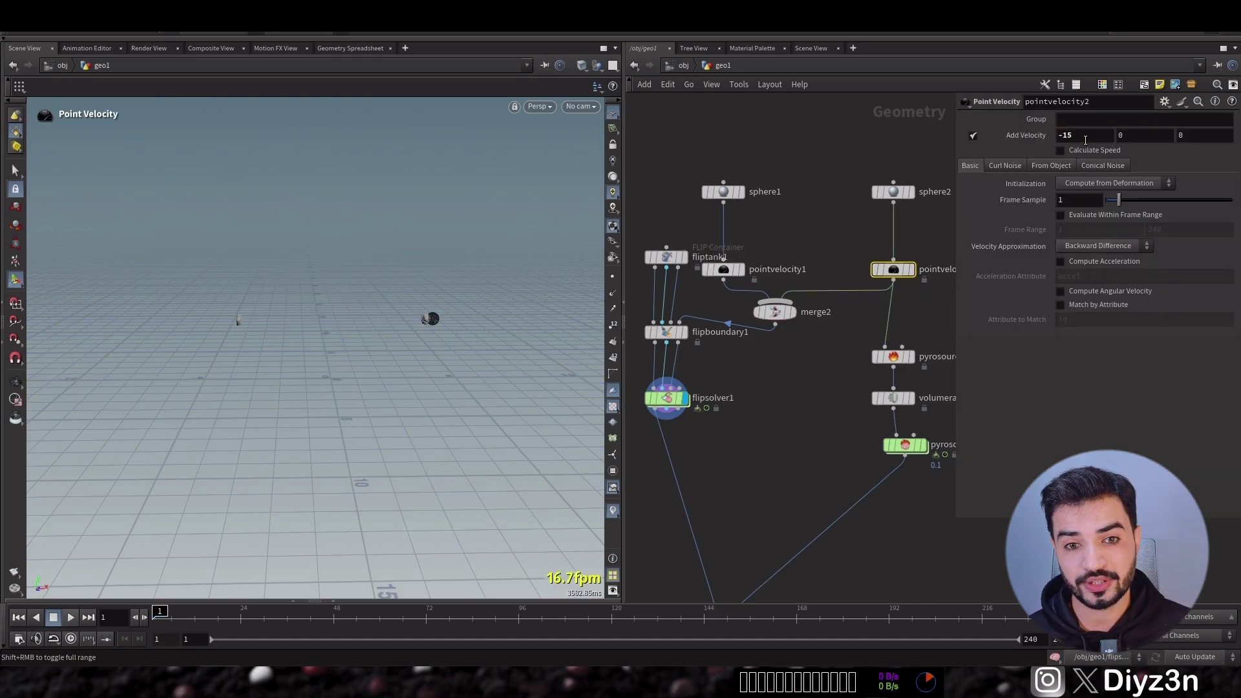
click(727, 269)
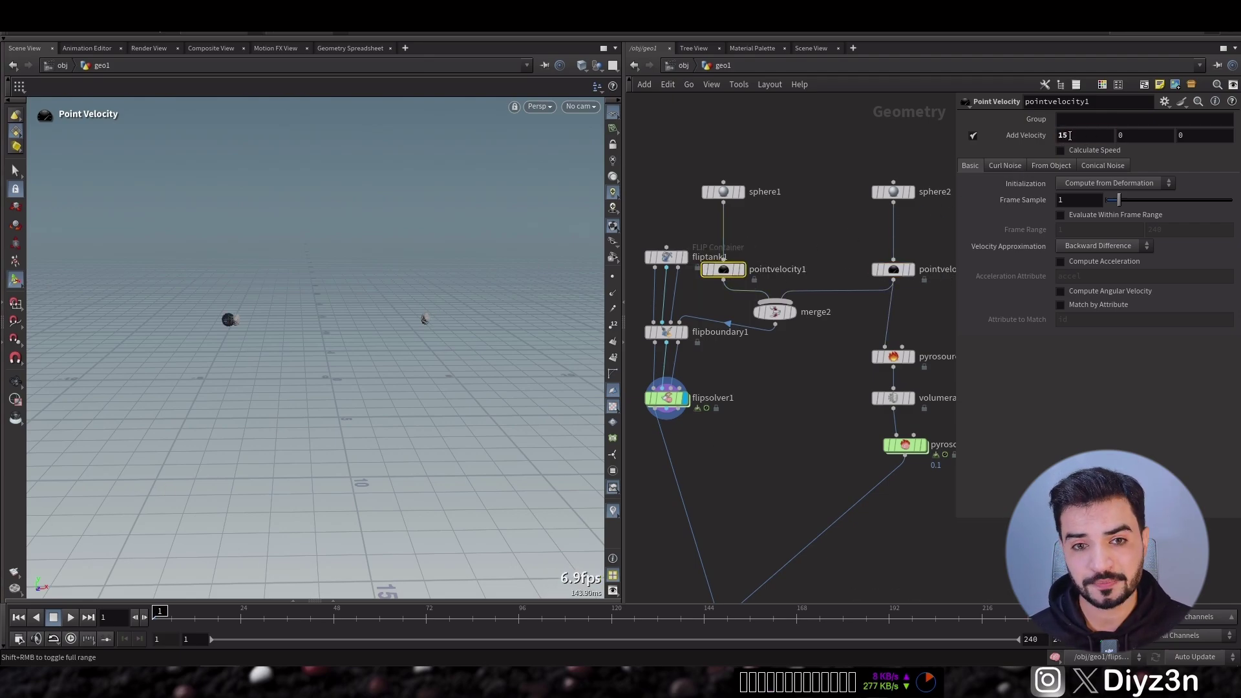
click(53, 616)
key(Escape)
drag(312, 373, 342, 349)
click(19, 617)
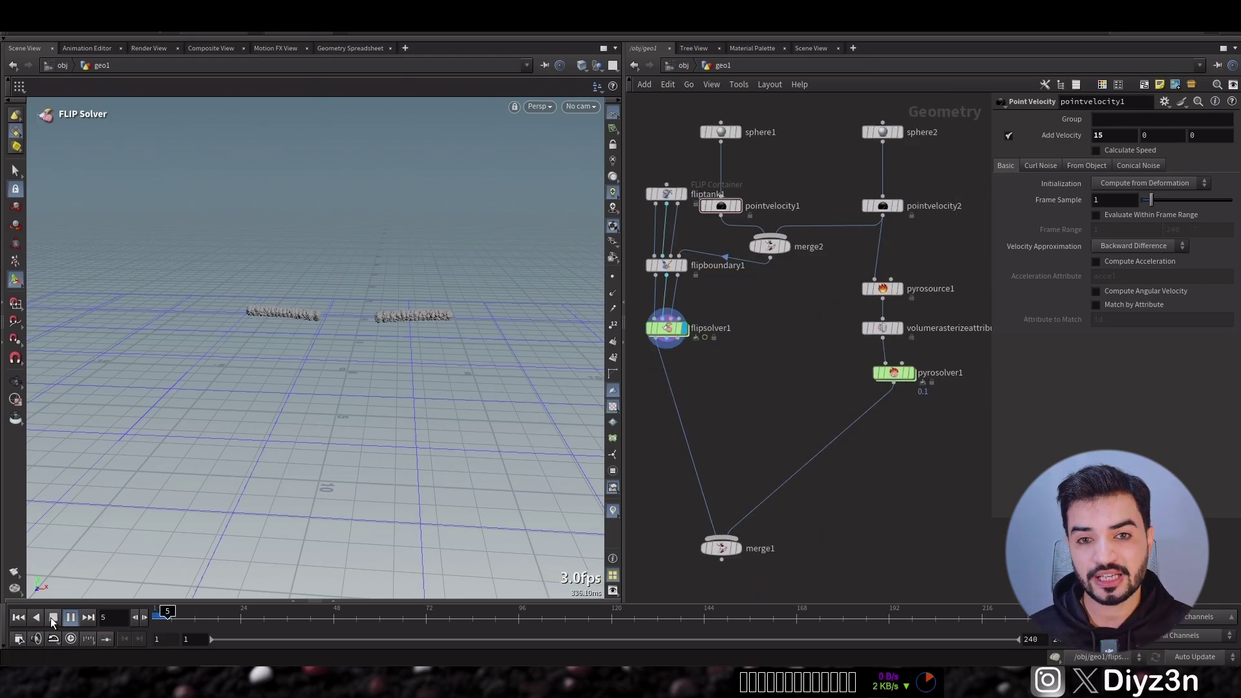
click(51, 618)
click(18, 619)
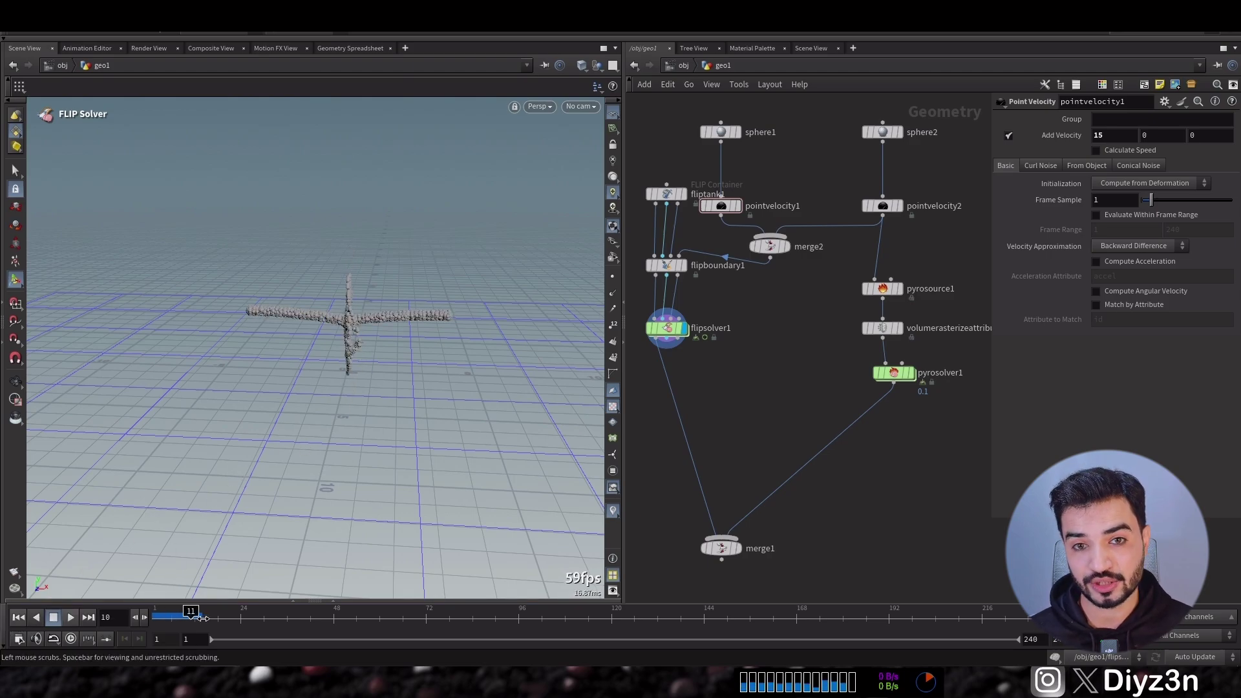
middle_drag(432, 373, 344, 363)
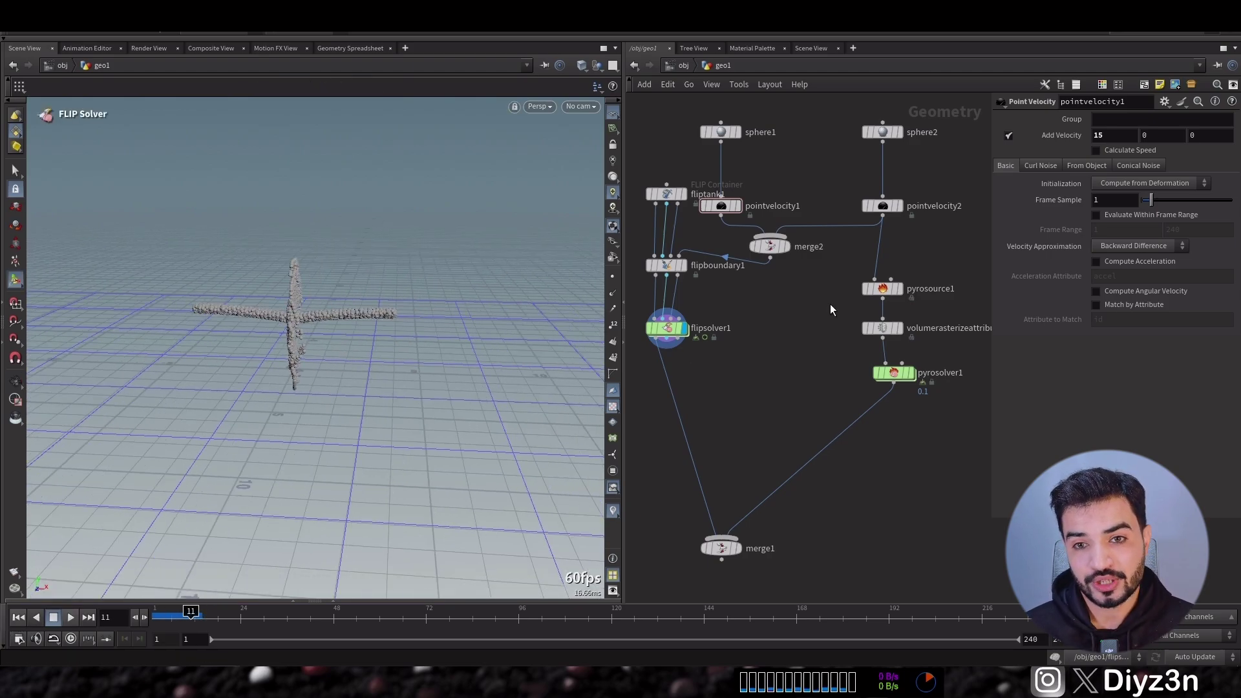
- Add a Delete node below flipsolver1, connect it to the solver's first output and display it
key(Tab)
text(del)
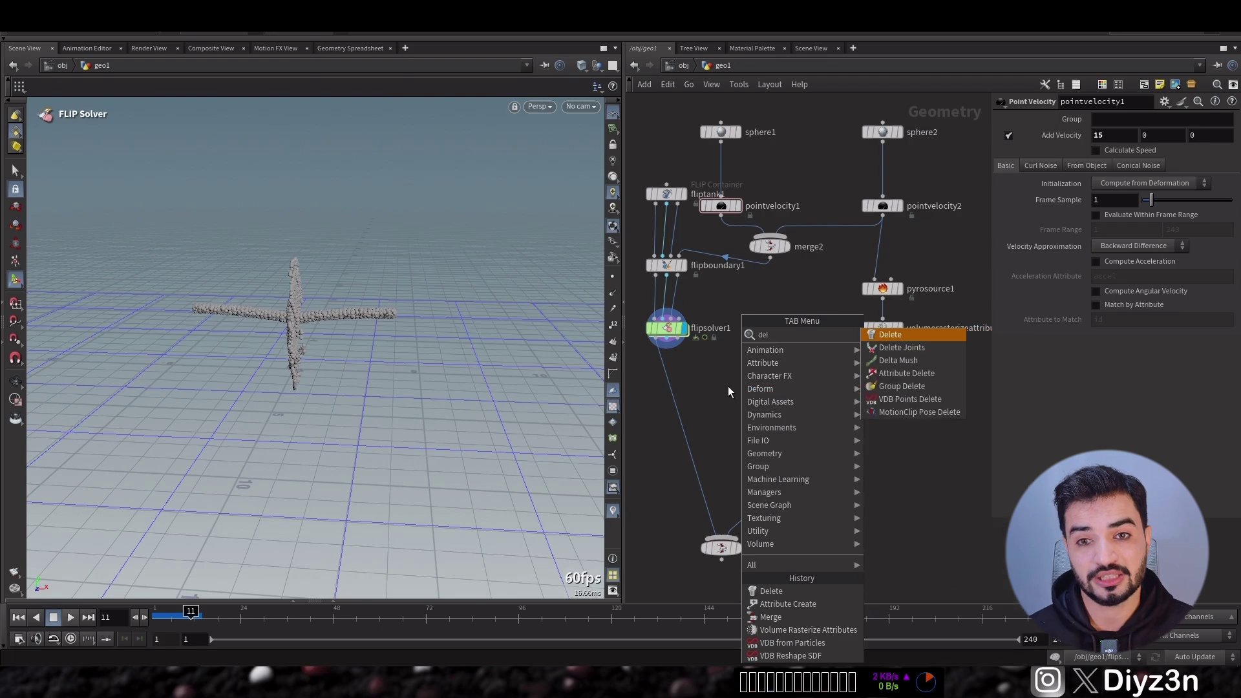
key(Return)
click(721, 393)
drag(721, 384, 649, 349)
click(745, 394)
- Try picking one fluid stream in the viewport as delete1's group, and set the Entity to Points
click(1226, 120)
drag(389, 272, 342, 350)
drag(413, 307, 324, 353)
key(Return)
click(1125, 153)
click(1111, 169)
- Try deleting one stream by picking its points as delete1's group, test it in playback and clear the group
click(1226, 119)
drag(423, 265, 311, 355)
key(Return)
click(53, 618)
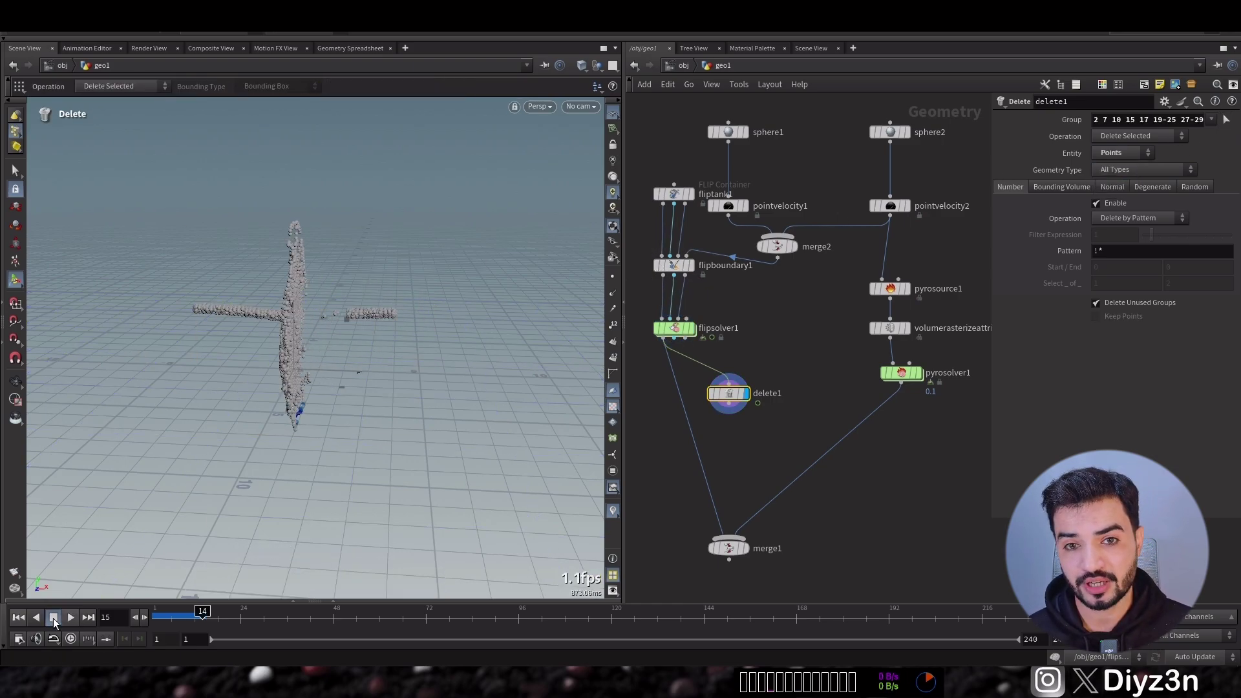
click(19, 618)
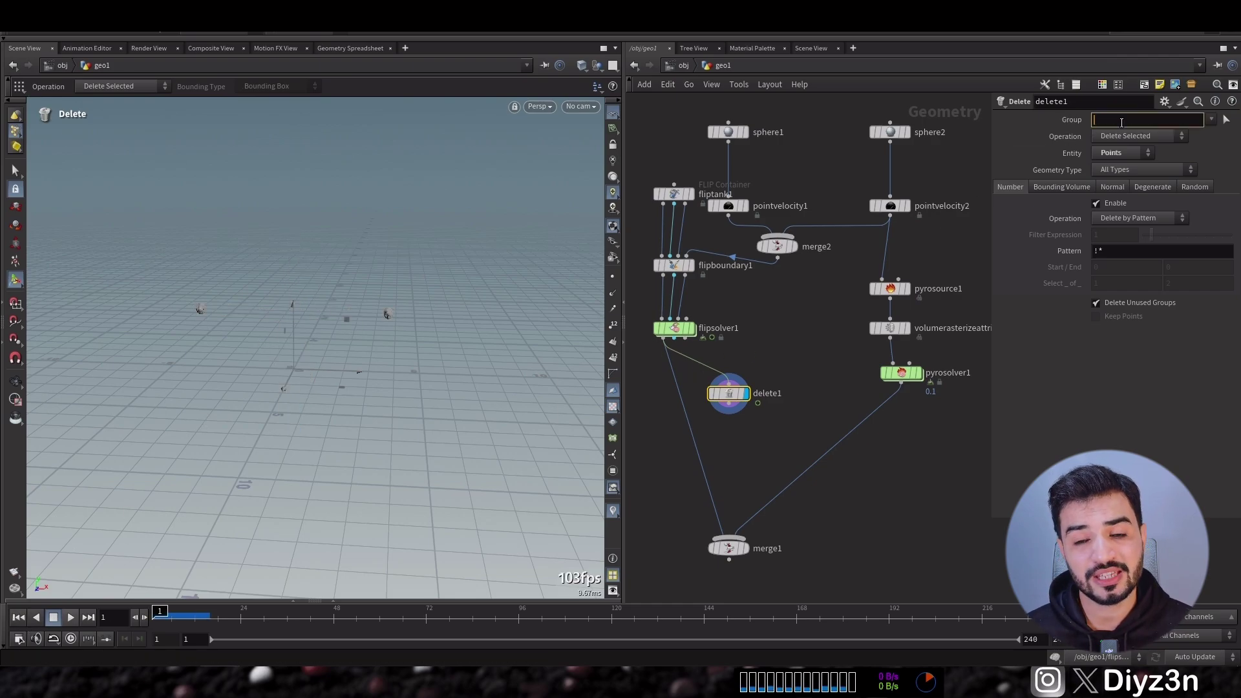
- Insert an Attribute Create for point attribute id with value 1 after pointvelocity2, and a copy with value 0 after pointvelocity1
key(Tab)
text(cr)
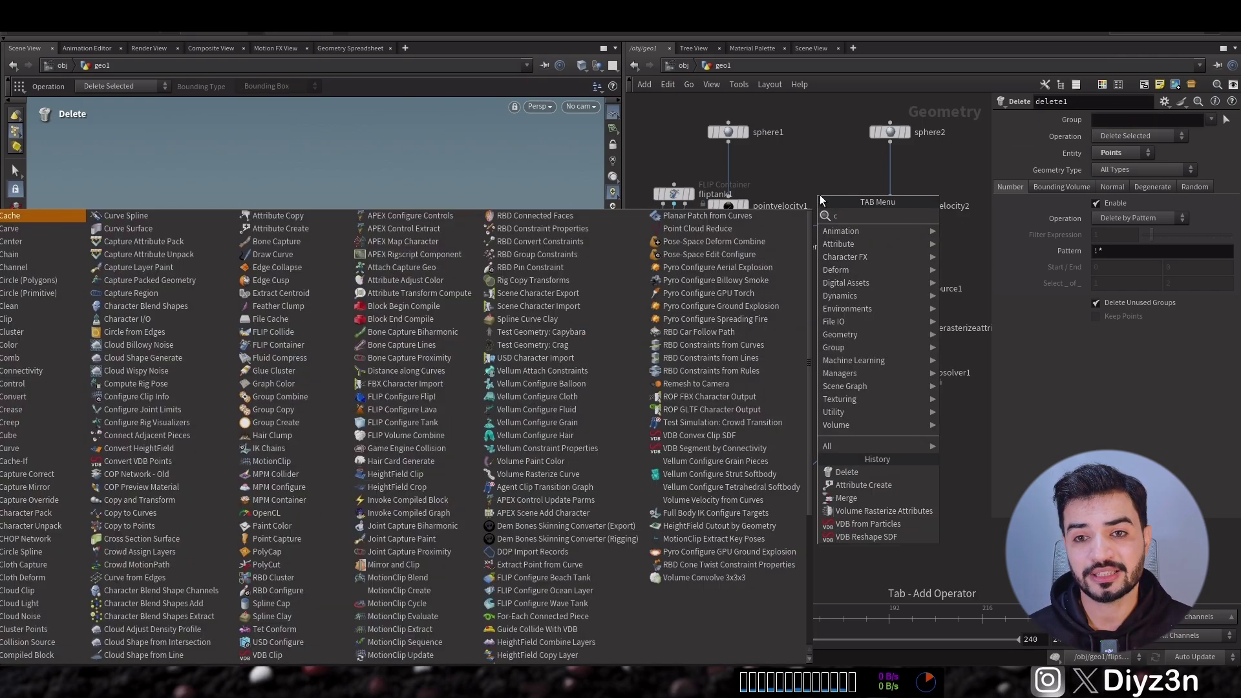
click(962, 241)
click(835, 230)
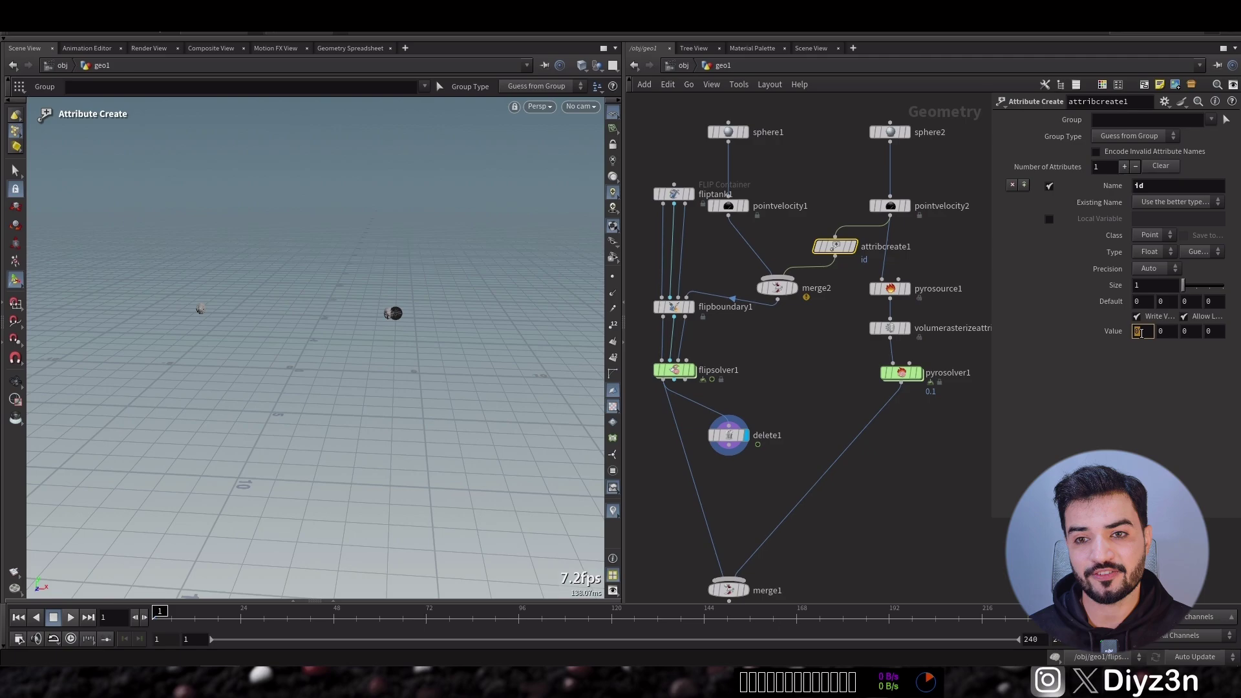
alt+drag(834, 246, 744, 246)
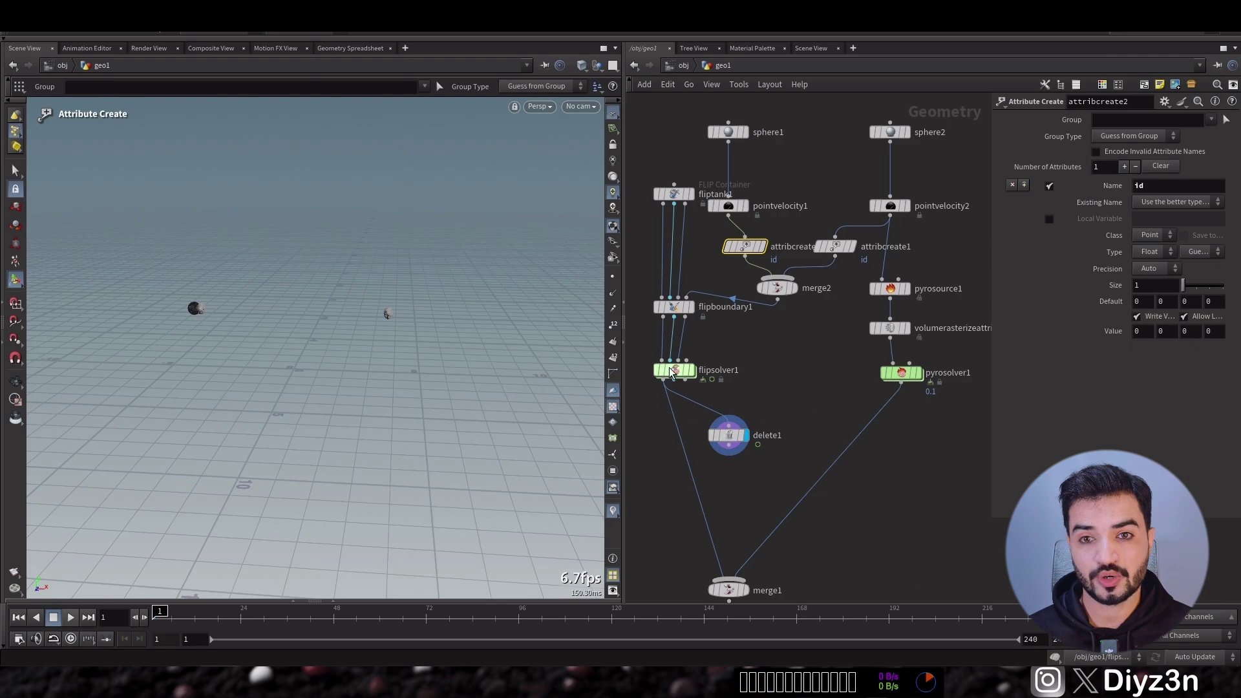
- Add a custom scalar point attribute named id to fliptank1 and run the simulation for several frames
click(674, 307)
click(674, 194)
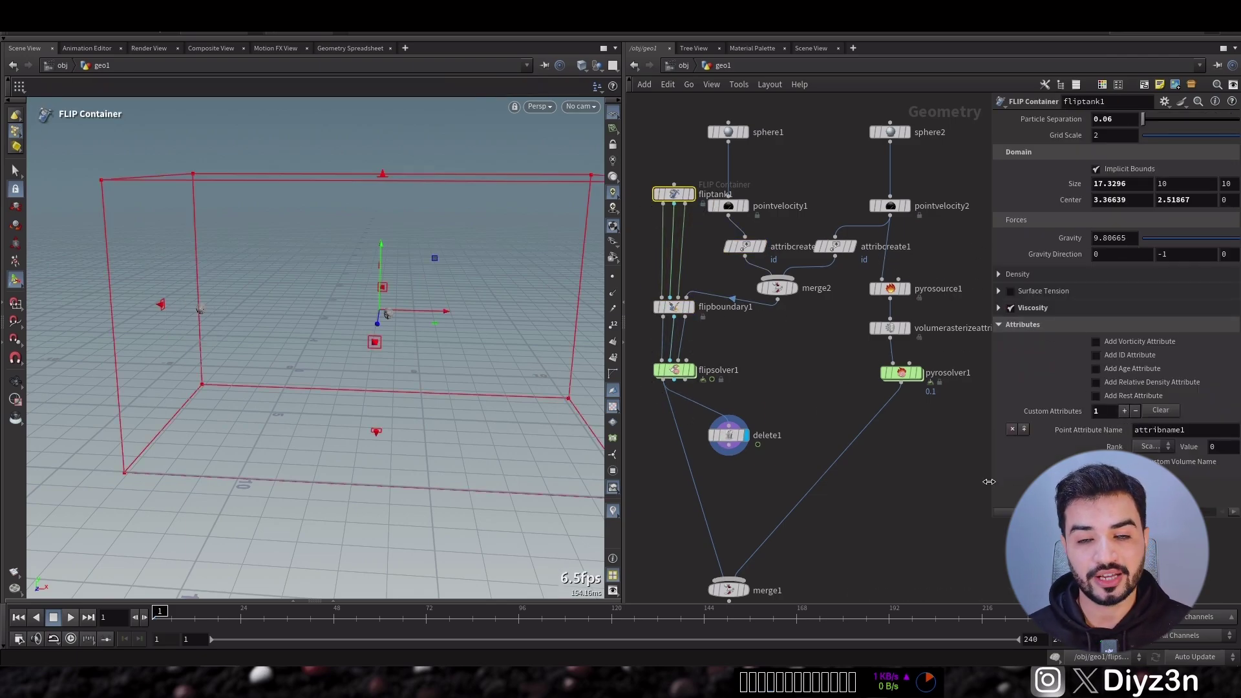
click(1126, 410)
double_click(1105, 430)
text(id)
click(71, 617)
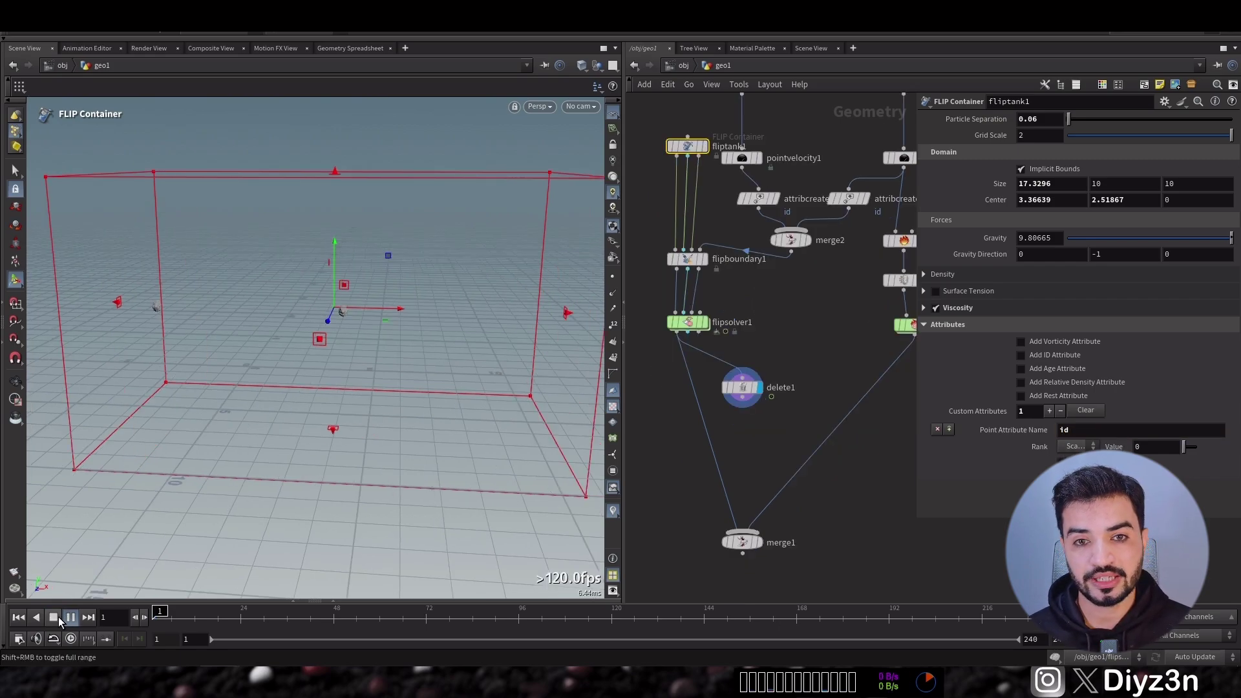
click(54, 618)
mouse_move(202, 505)
alt+mouse_down()
mouse_move(250, 522)
mouse_move(216, 501)
alt+mouse_up()
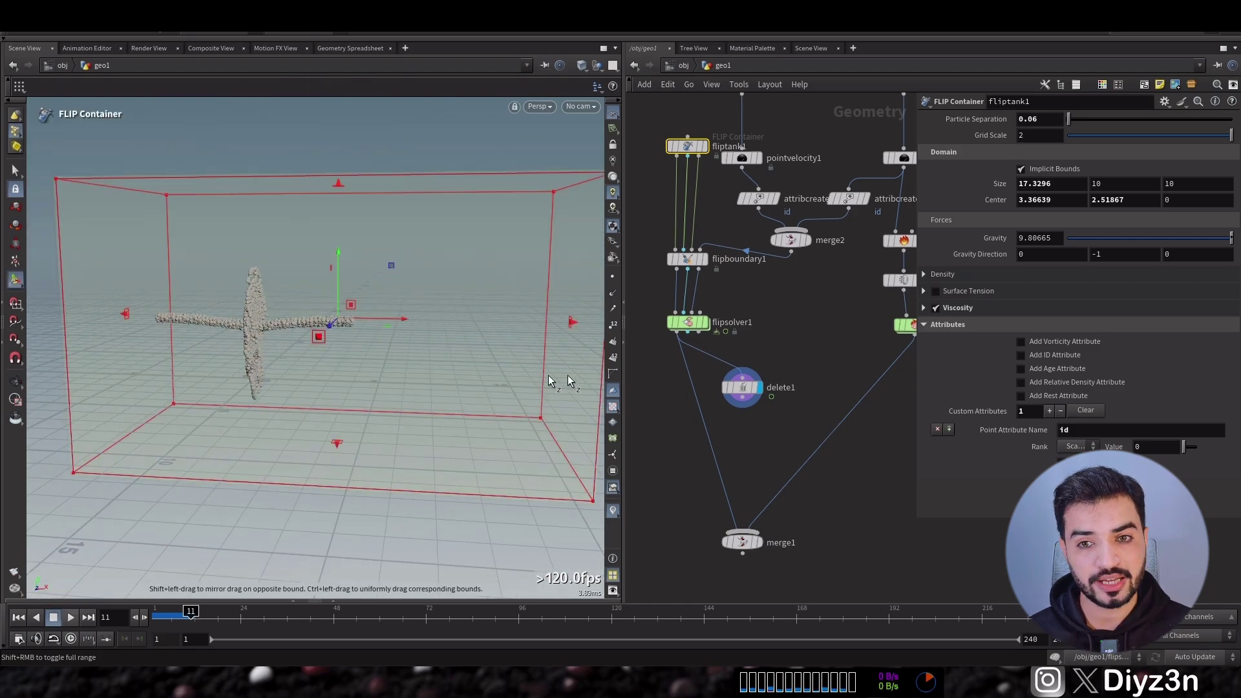
- Examine the id values of delete1's points in the Geometry Spreadsheet, sorted by id, and return to the scene view
drag(748, 393, 748, 384)
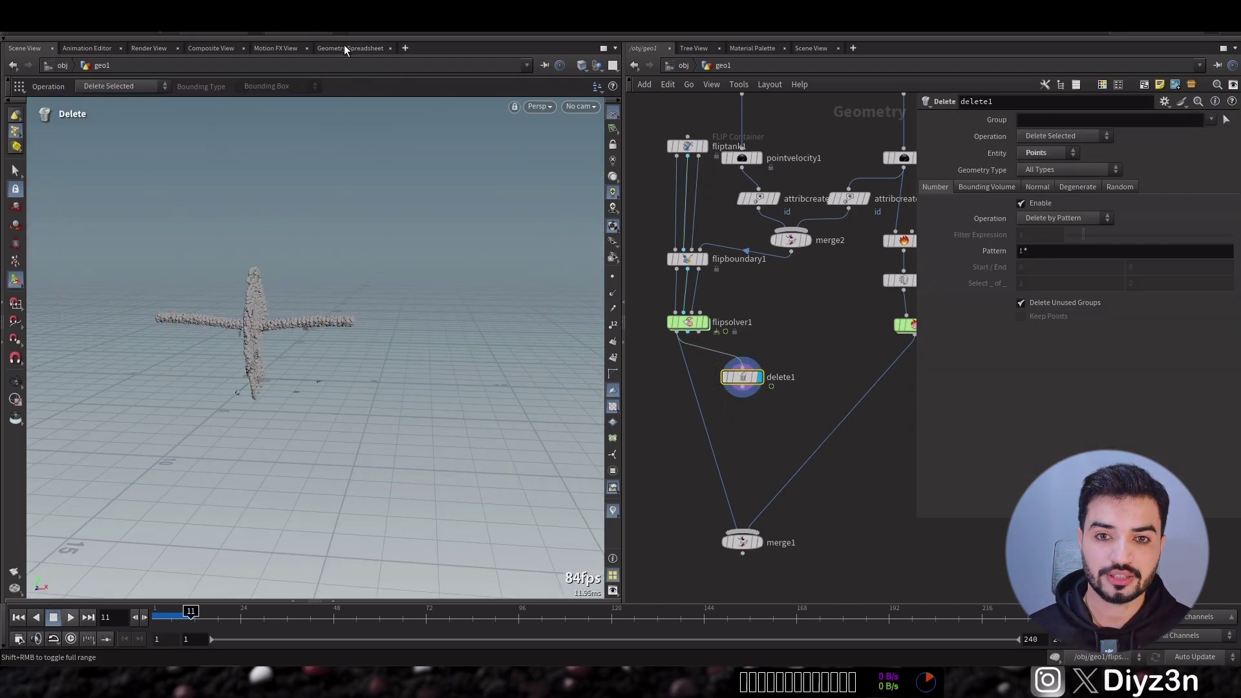
click(347, 49)
click(405, 100)
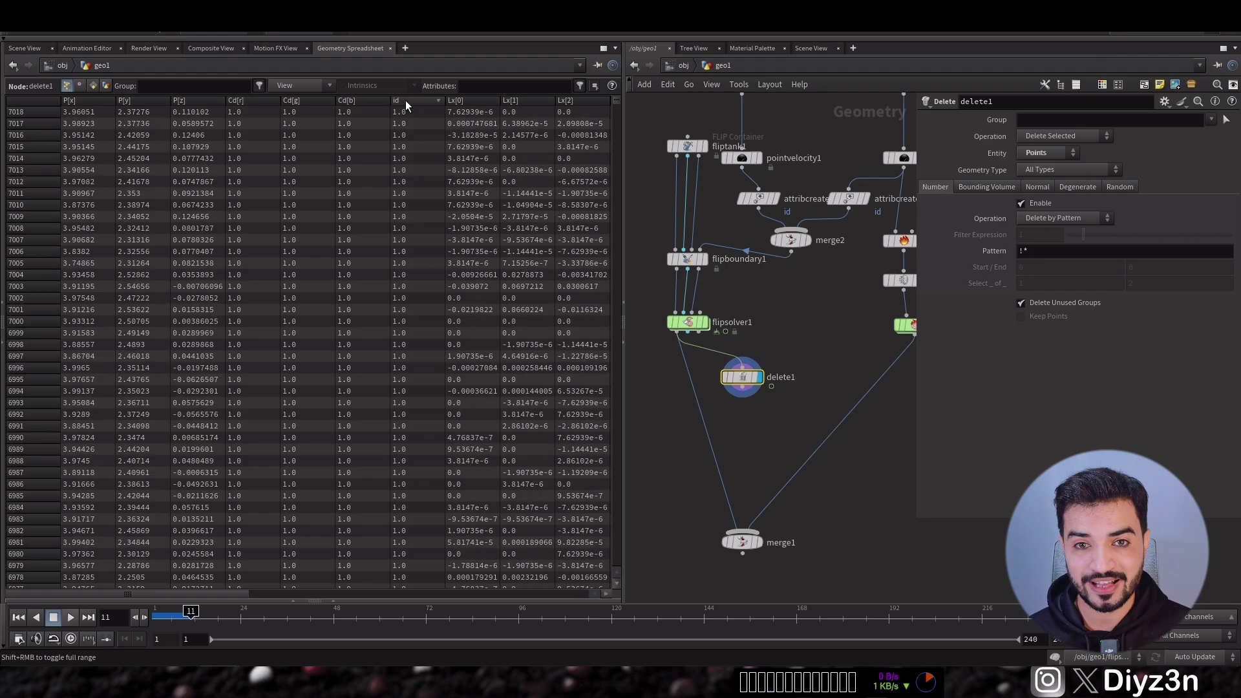
click(25, 48)
click(1063, 218)
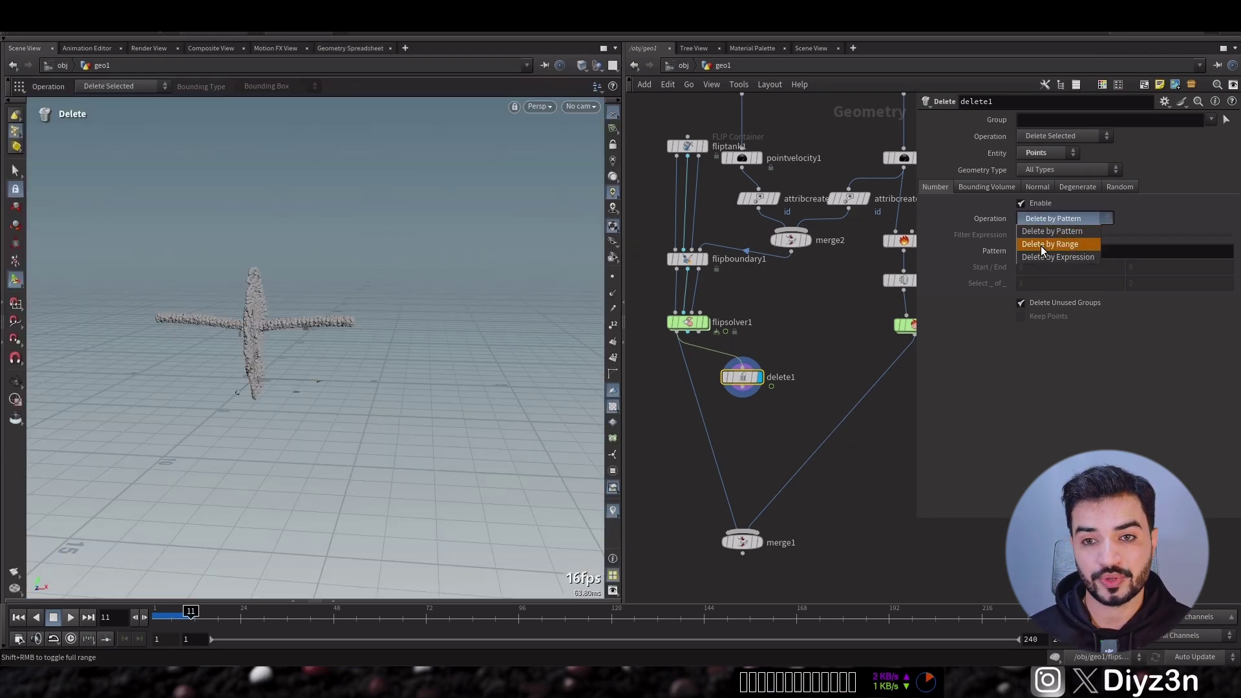
click(1041, 241)
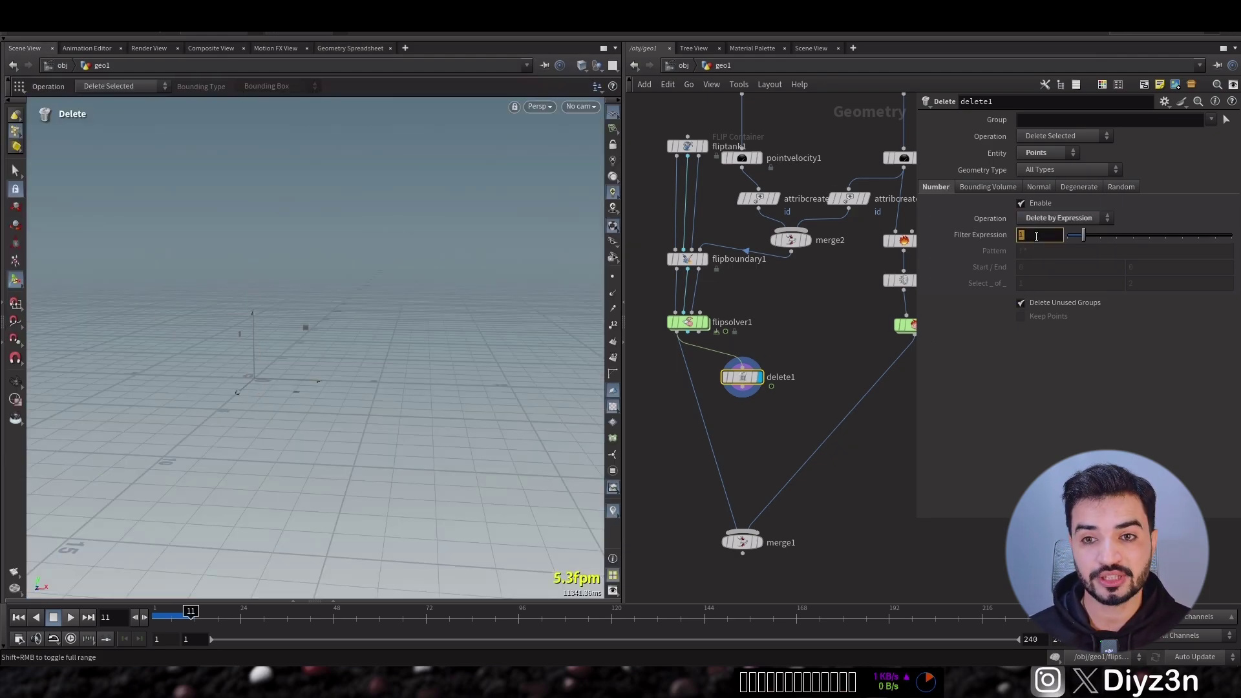
text(i)
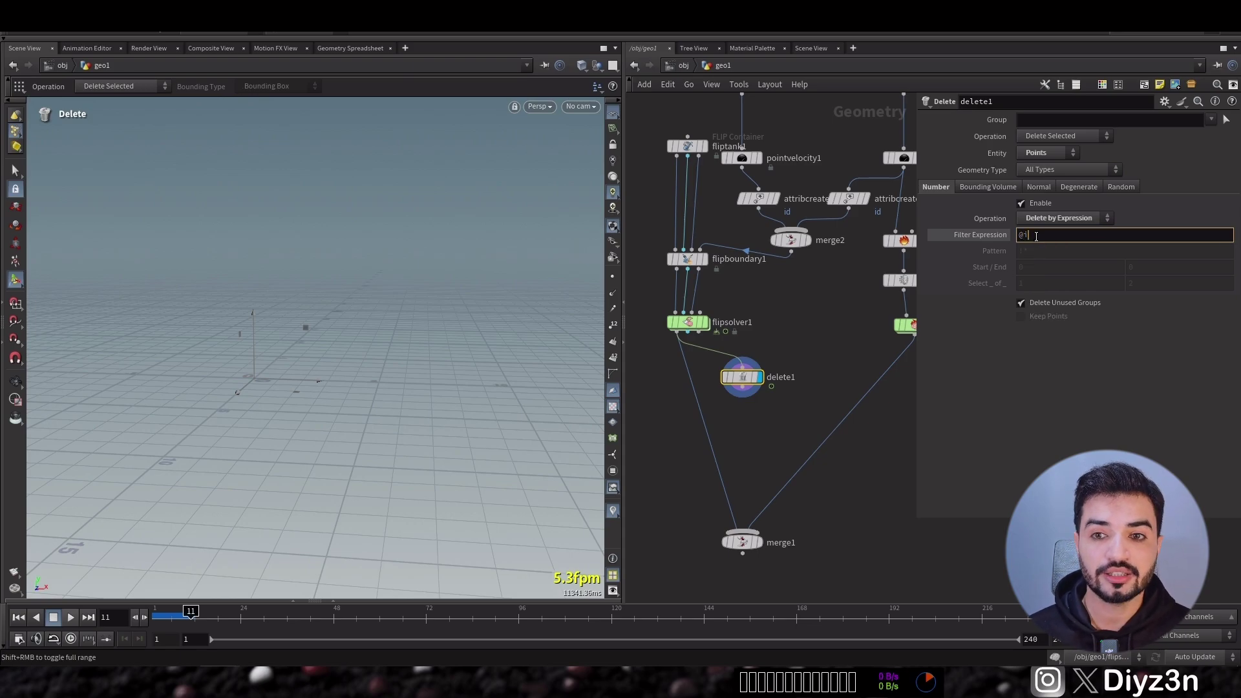
text(d > 0)
key(Return)
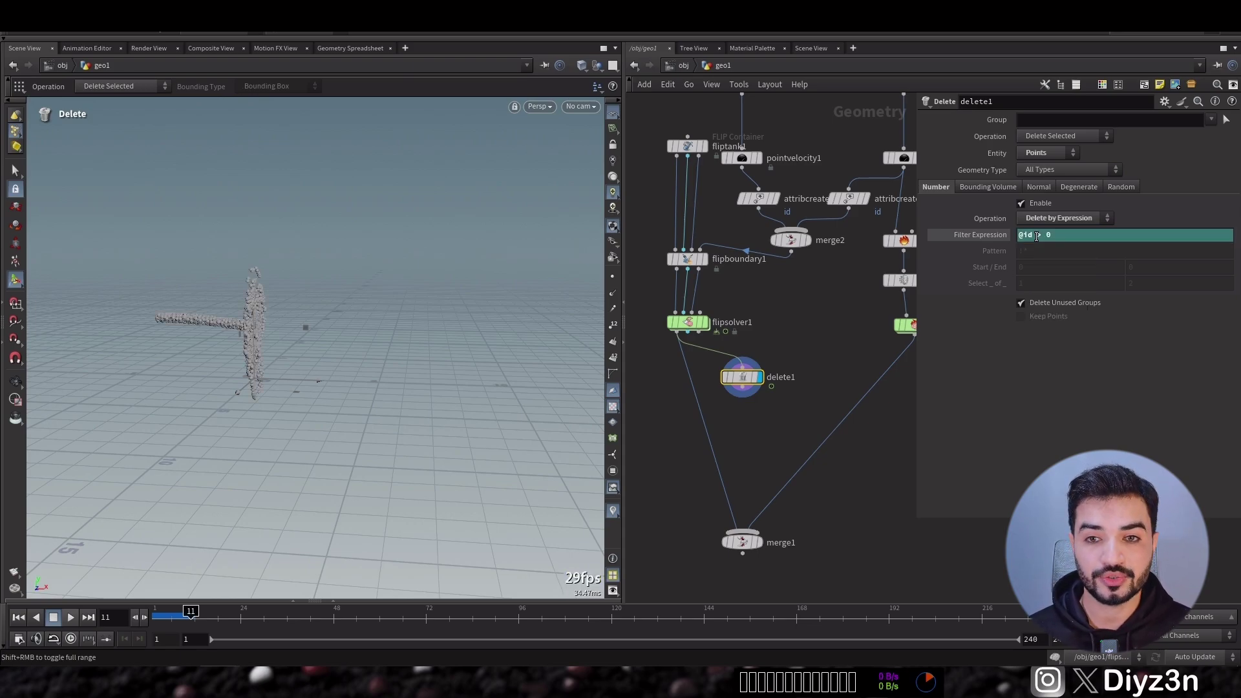
- Change delete1's operation to Delete Non-Selected, test the result in playback and return to frame 1
click(1064, 161)
drag(397, 362, 62, 599)
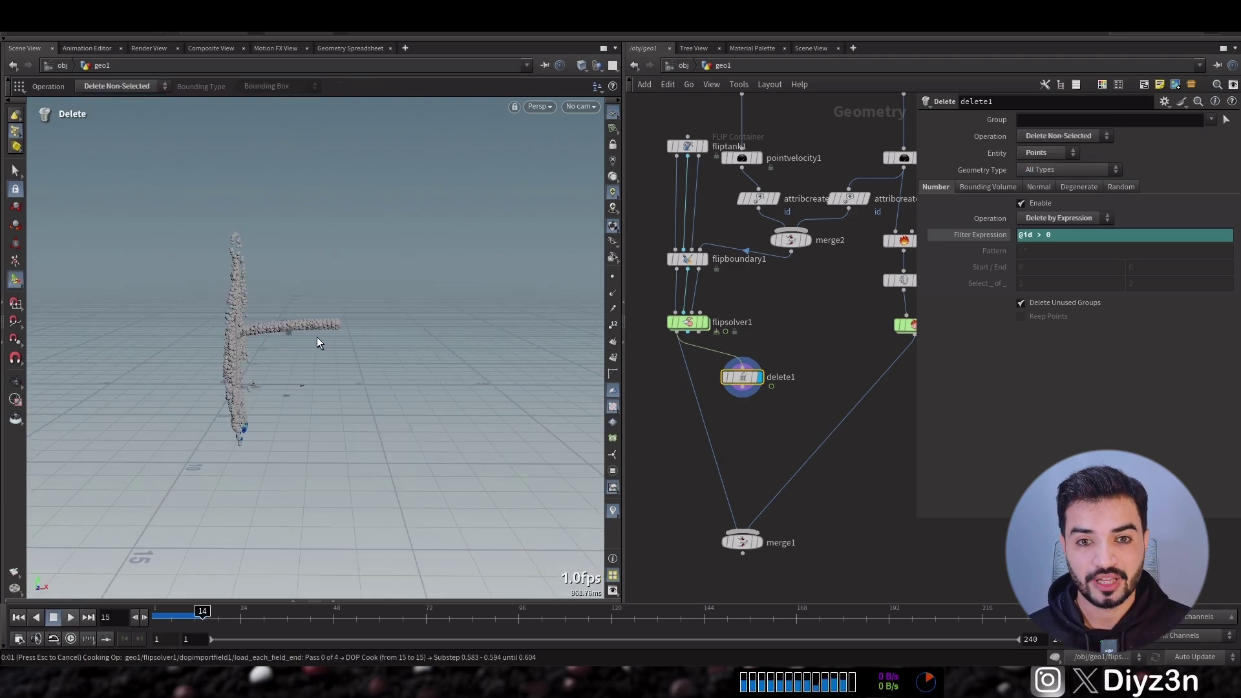
click(18, 617)
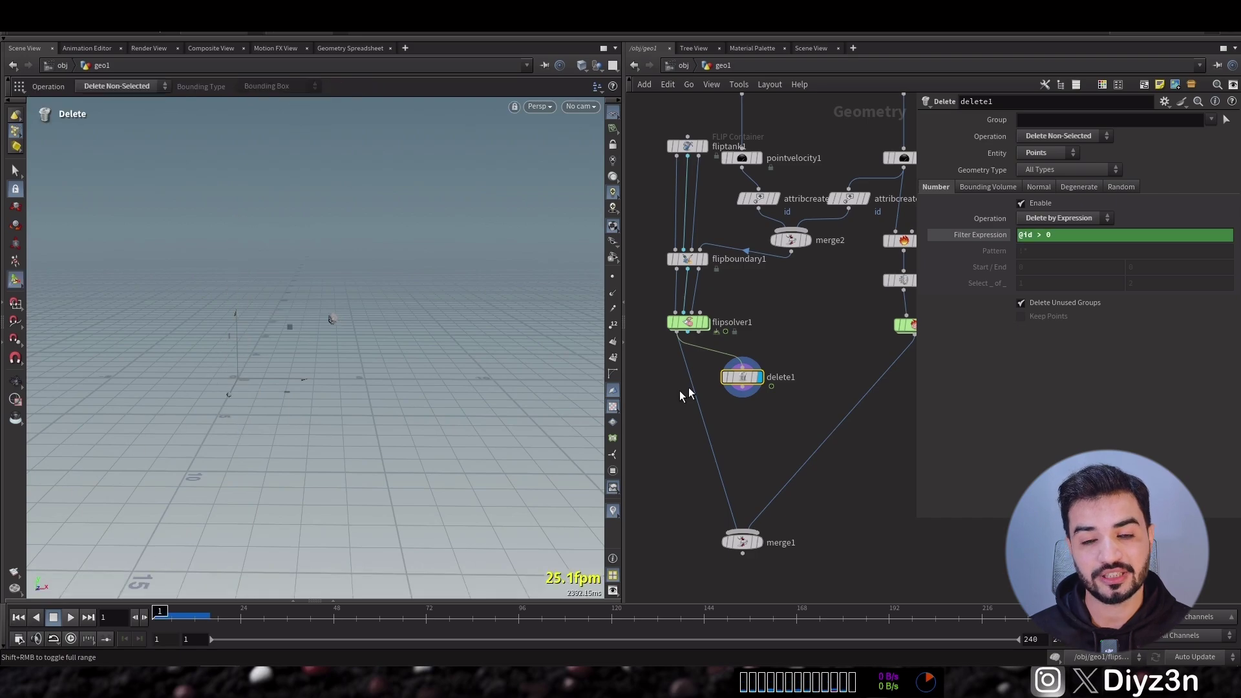
- Move the pyro source chain down and add a VDB from Particles node with voxel size 0.02 below delete1
middle_drag(809, 352, 731, 280)
drag(841, 256, 824, 316)
key(Tab)
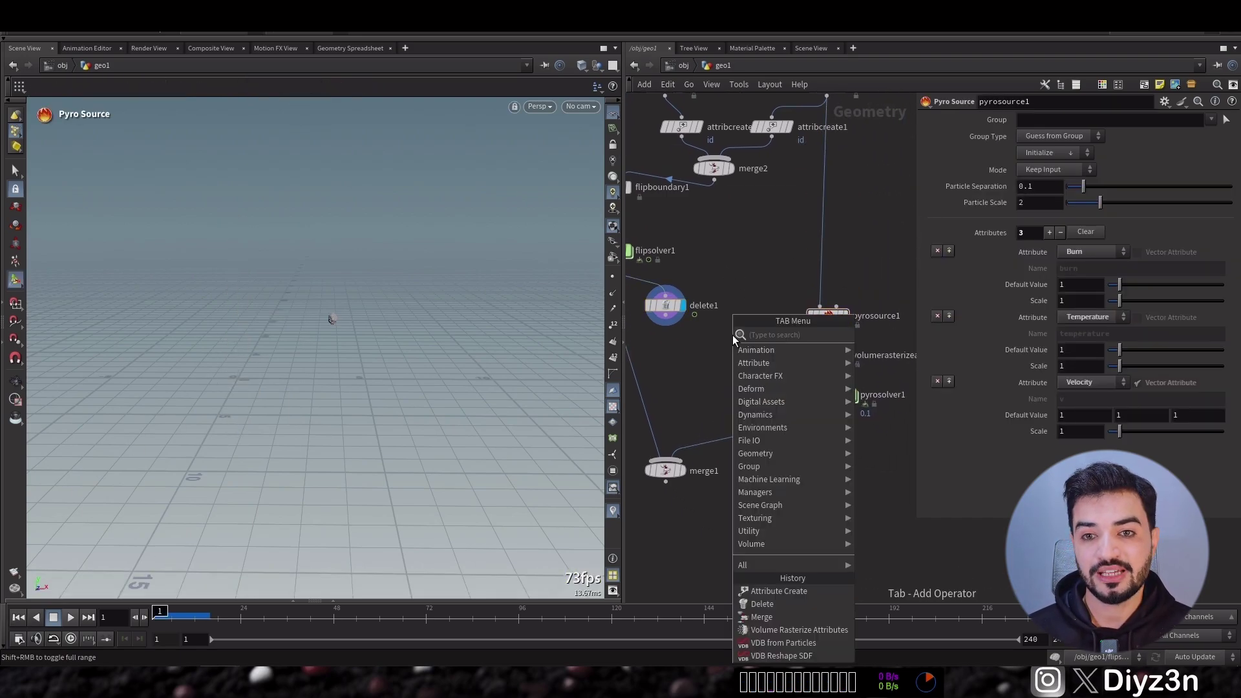
text(vdbf)
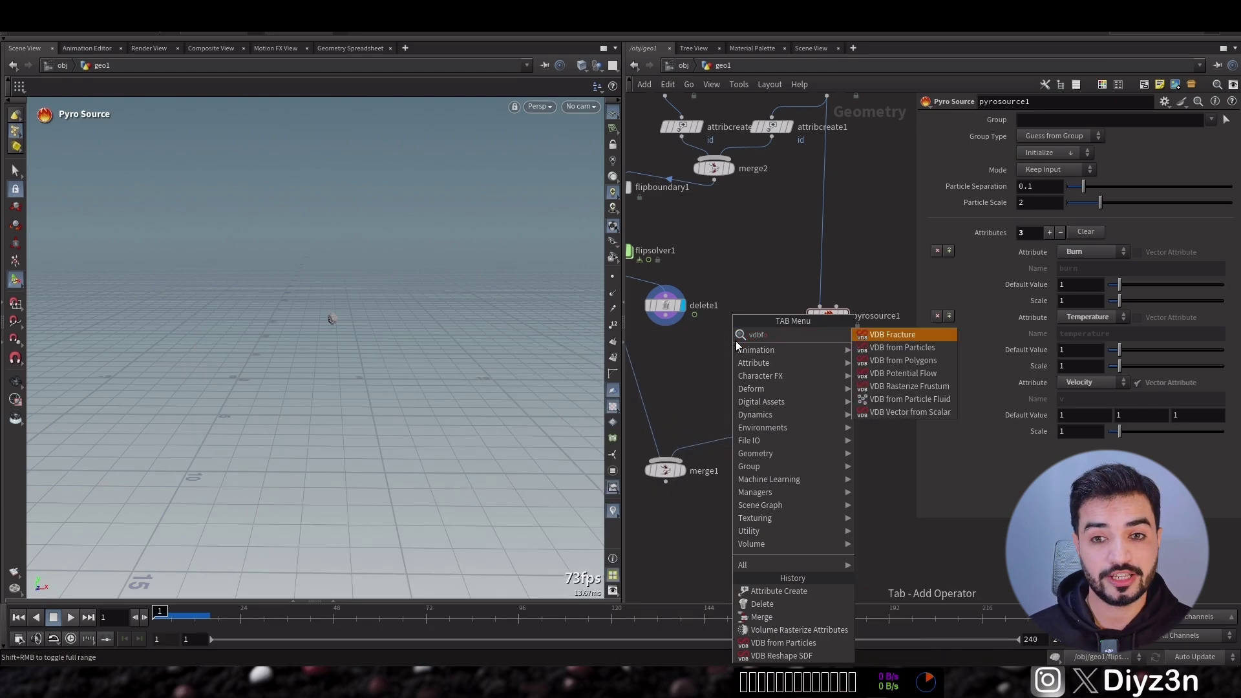
click(900, 347)
click(669, 324)
click(683, 347)
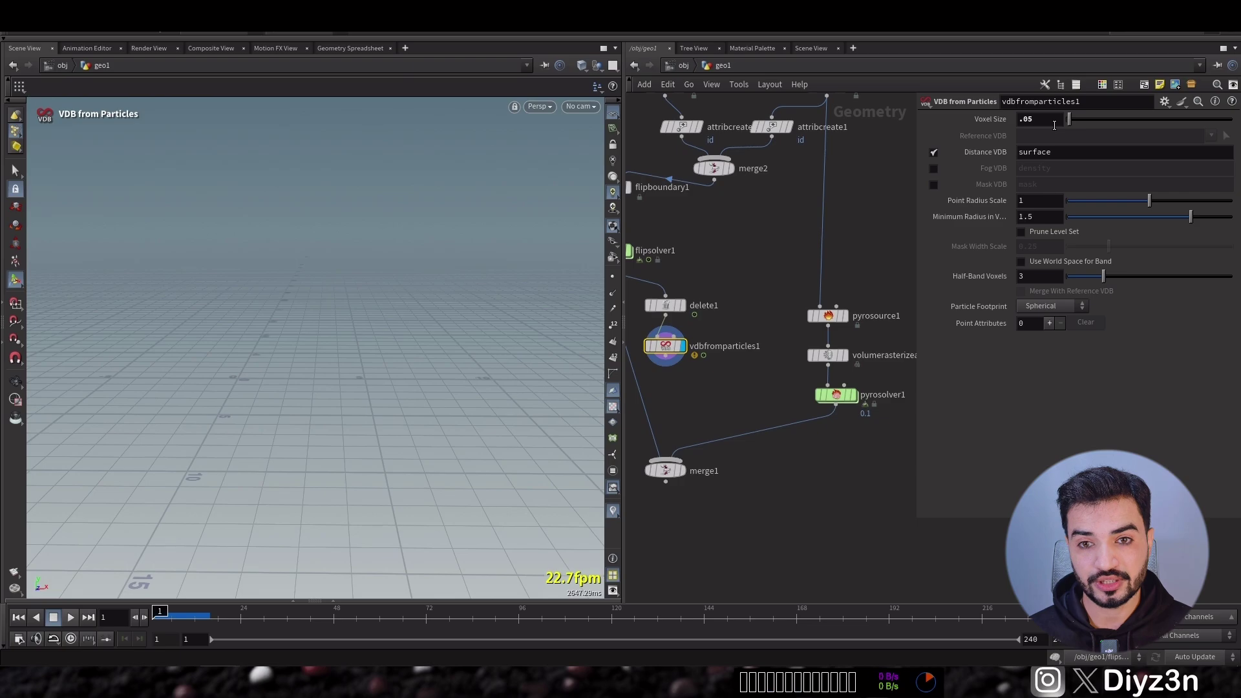
drag(668, 348, 684, 341)
middle_drag(712, 306, 729, 300)
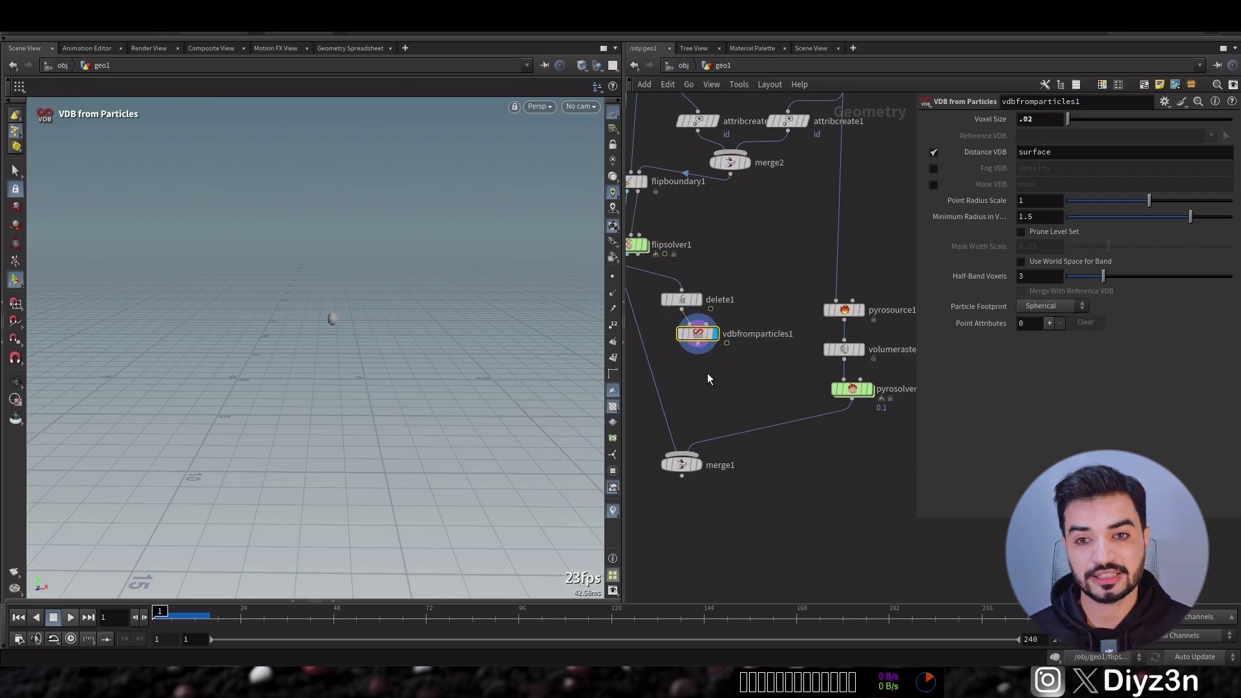
- Add a VDB Reshape SDF node below vdbfromparticles1, display it and check it by playing the first frames
key(Tab)
text(vdbre)
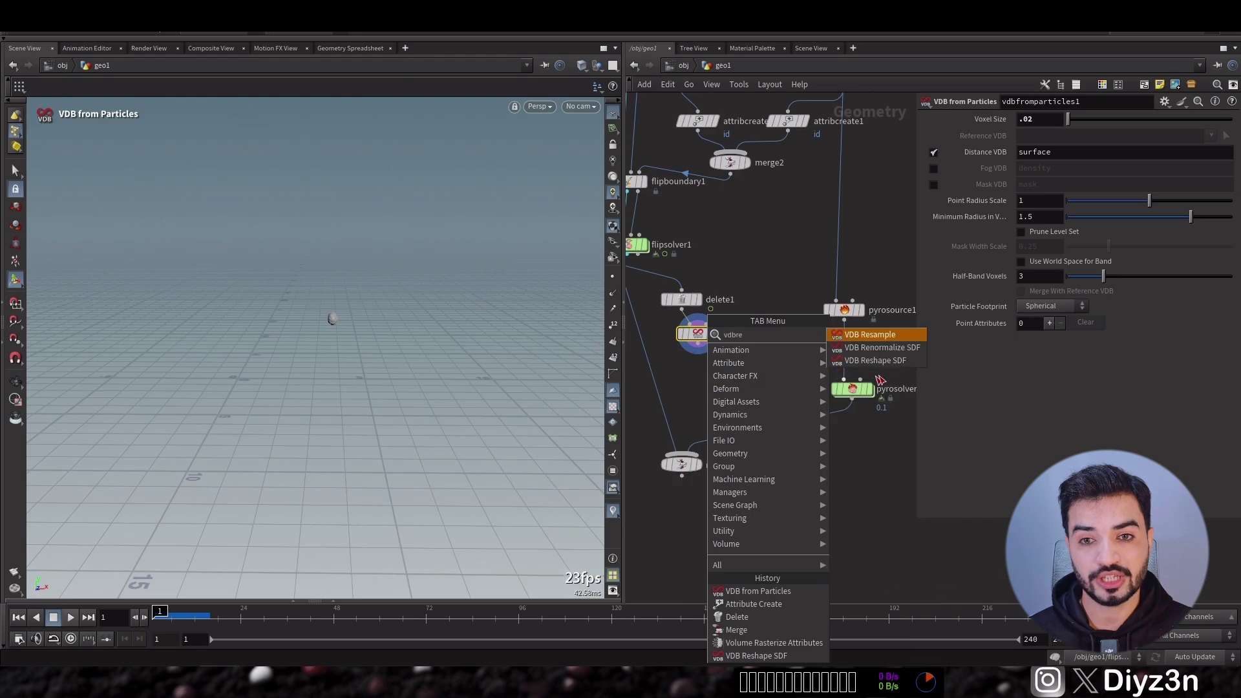
click(882, 360)
click(705, 375)
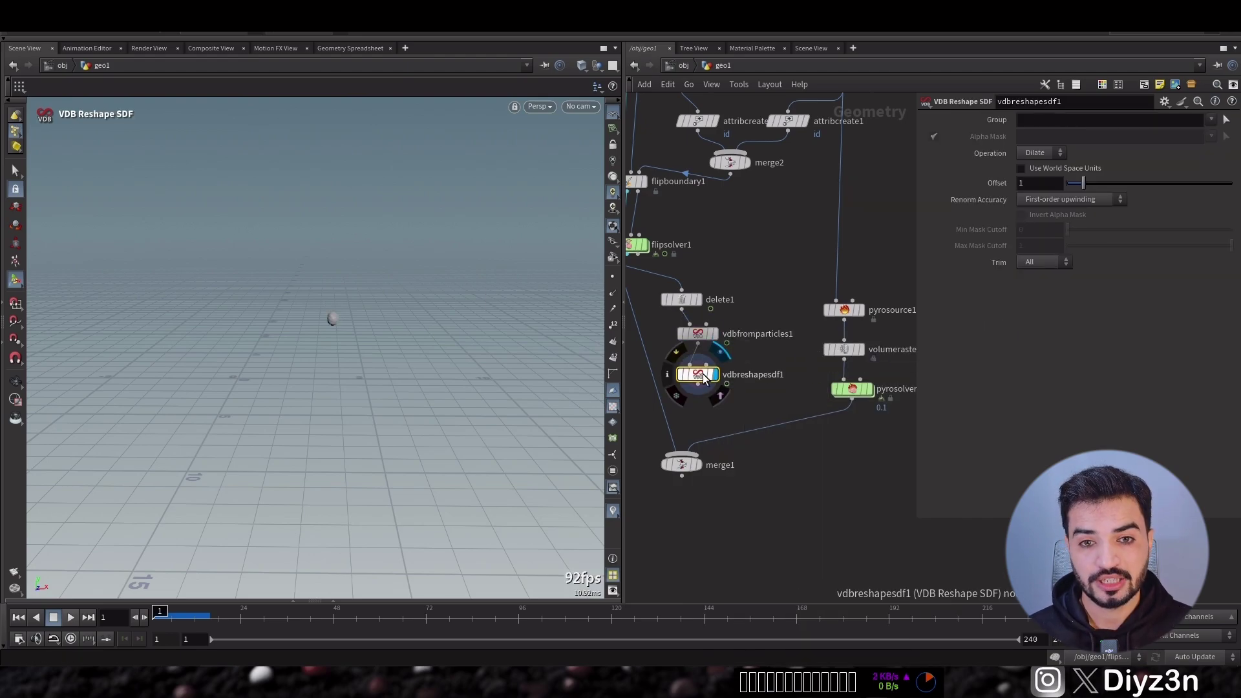
click(70, 617)
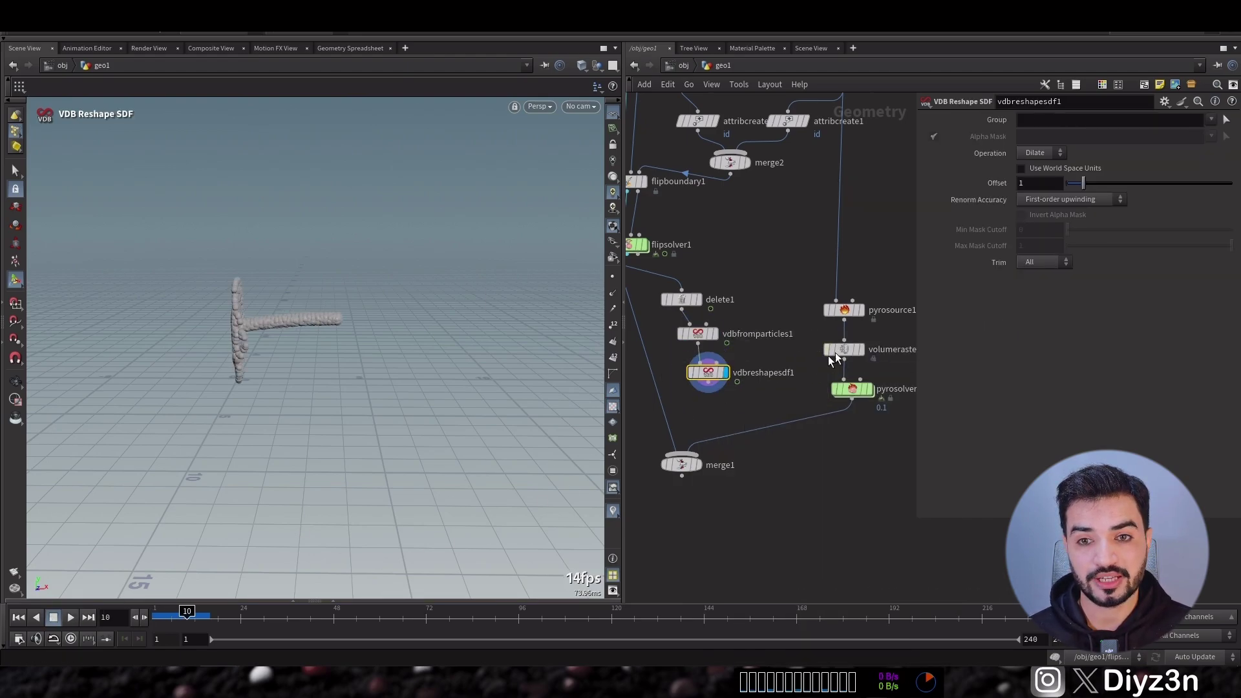
- Connect vdbreshapesdf1 to pyrosource1's input, display the volume rasterize node and insert a Convert VDB on that wire
drag(737, 382, 840, 304)
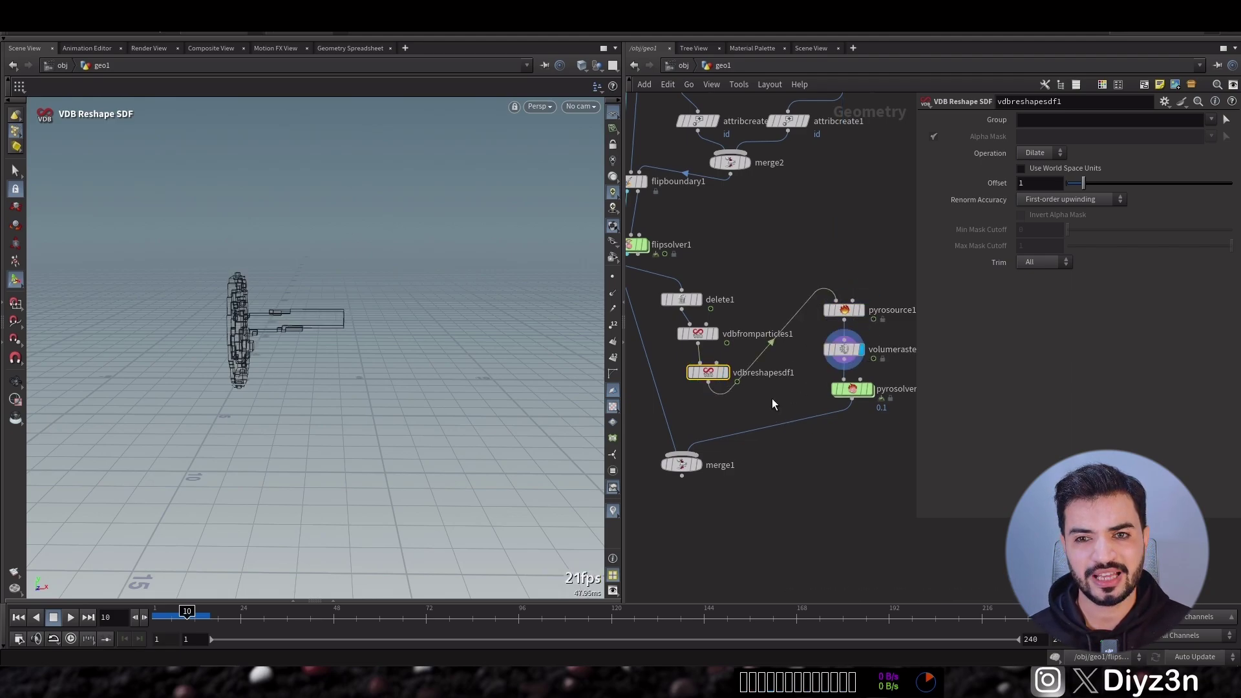
key(Tab)
text(vdbcon)
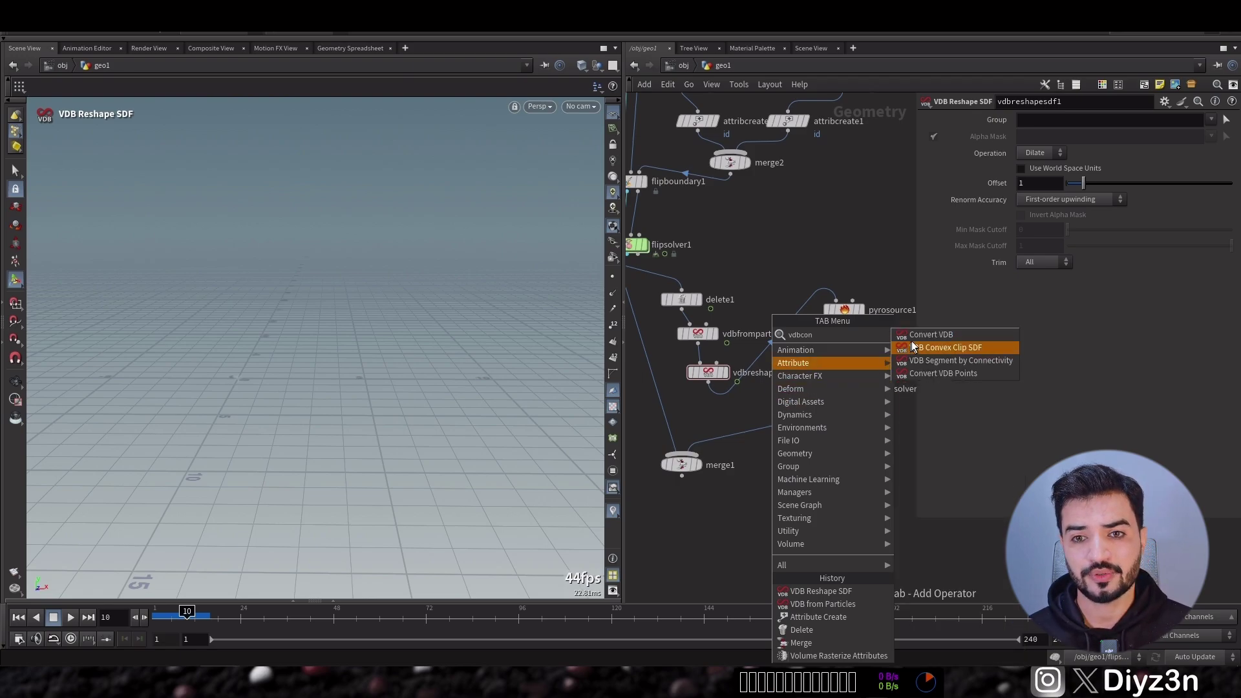
click(916, 336)
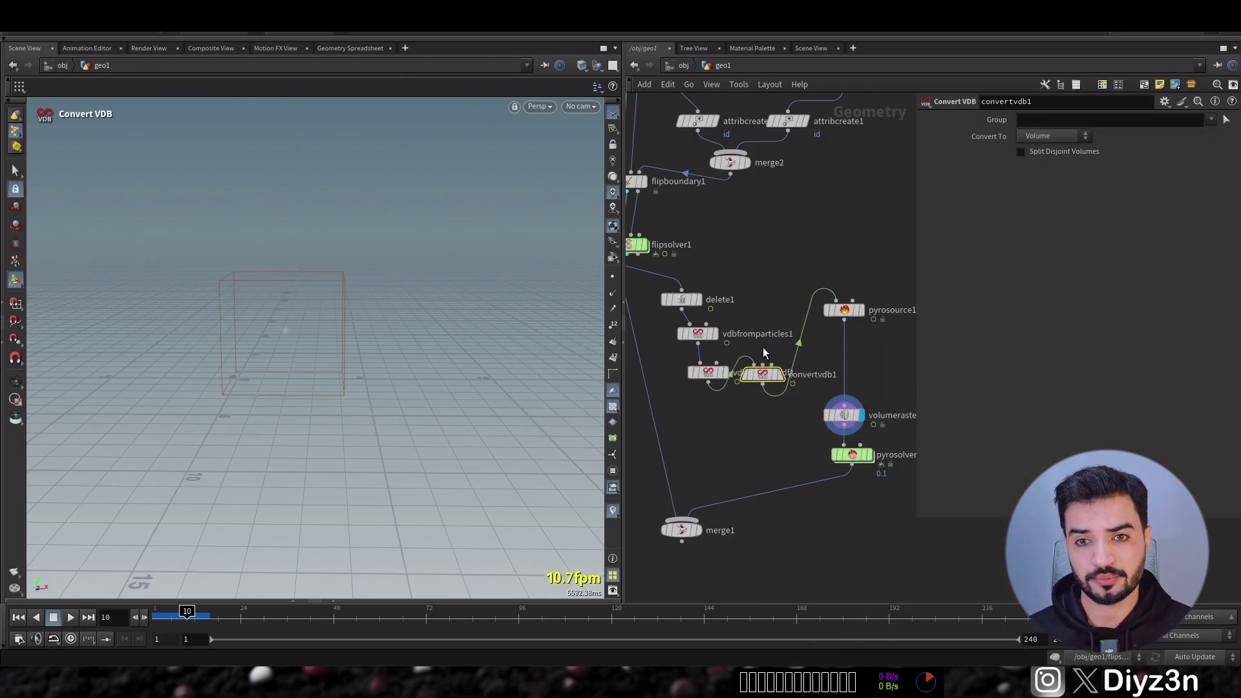
- Place convertvdb1 below vdbreshapesdf1, set it to convert to Polygons and check the rasterized volume
click(717, 404)
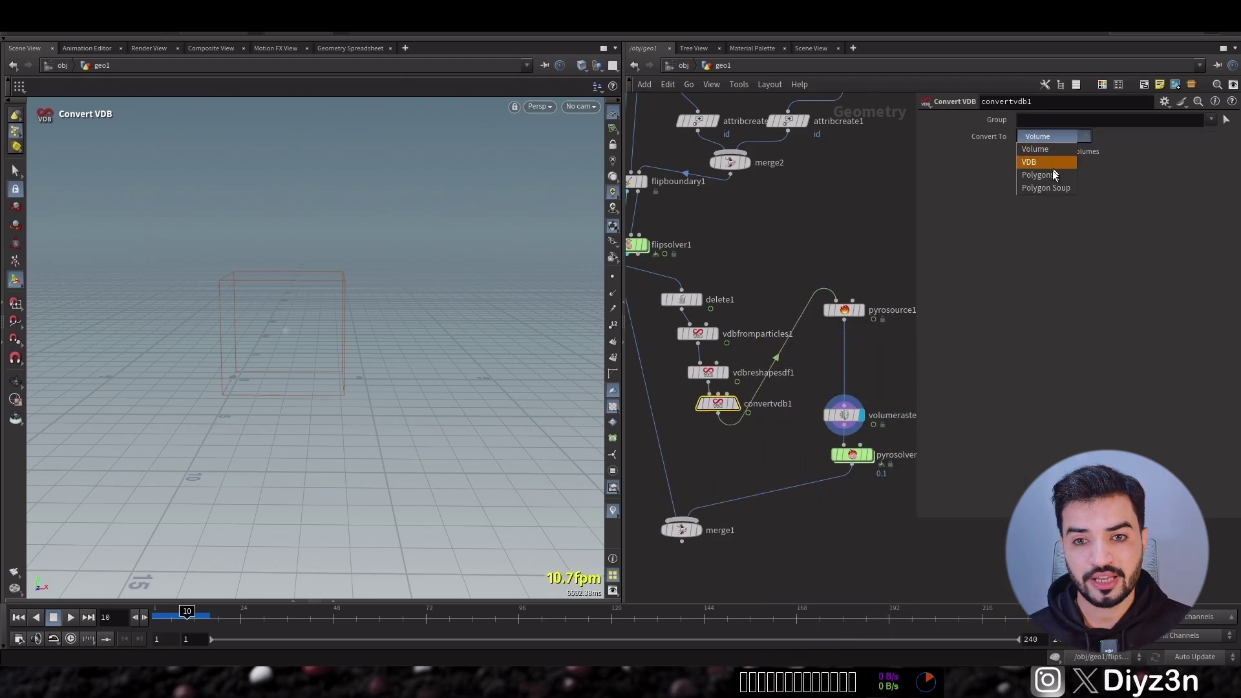
click(1052, 175)
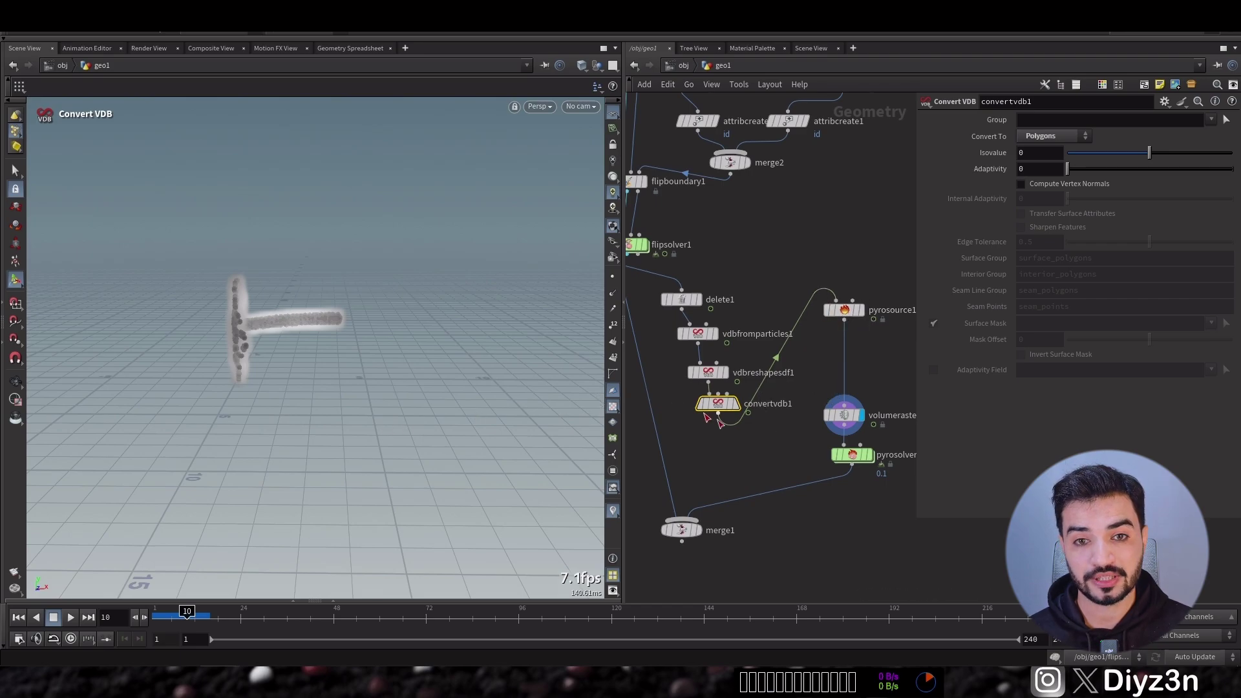
click(848, 414)
middle_drag(845, 472, 837, 381)
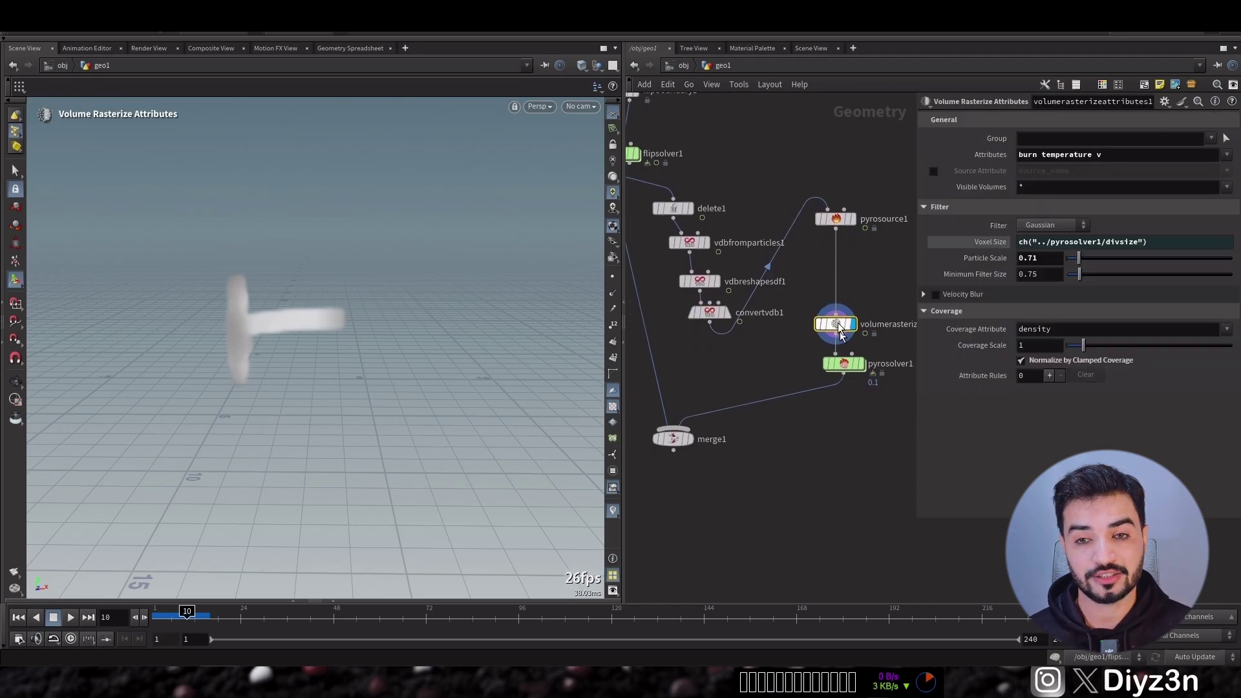
- Set the volume rasterize node's Particle Scale to 0.12 and display merge1 at frame 1
click(700, 283)
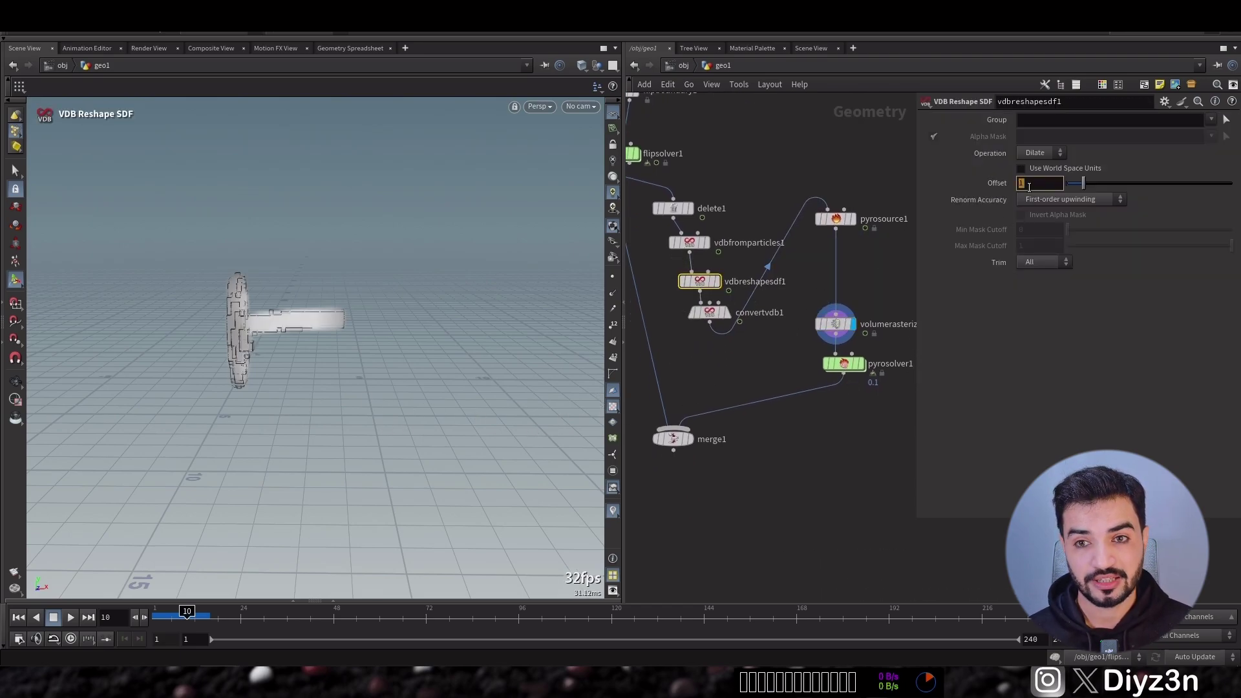
click(845, 324)
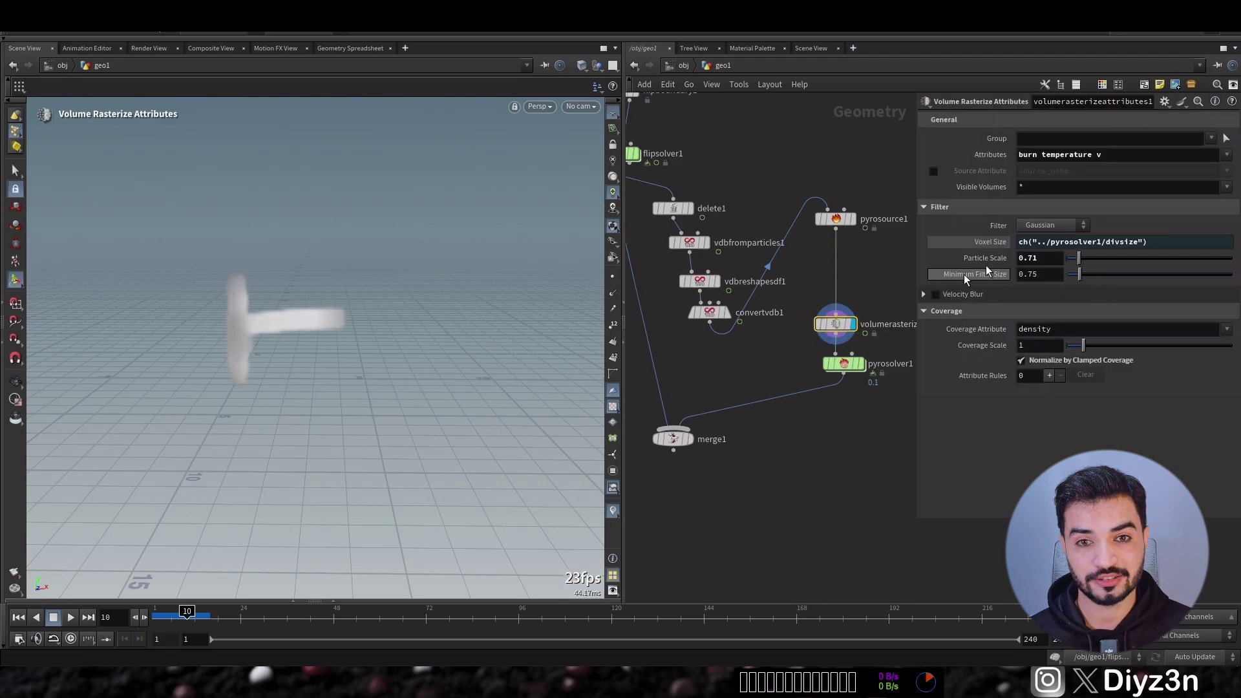
drag(1079, 265, 1069, 264)
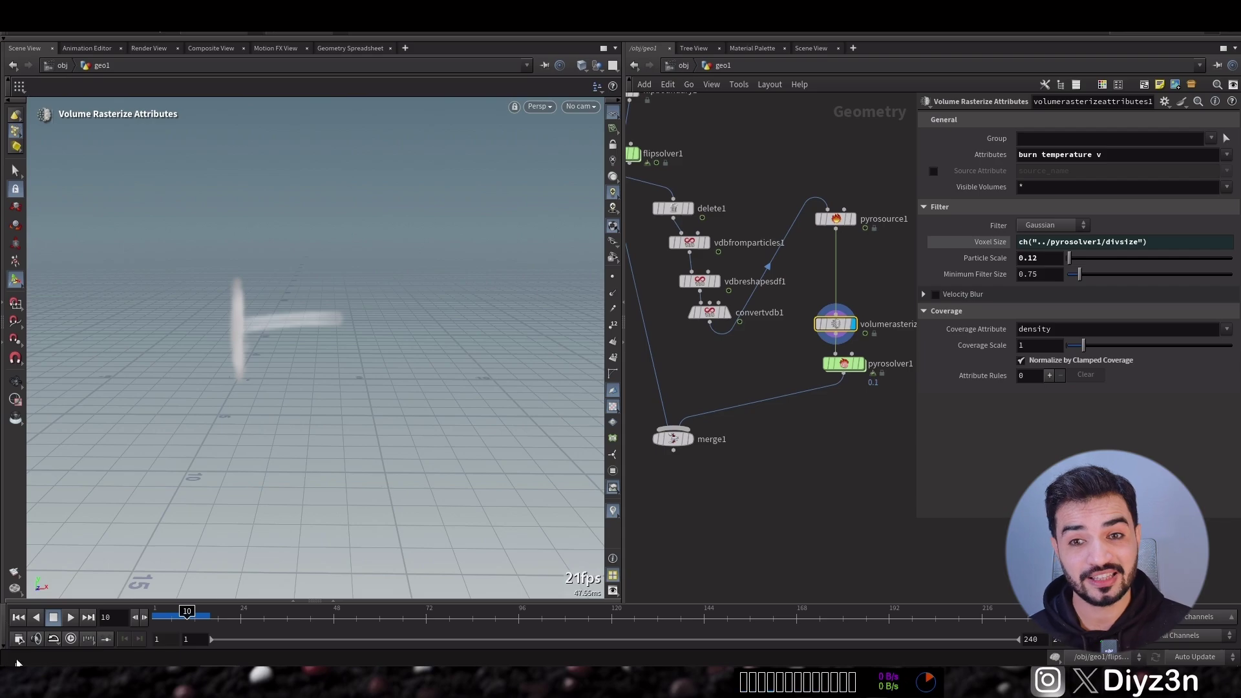
click(19, 619)
click(689, 439)
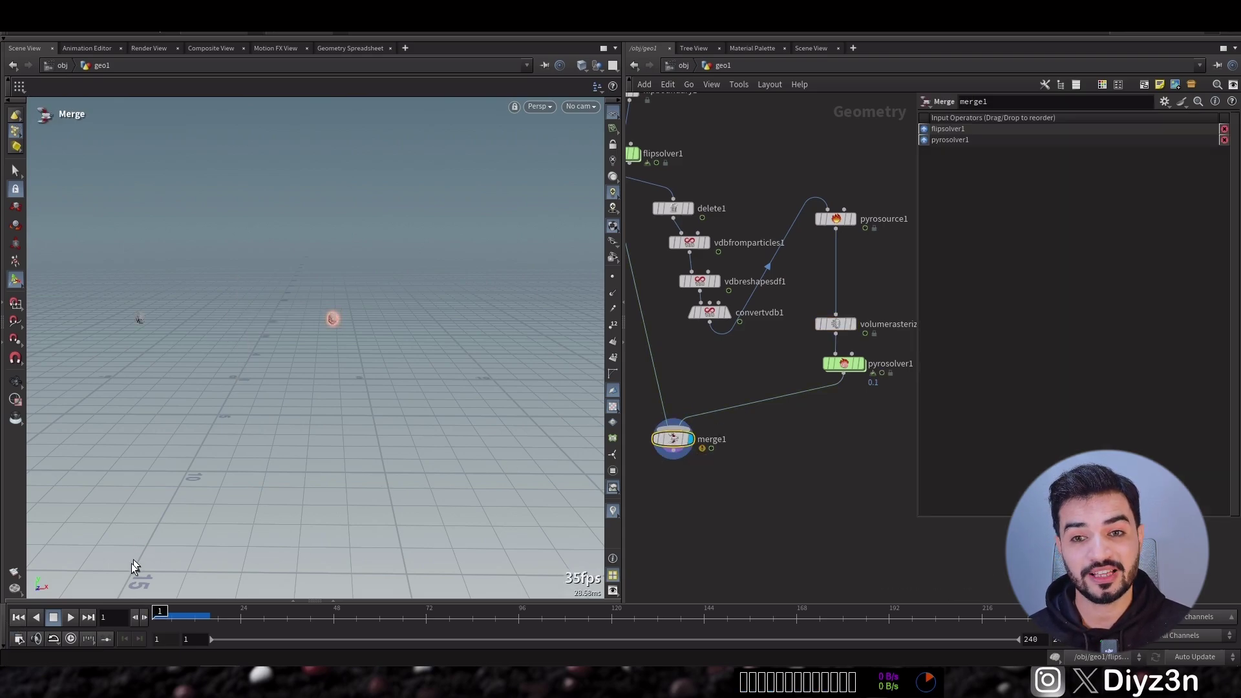
- Duplicate delete1 onto the wire between flipsolver1 and merge1, set its operation to Delete Selected and play the result
middle_drag(697, 350, 756, 360)
alt+drag(737, 220, 670, 222)
click(1052, 146)
click(778, 388)
click(70, 618)
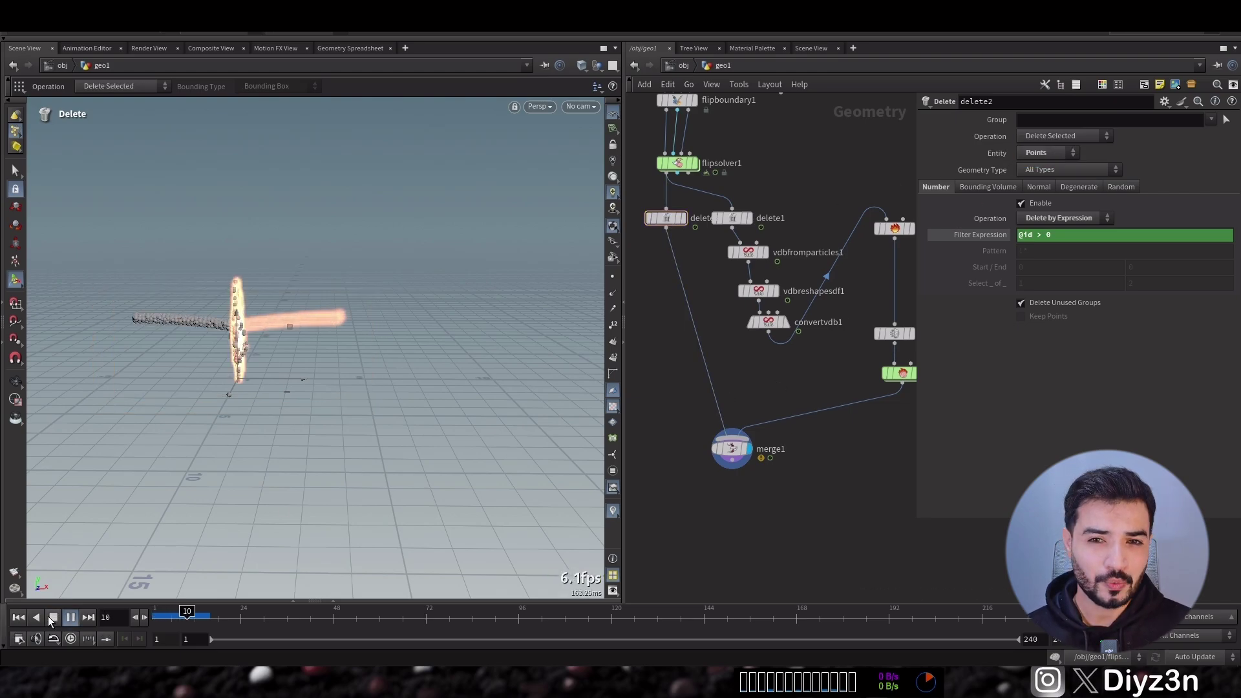
click(53, 617)
key(Escape)
- Replay the merged fluid and fire simulation from frame 1, examine the collision from other angles and return to frame 1
drag(319, 321, 187, 346)
click(20, 618)
click(69, 619)
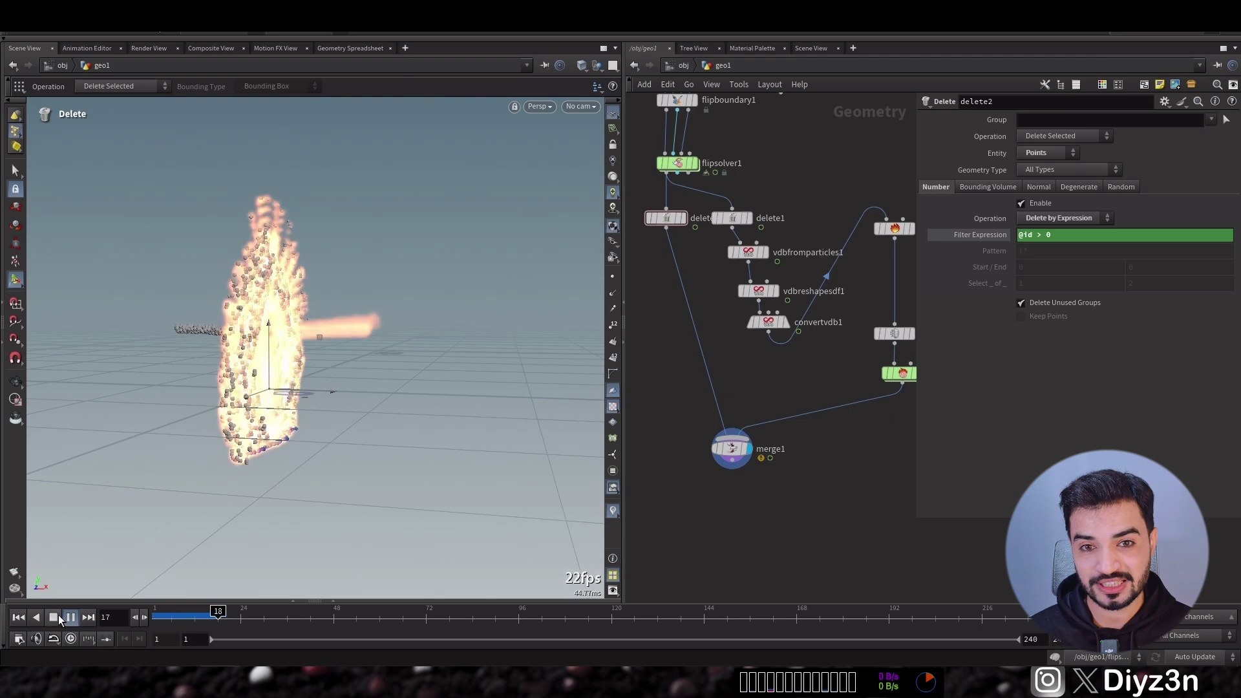
key(Escape)
alt+drag(290, 331, 278, 370)
click(18, 617)
key(Return)
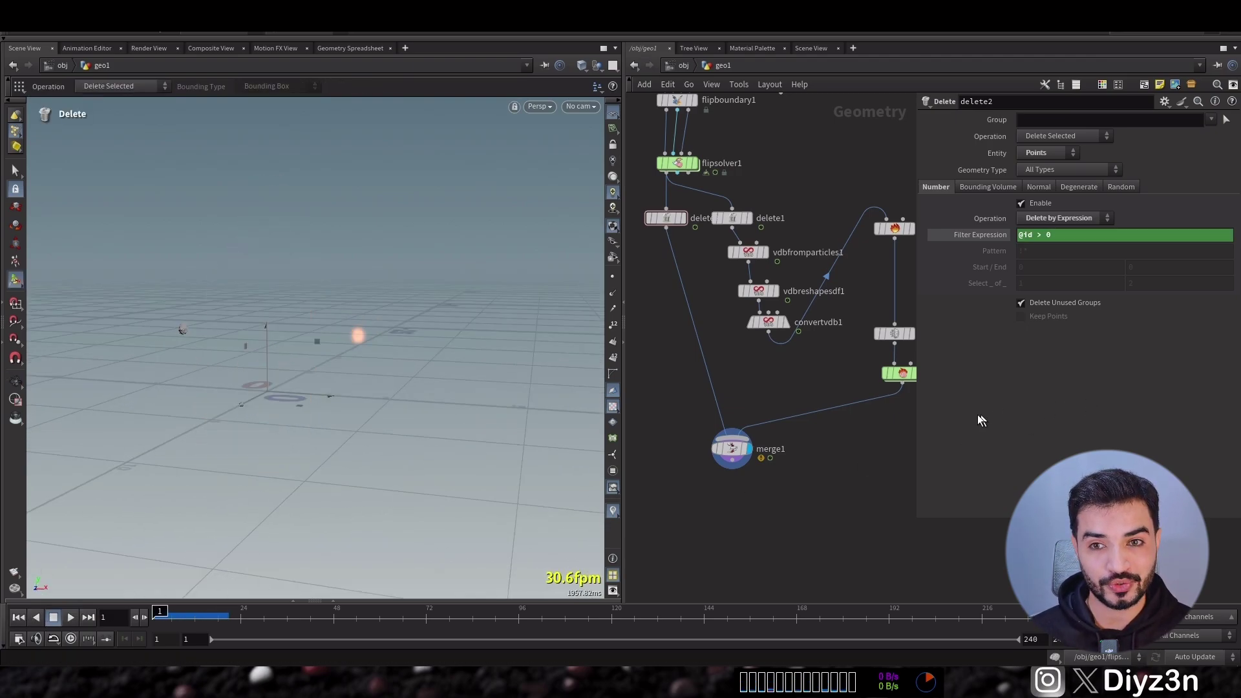
- Try Global, Min and Max Substeps of 2 on pyrosolver1 and play the simulation to inspect the fire stream
click(903, 372)
click(930, 152)
drag(1067, 309, 1083, 275)
click(71, 617)
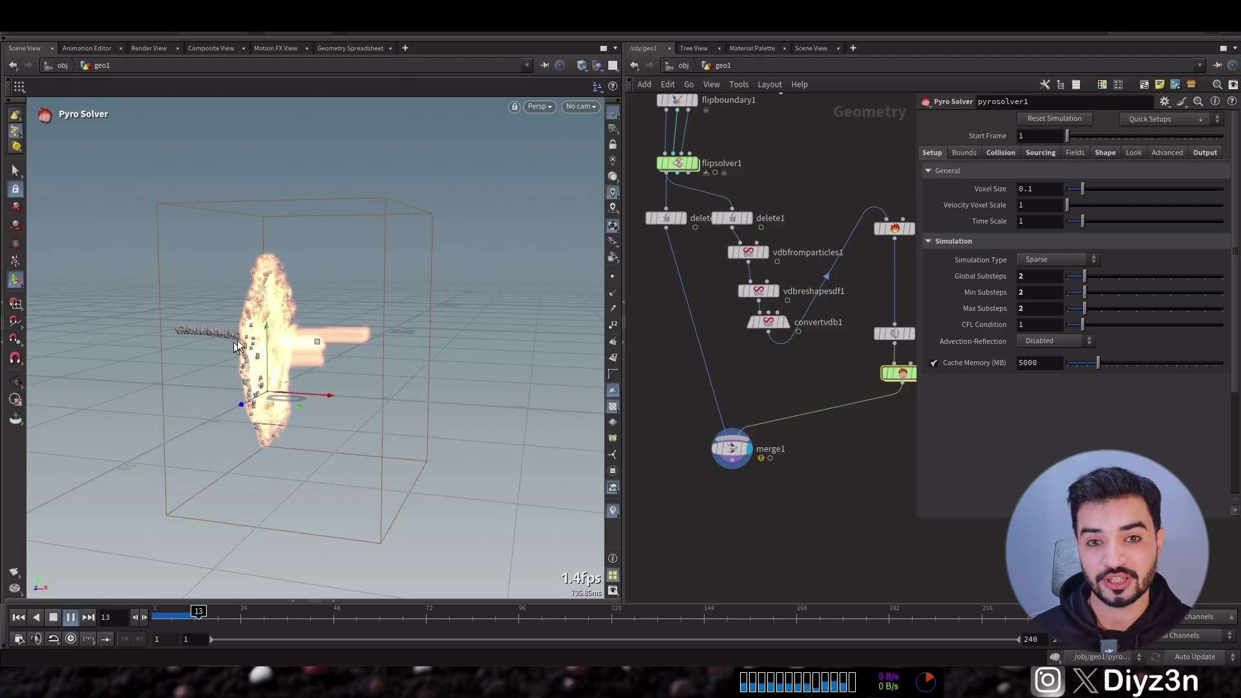
key(Escape)
drag(320, 316, 340, 346)
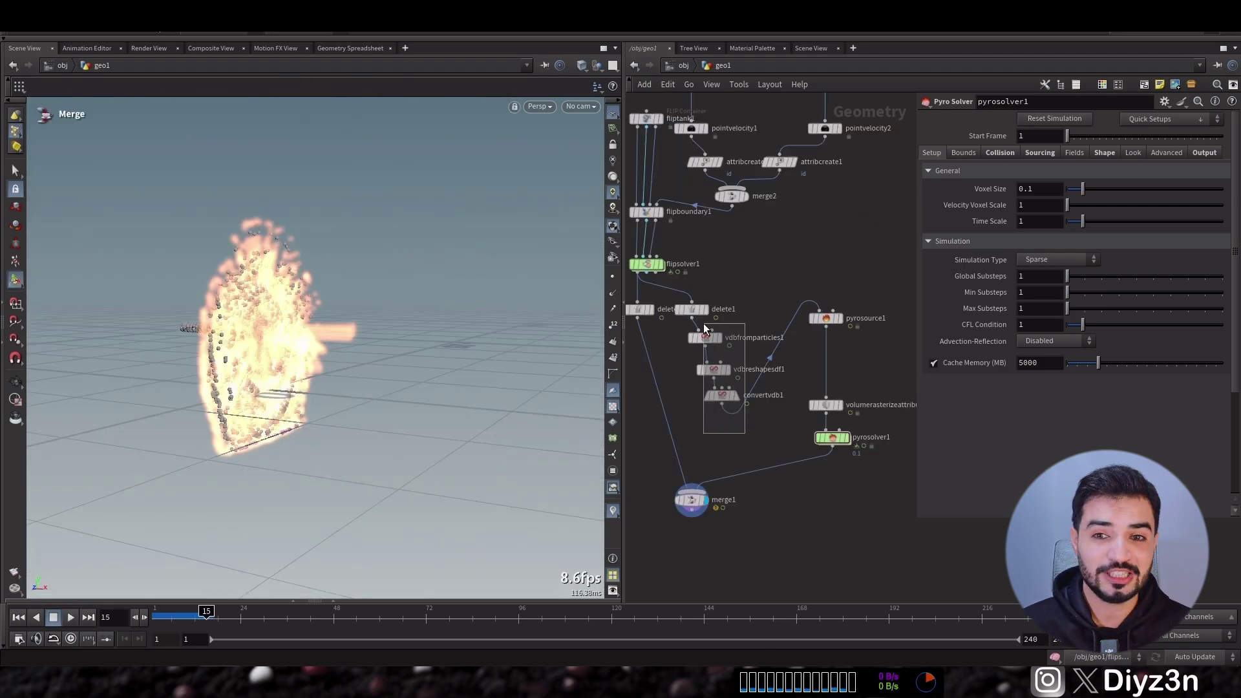
- Line up the delete1 and VDB chain above pyrosource1, display convertvdb1 and scrub the early frames to check the source mesh
drag(757, 372, 833, 384)
scroll(758, 372, up, 1)
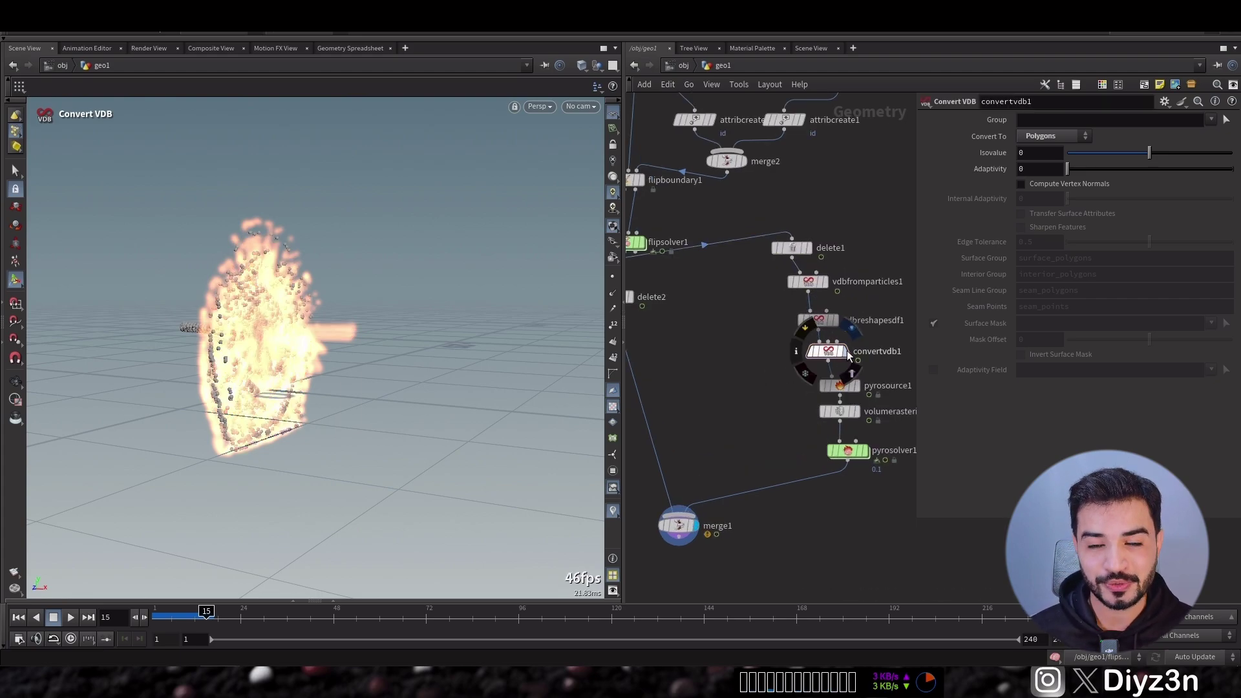
click(849, 354)
click(159, 614)
drag(218, 619, 222, 618)
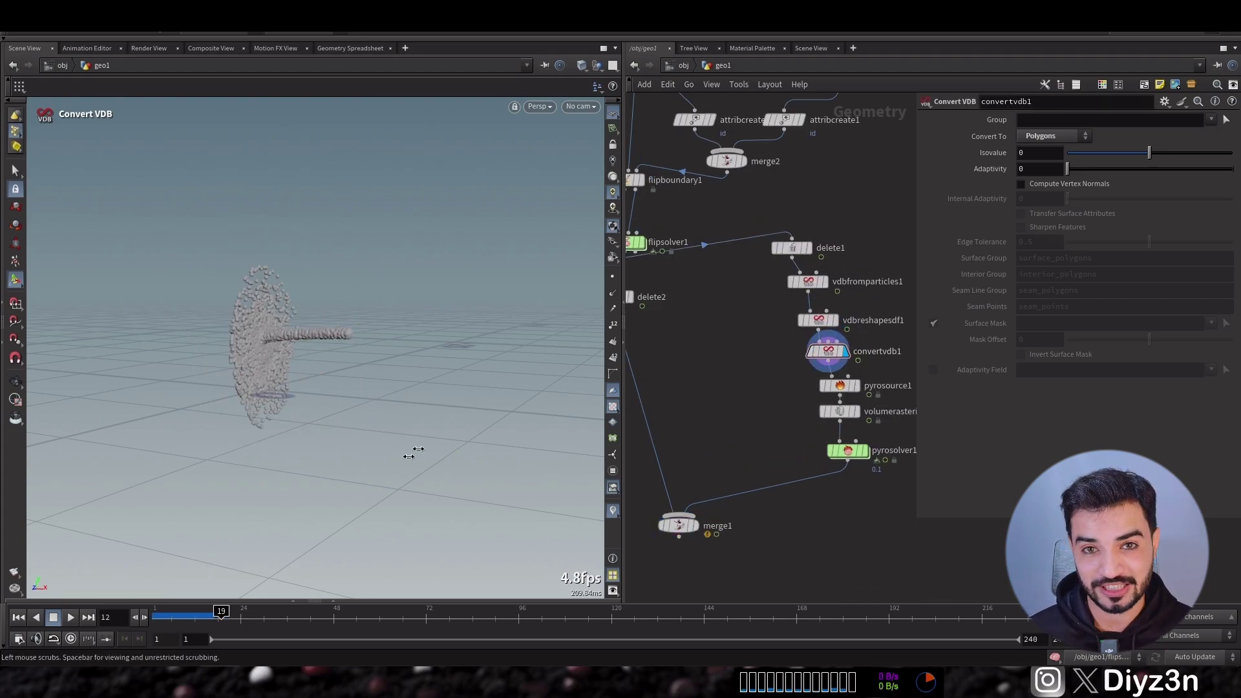